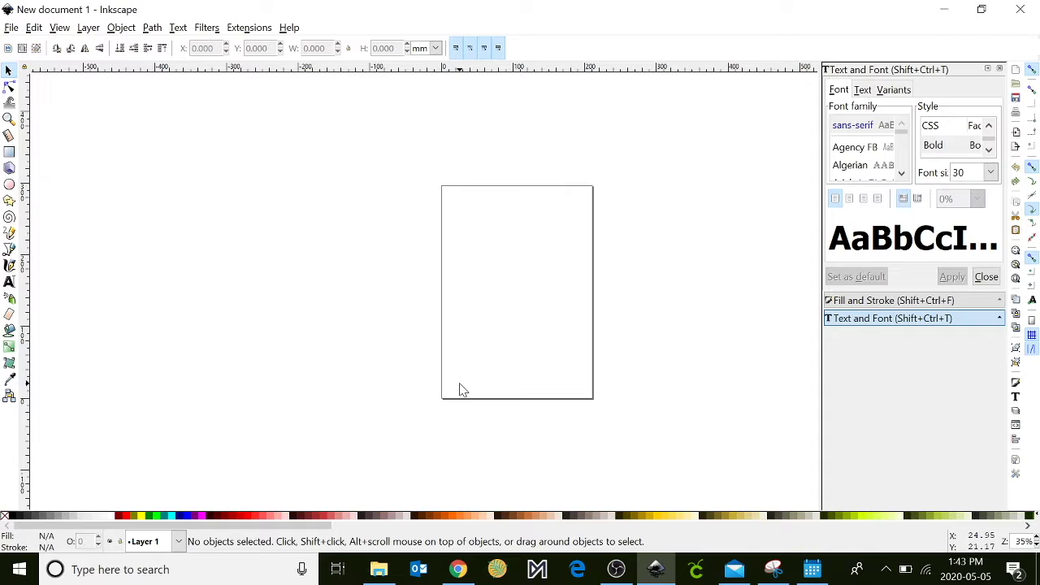
Step: Set the document's display units and page size units to inches
click(11, 29)
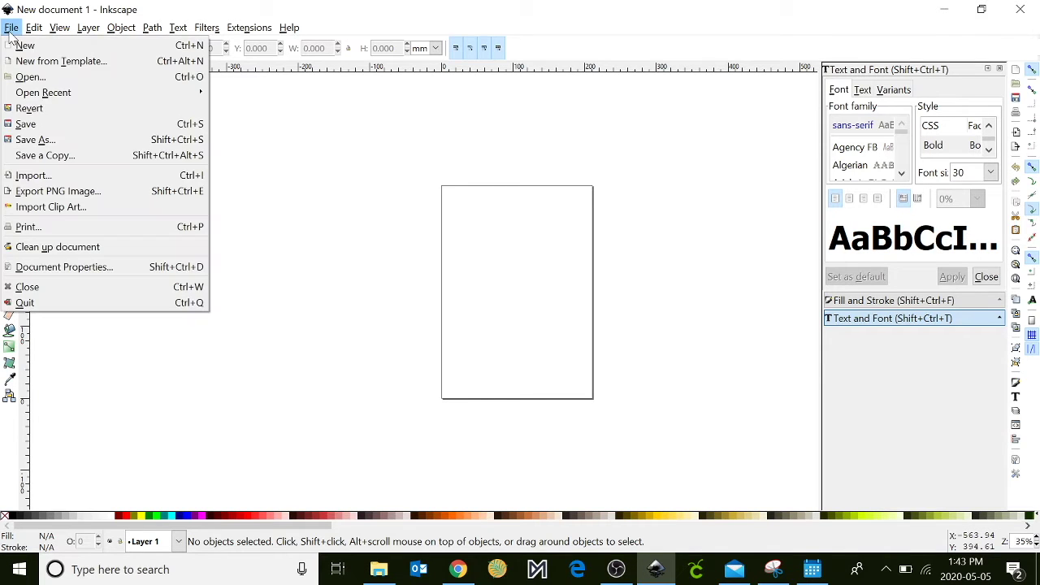
click(57, 265)
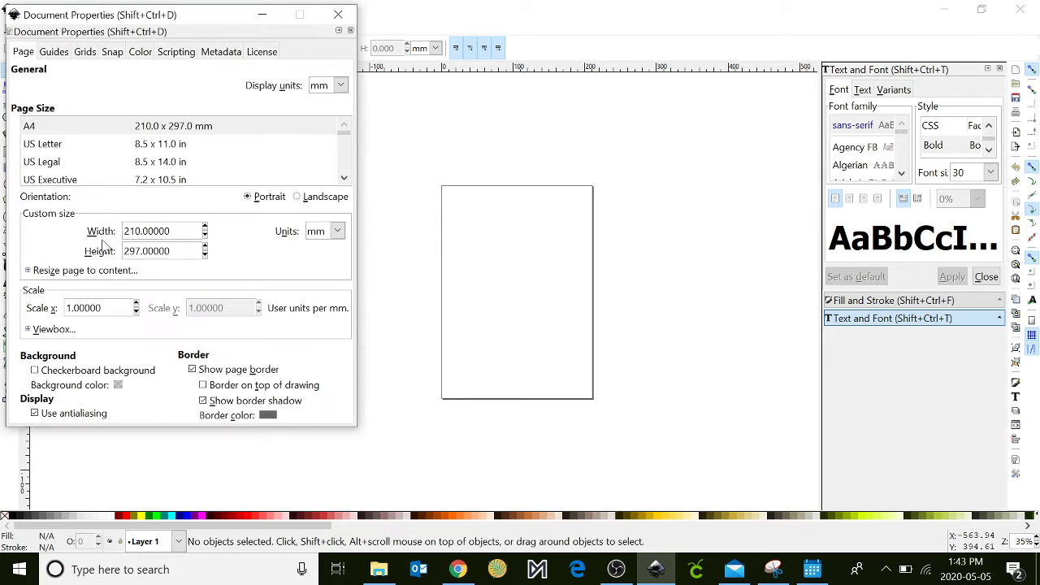
click(338, 87)
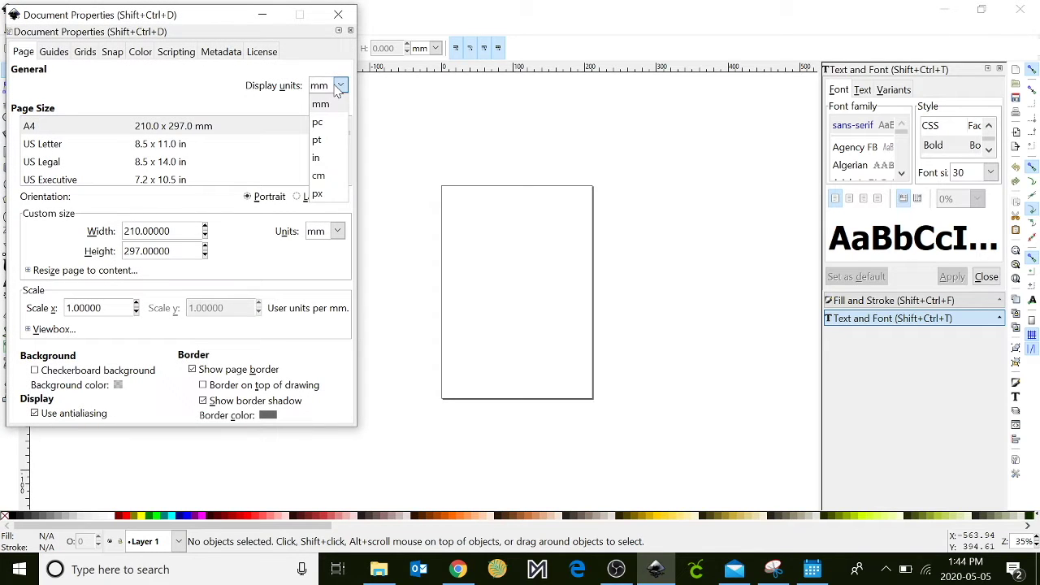
click(326, 159)
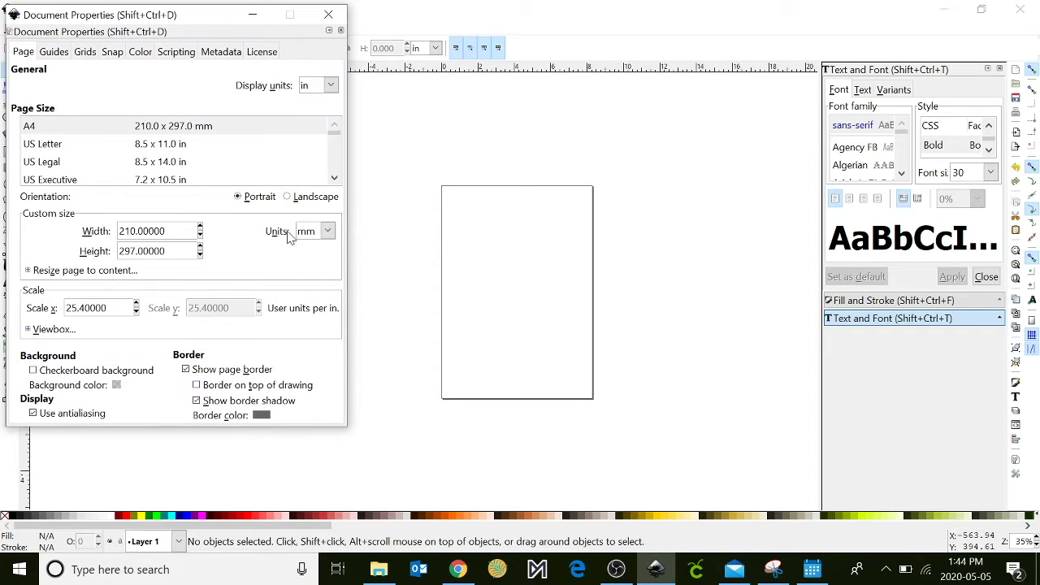
click(322, 237)
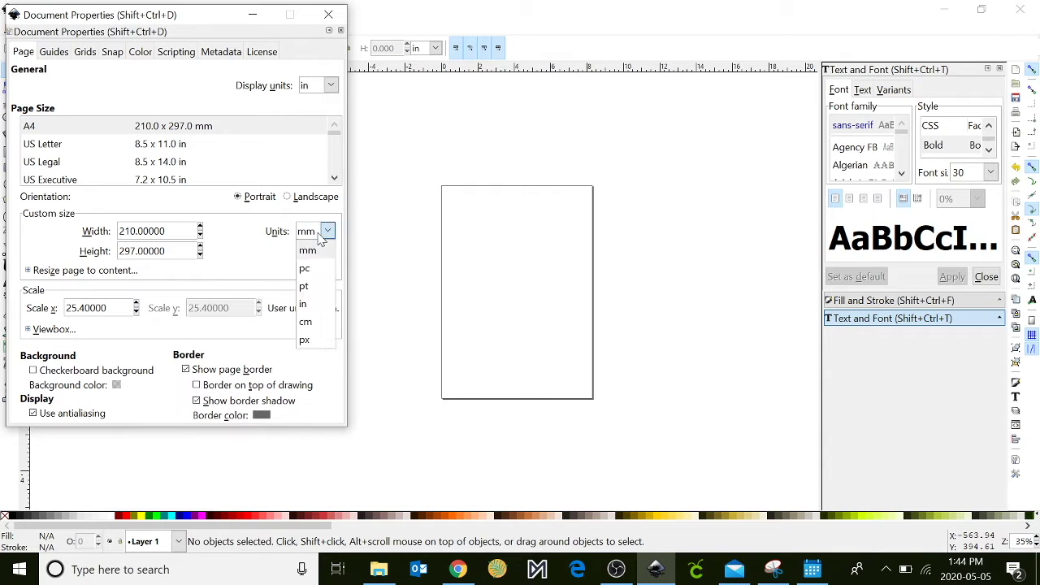
click(317, 303)
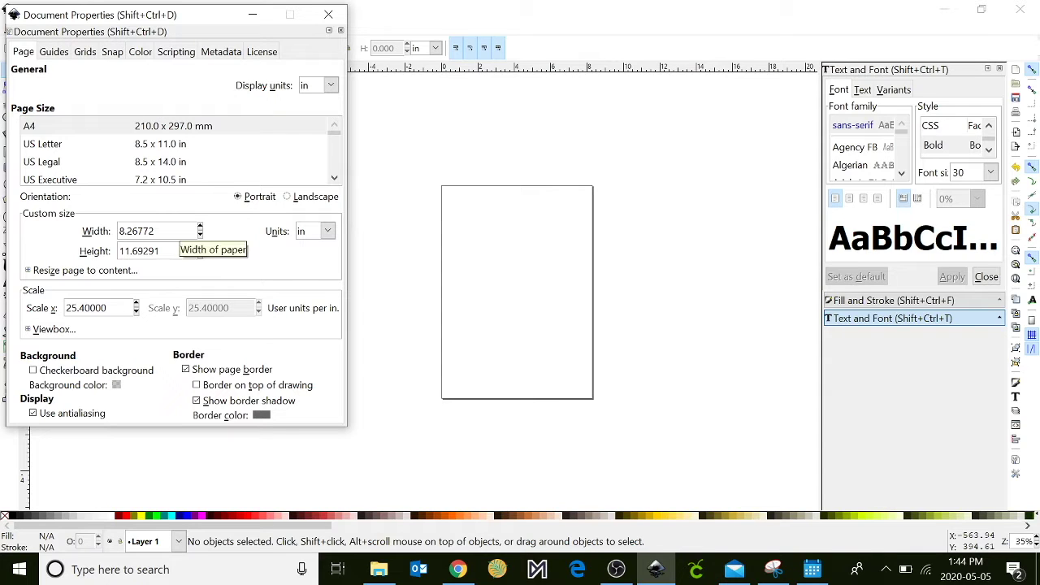
Step: Resize the page to 24 in wide by 11.5 in tall
drag(156, 232, 96, 236)
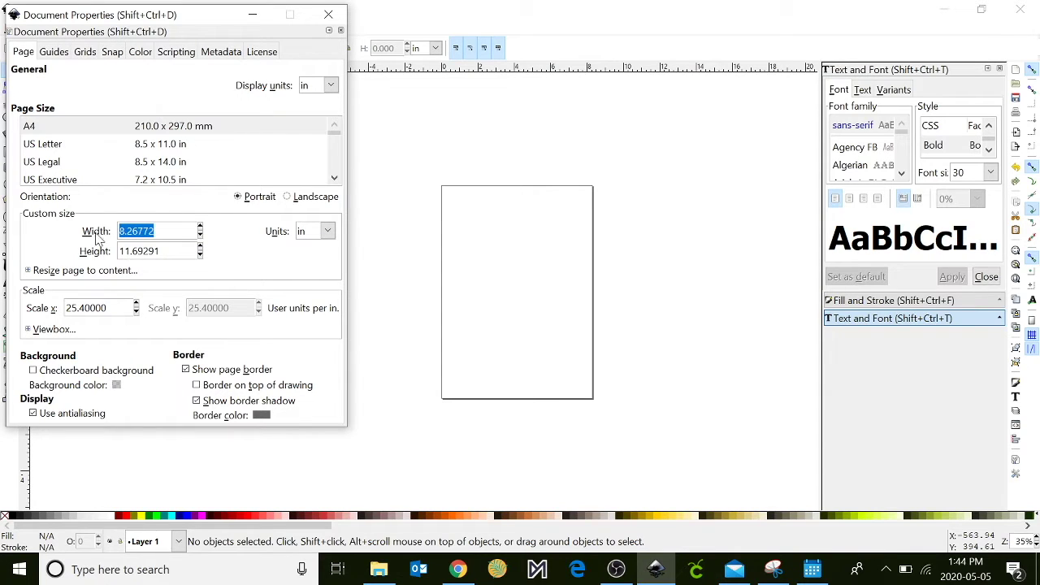
text(24)
key(Tab)
text(11.)
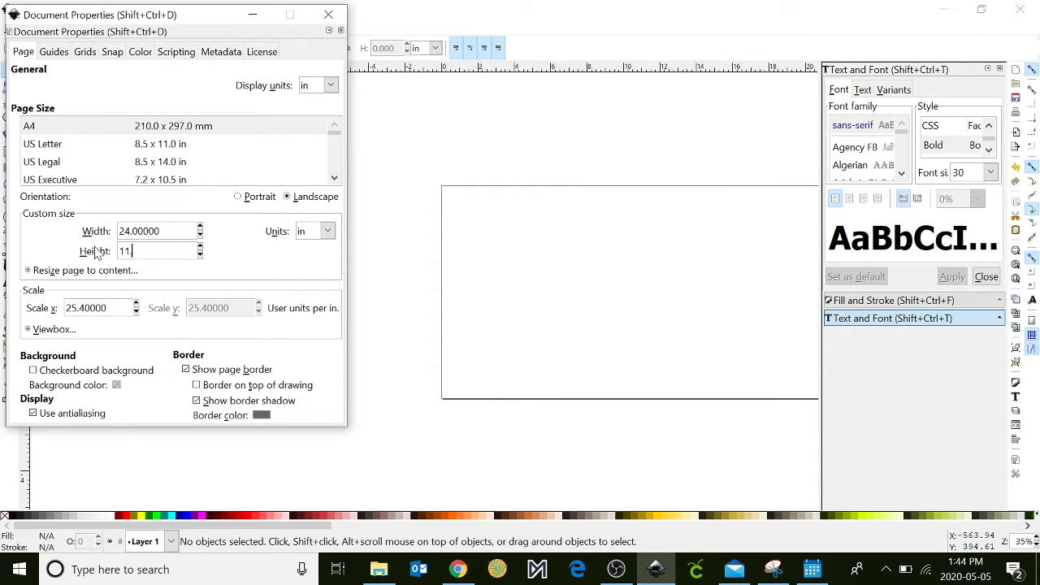
key(Return)
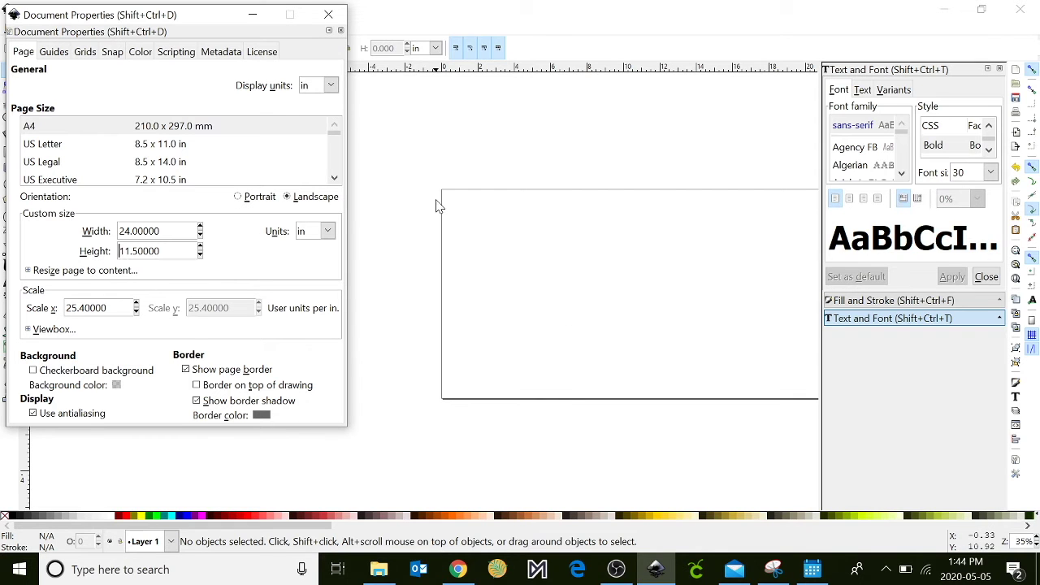
click(330, 16)
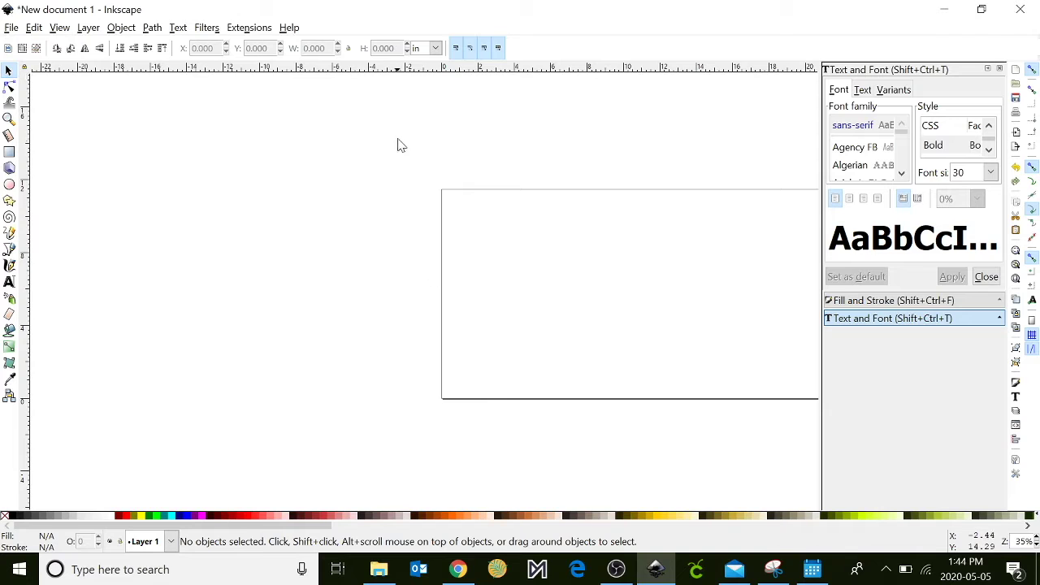
Step: Fit the whole 24 × 11.5 in page in the window, then bring up Chrome's taskbar jump list
key(5)
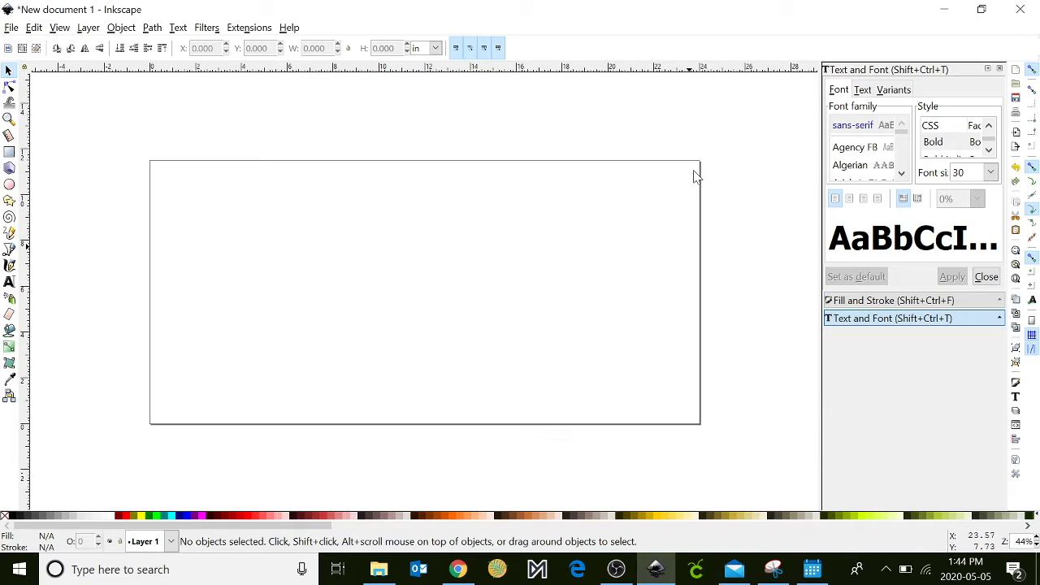
right_click(458, 572)
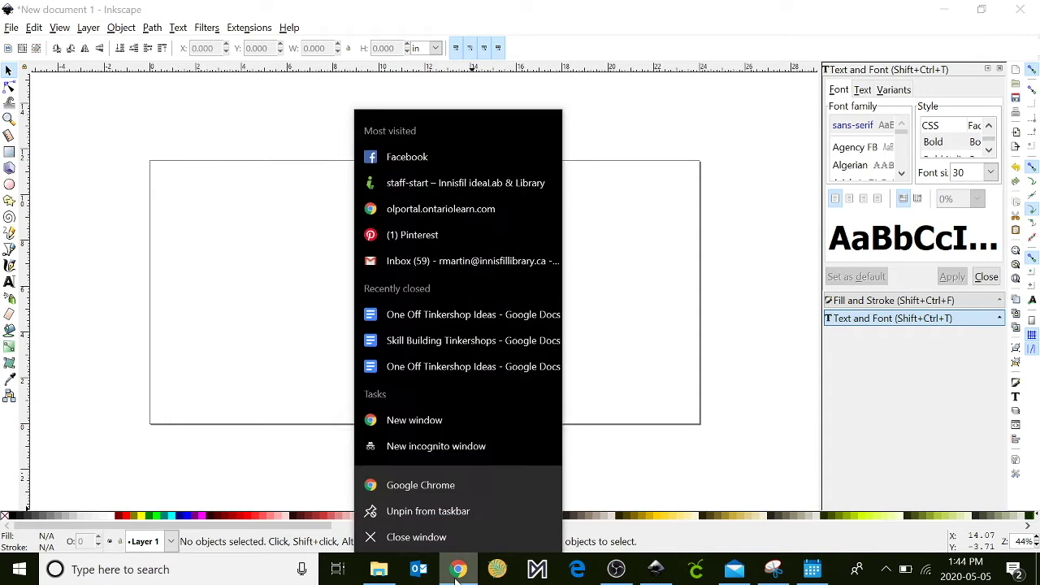
Step: In a new Chrome window, search Google Images for 'Tree ouline'
click(415, 485)
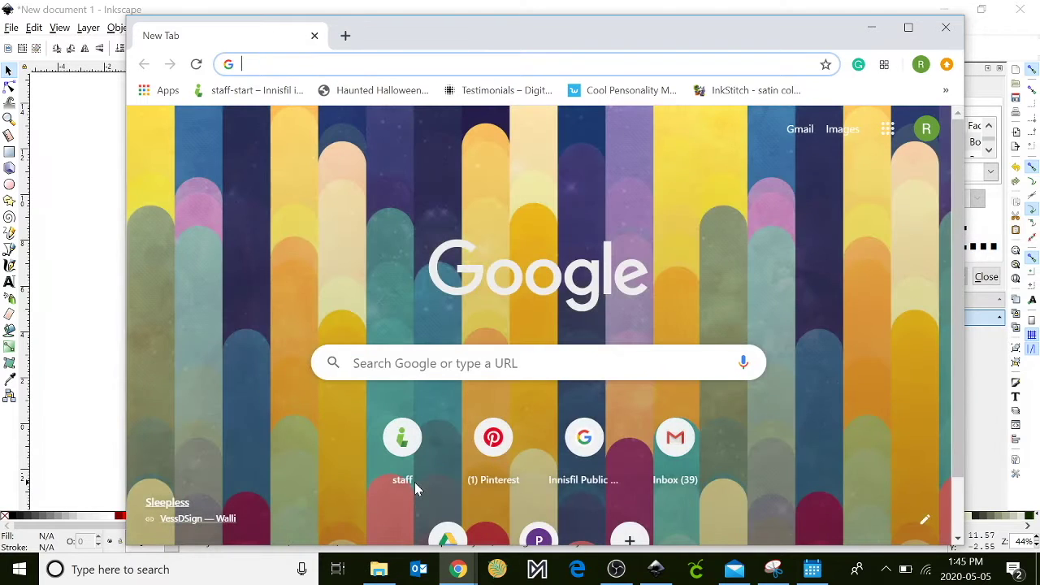
text(Tr)
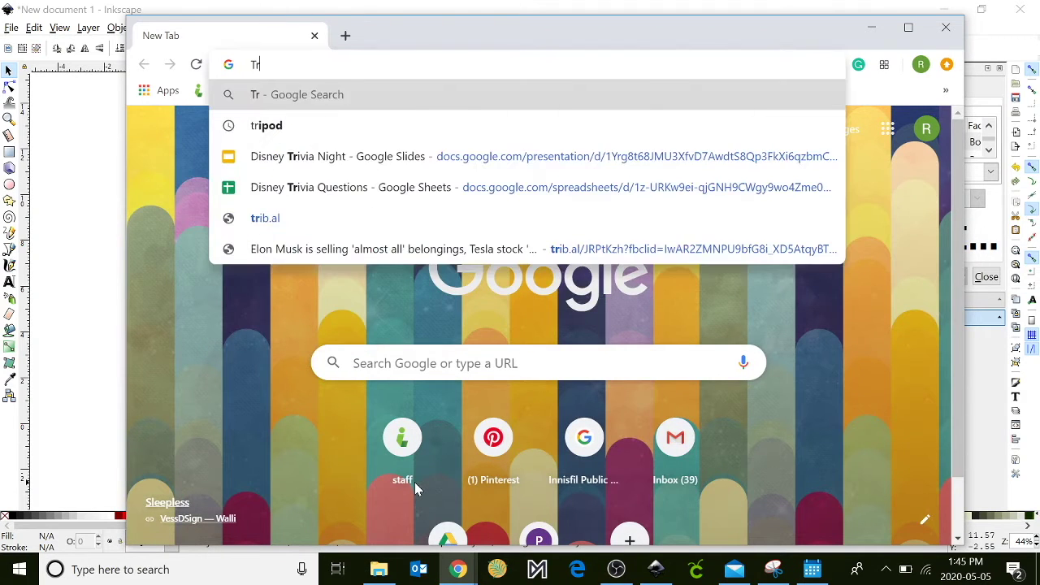
text(ee ouline)
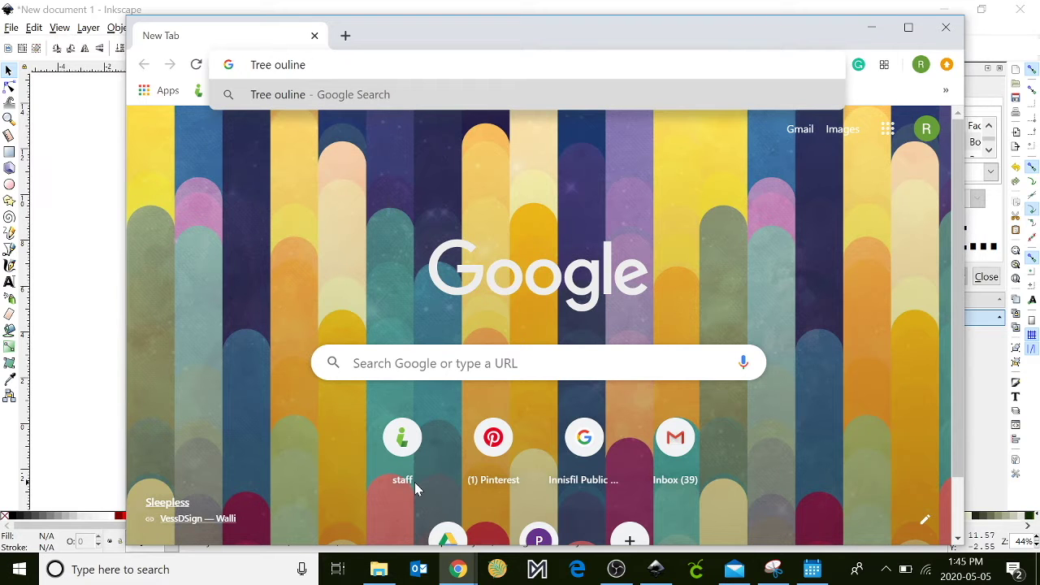
key(Return)
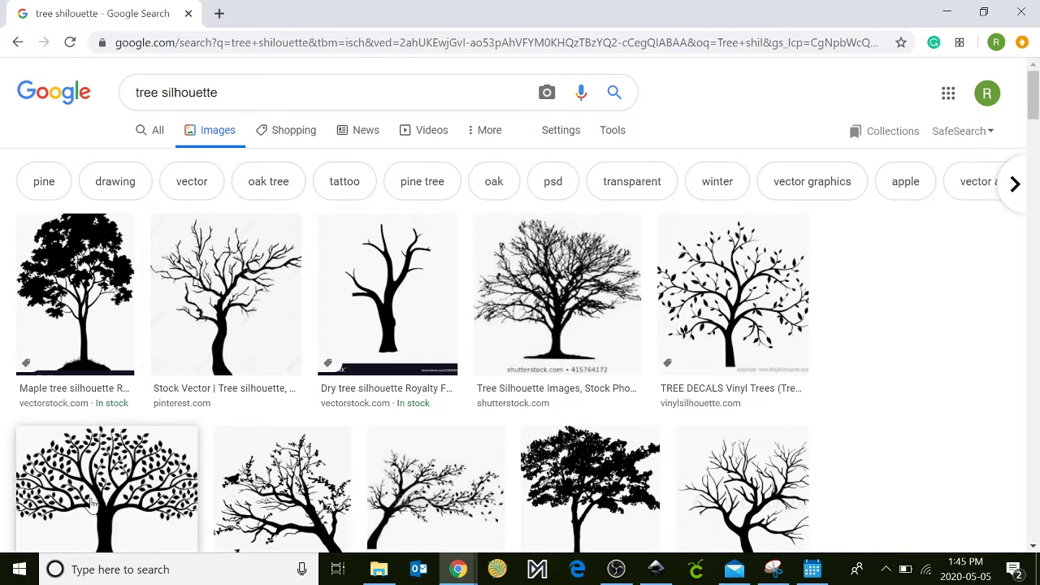
Step: Save a leafy tree silhouette image to the Desktop as vy003.png
scroll(103, 503, down, 1)
scroll(103, 503, down, 1)
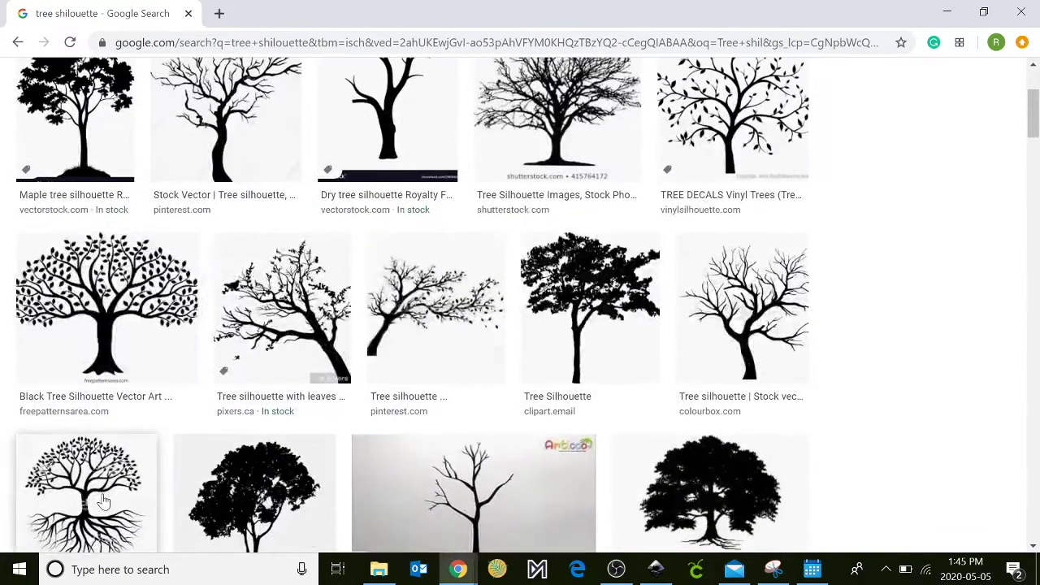
scroll(395, 395, down, 3)
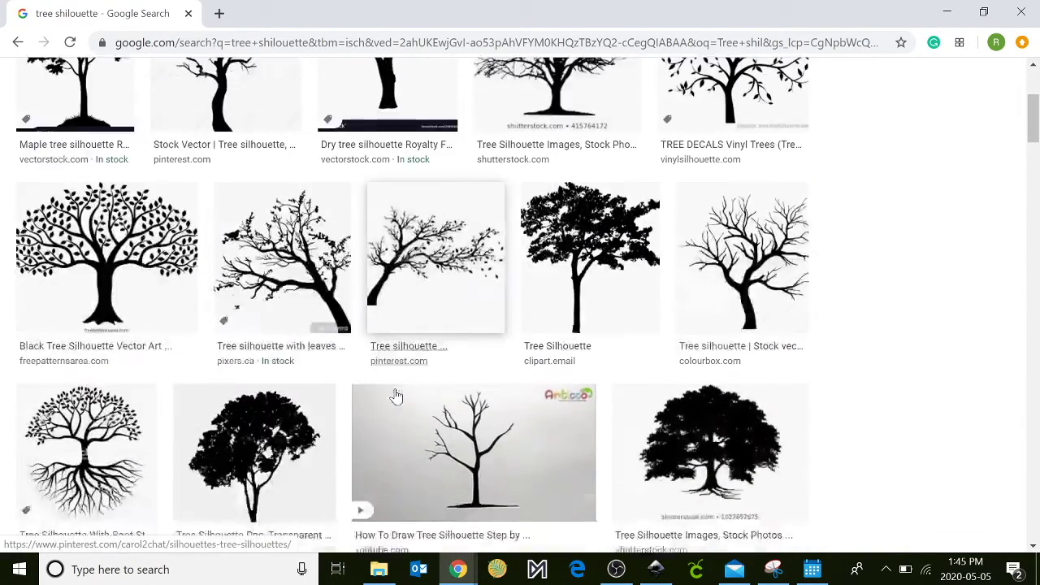
scroll(399, 396, down, 2)
scroll(399, 395, down, 1)
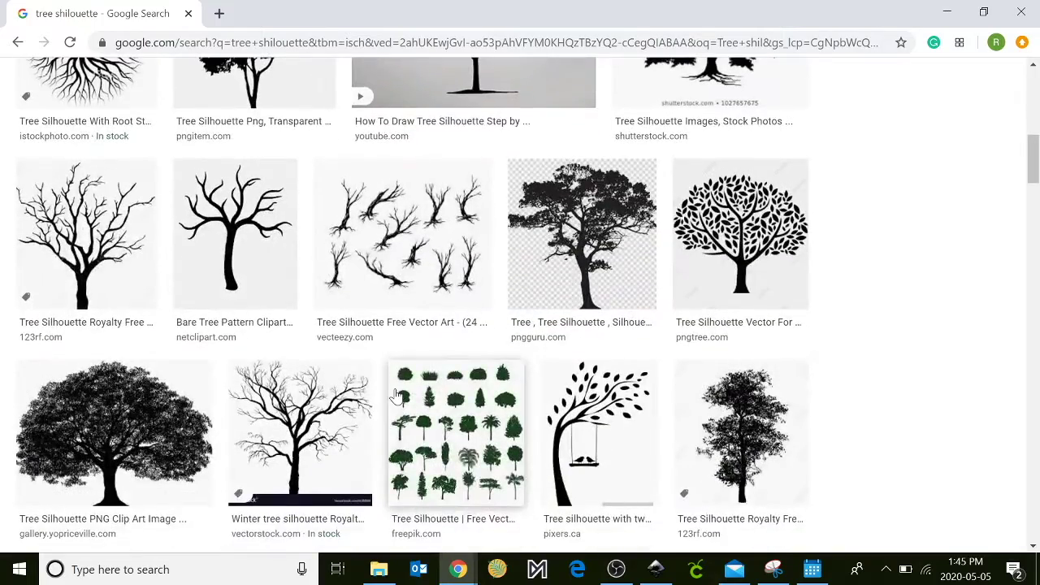
scroll(395, 396, down, 8)
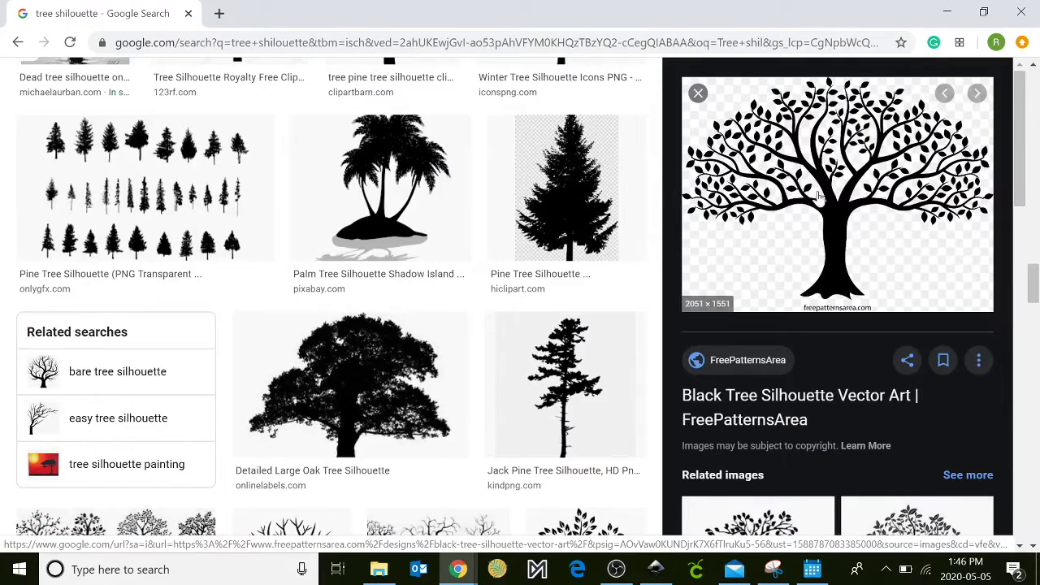
right_click(817, 170)
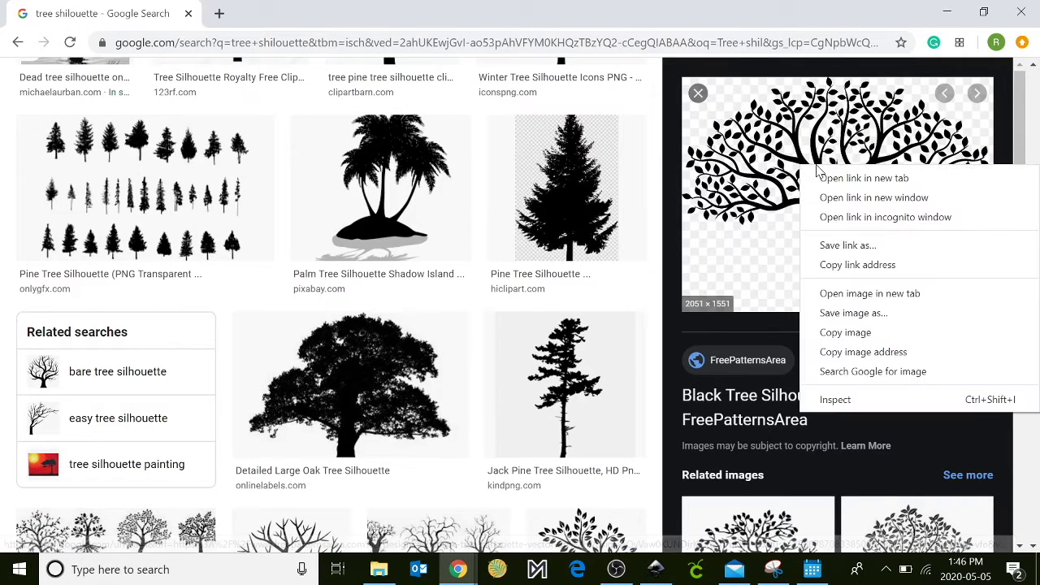
click(829, 312)
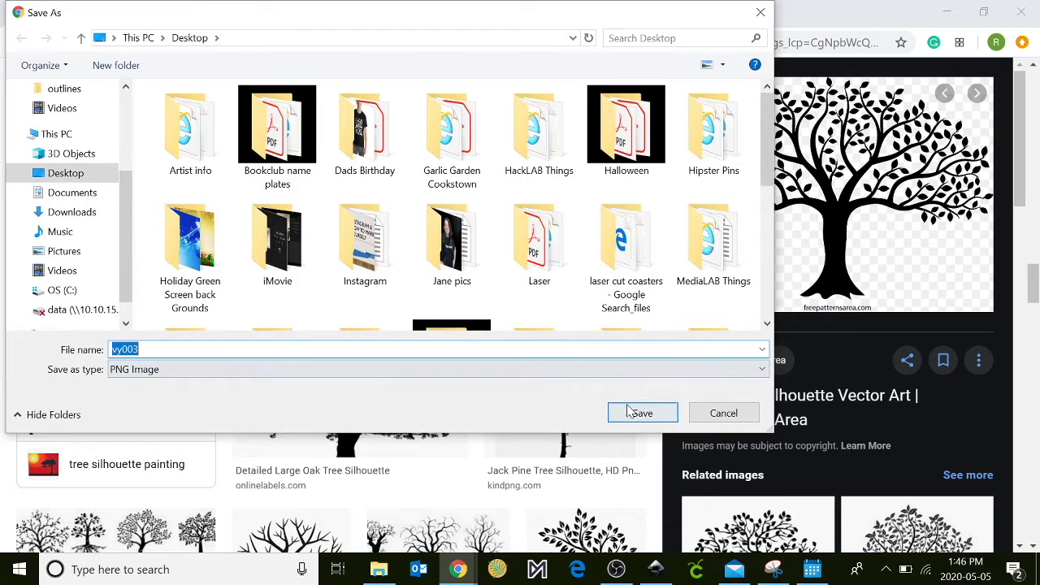
click(638, 414)
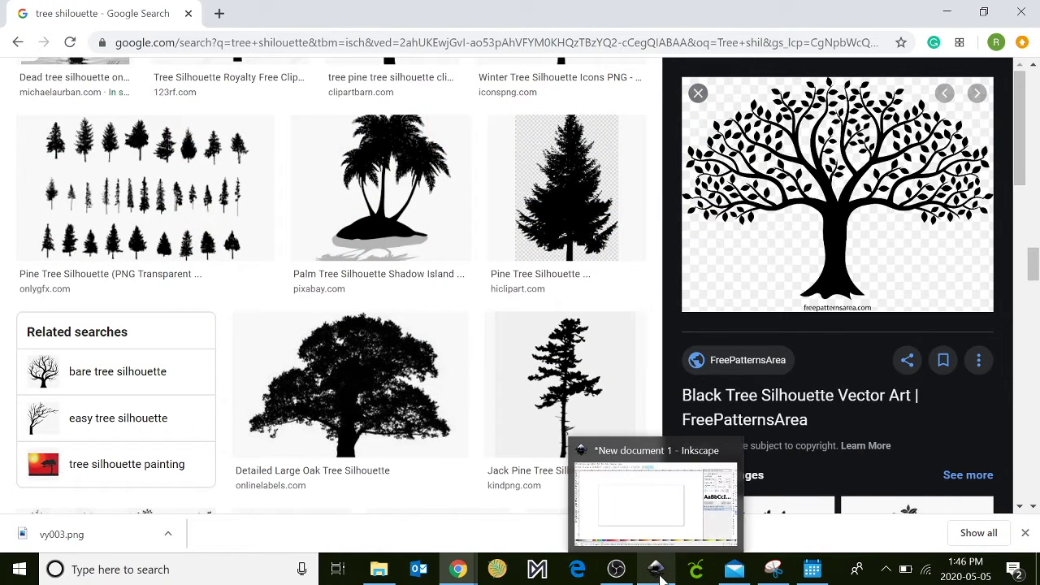
click(658, 573)
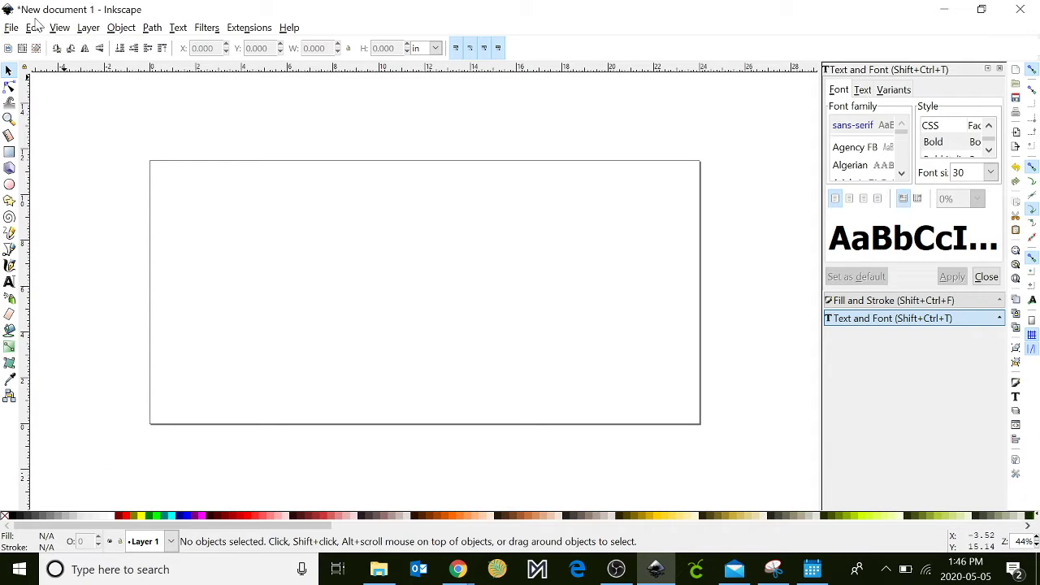
Step: Import vy003.png into the document as an embedded image
click(11, 27)
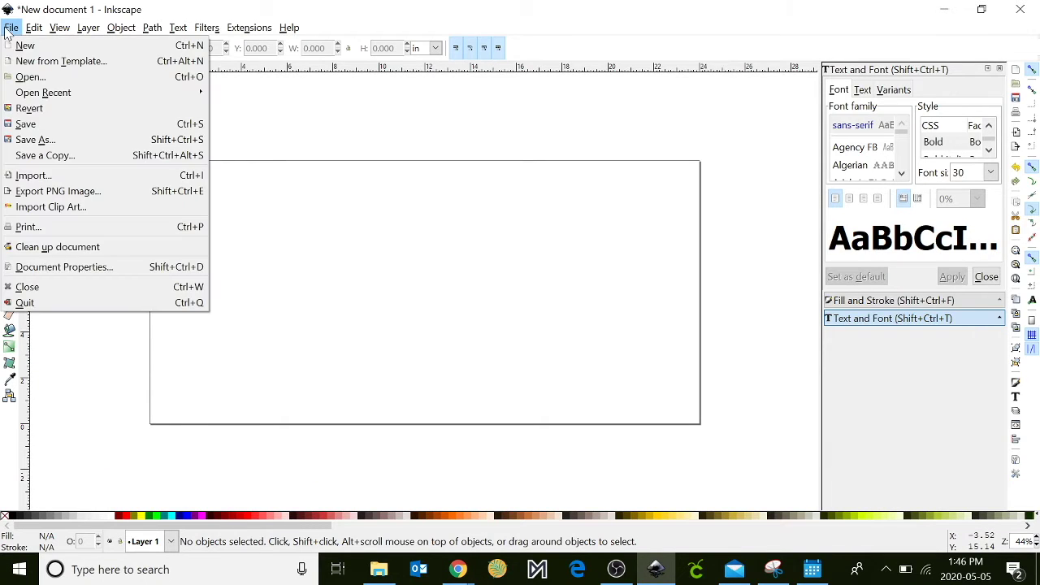
click(38, 175)
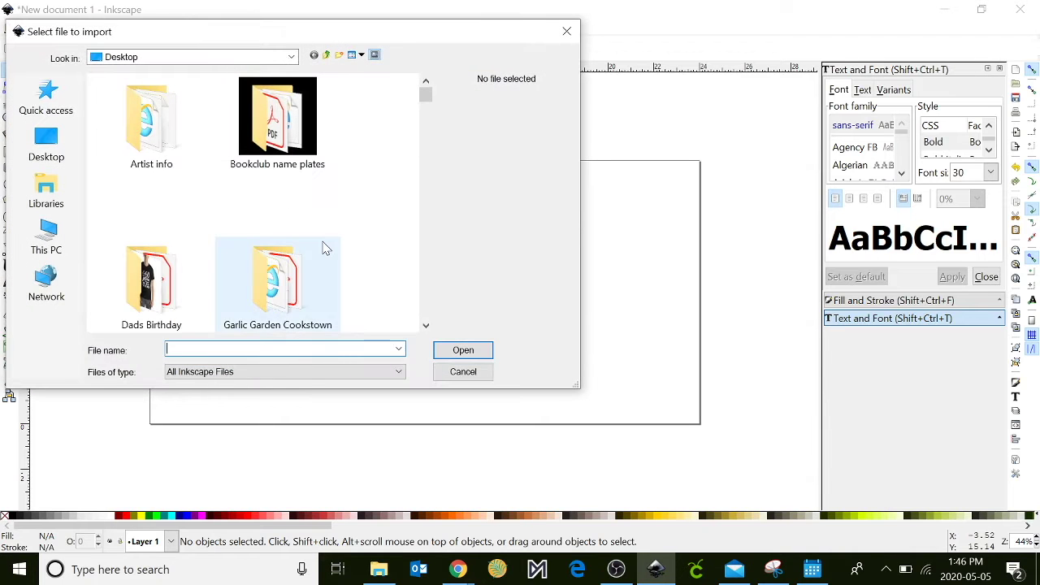
scroll(324, 248, down, 10)
scroll(324, 248, down, 5)
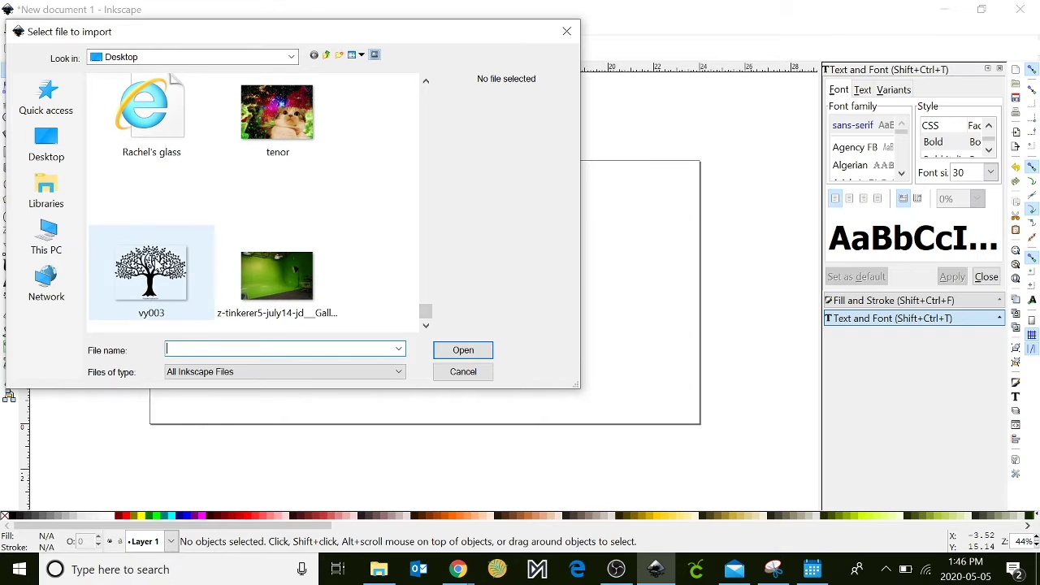
click(151, 272)
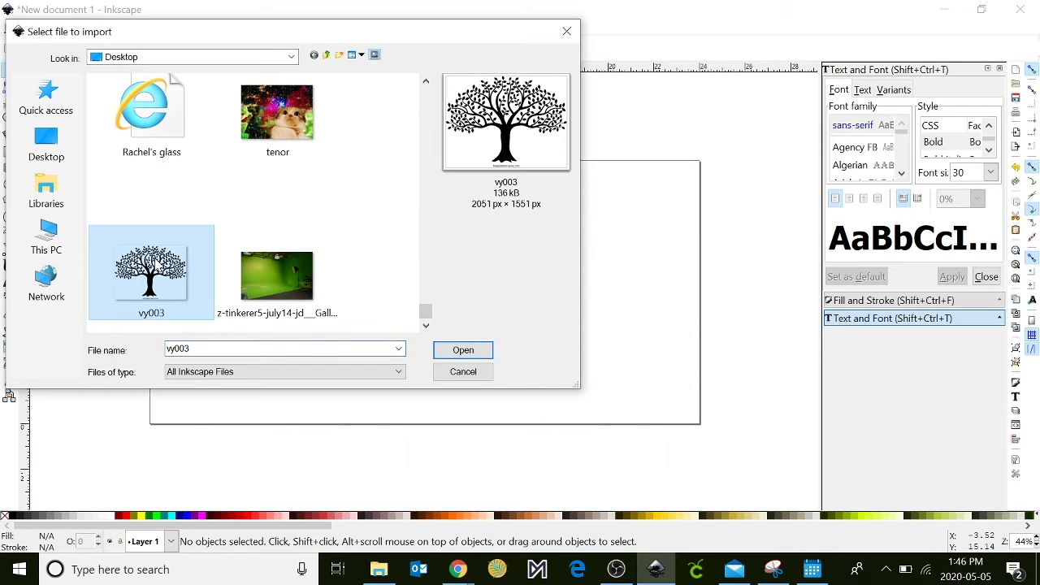
click(464, 350)
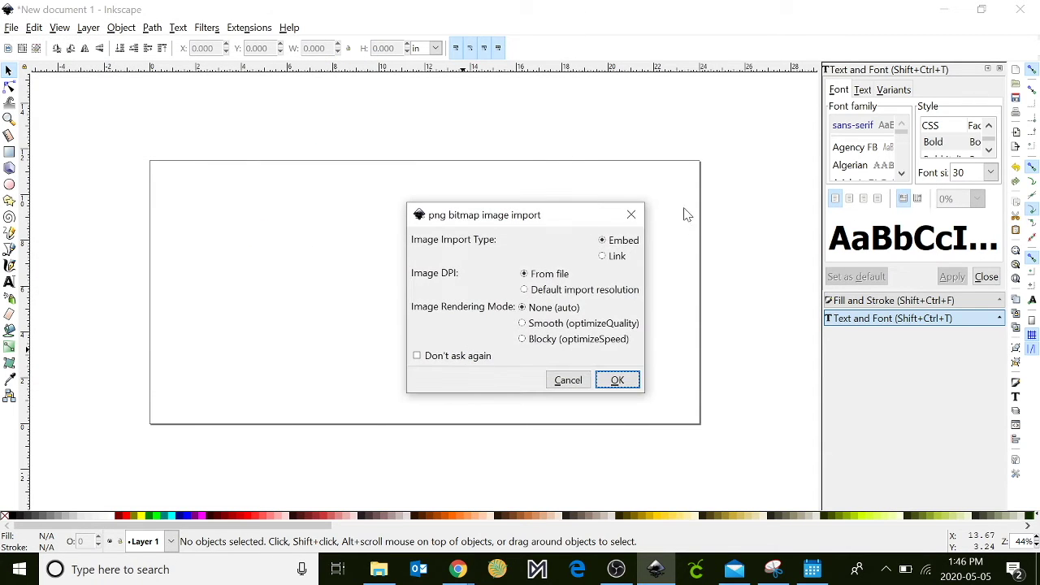
click(623, 387)
Step: Move the tree image onto the page and enlarge it to about 14.2 × 10.75 in
drag(638, 367, 512, 318)
drag(621, 396, 423, 307)
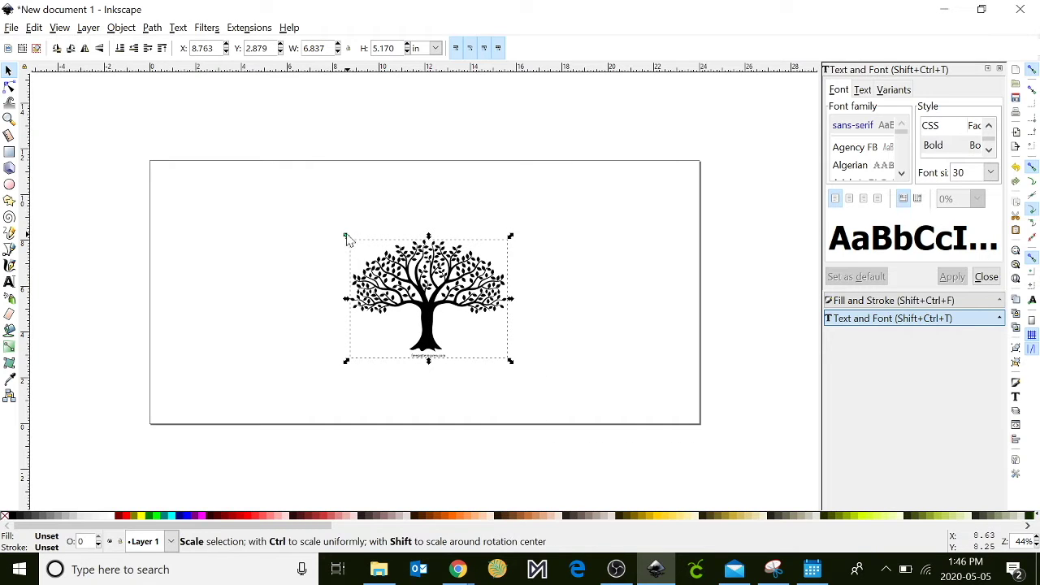
drag(346, 237, 57, 109)
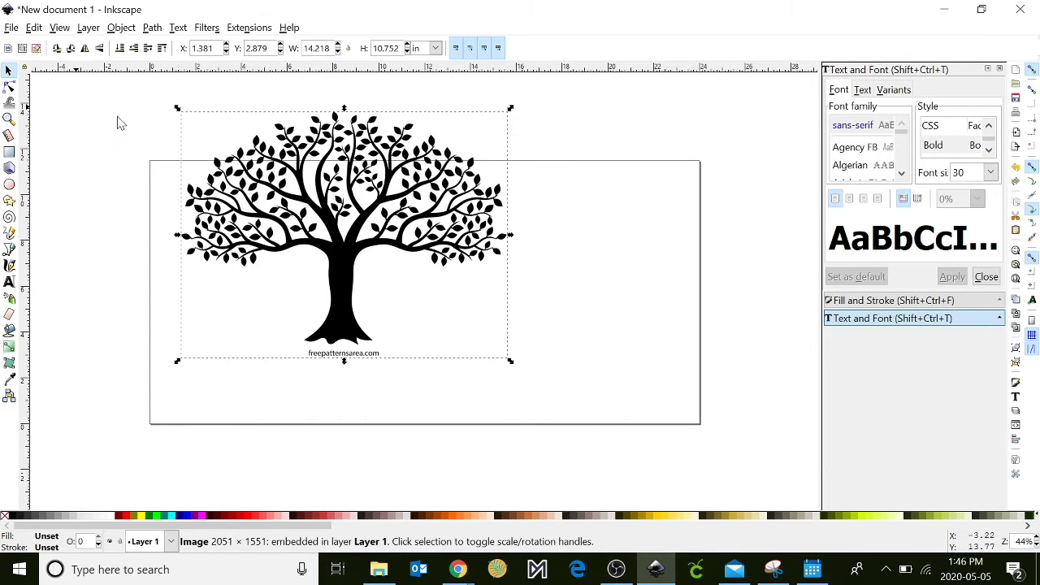
drag(335, 267, 330, 344)
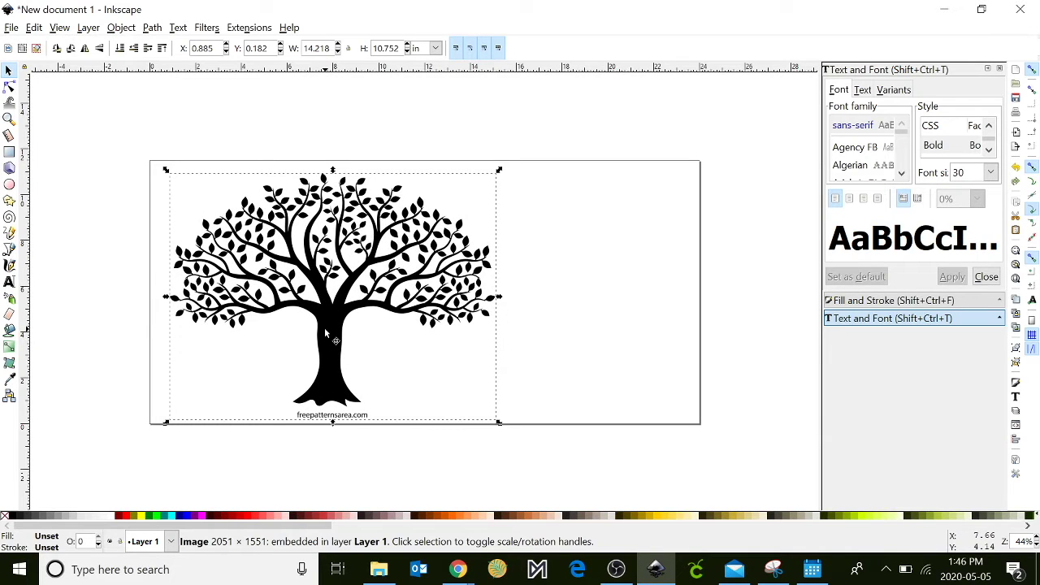
click(152, 30)
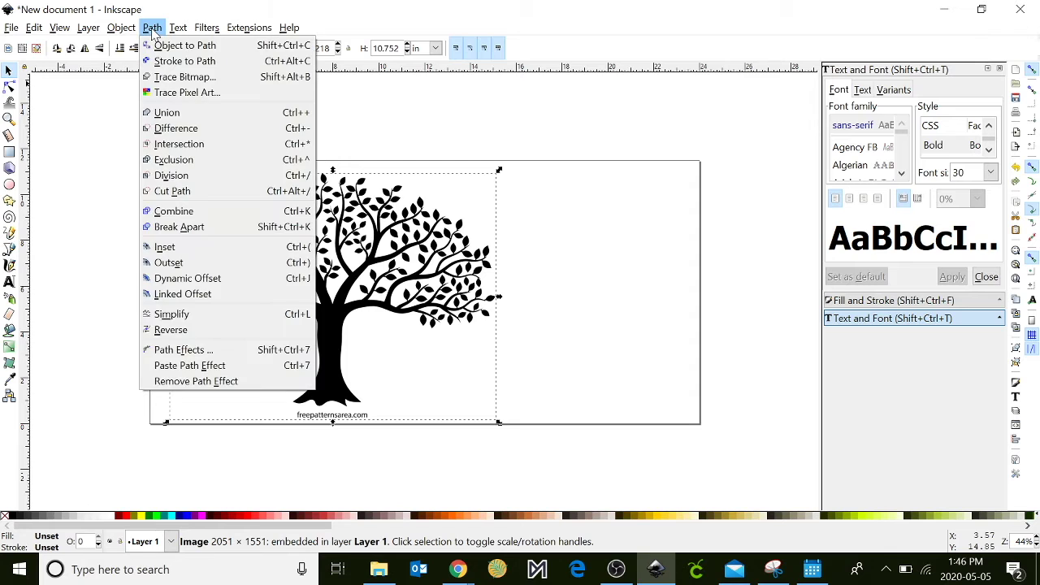
Step: Trace the tree image into a vector path with Trace Bitmap
click(180, 78)
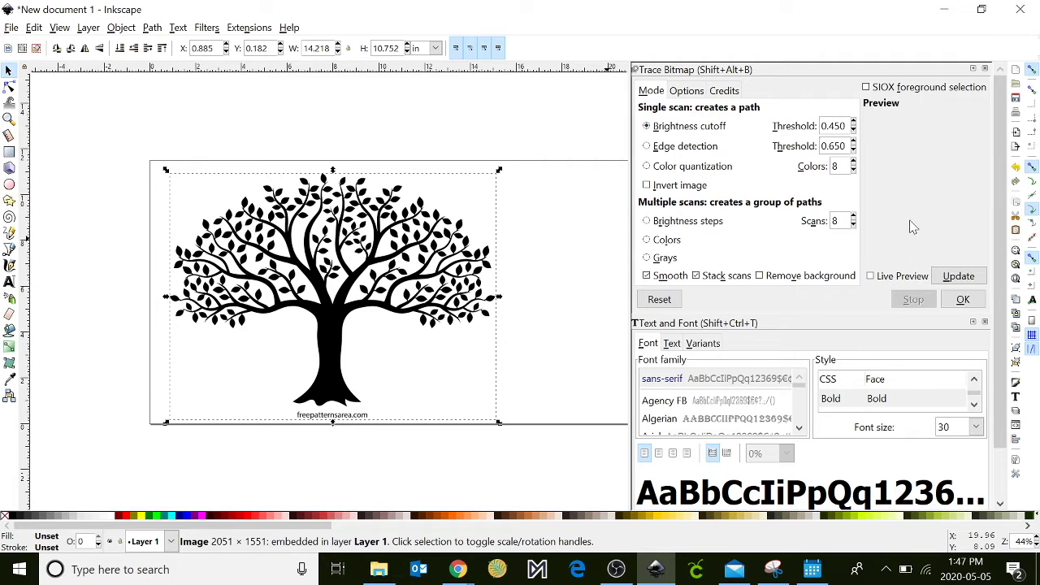
click(964, 278)
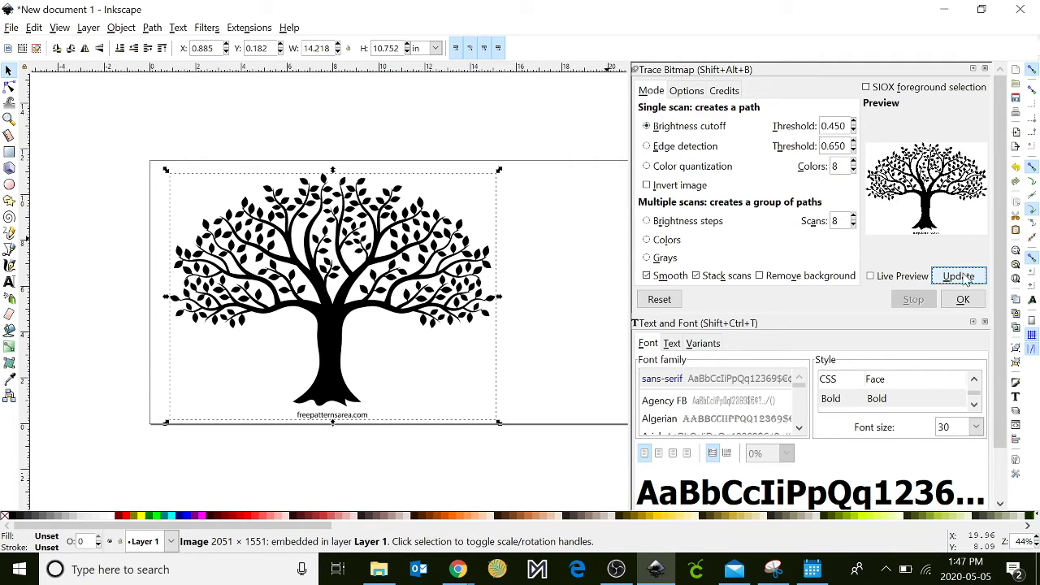
click(964, 300)
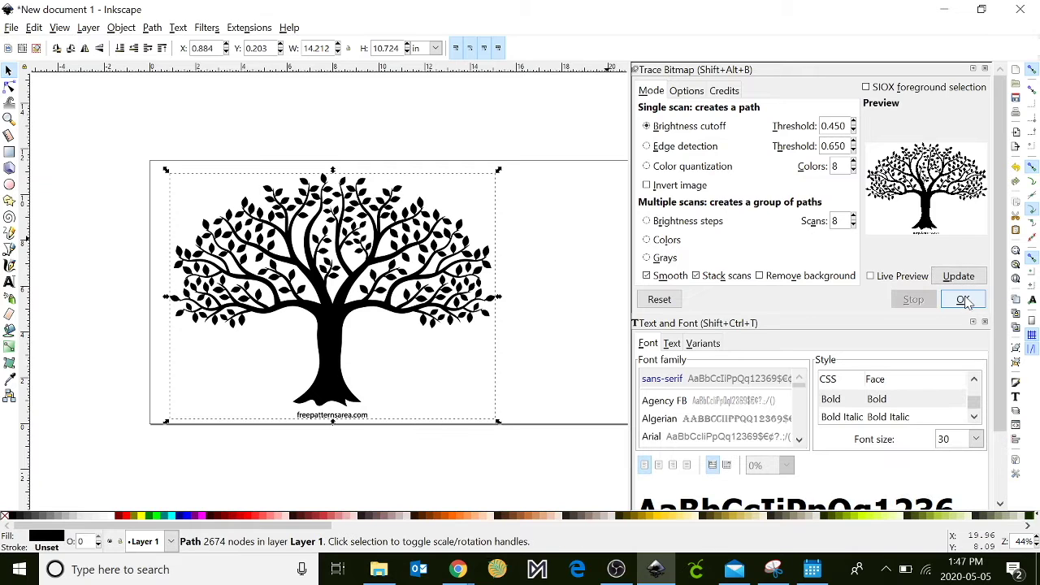
Step: Place the traced path beside the original image, shifting the image to the left
drag(346, 337, 492, 348)
click(149, 266)
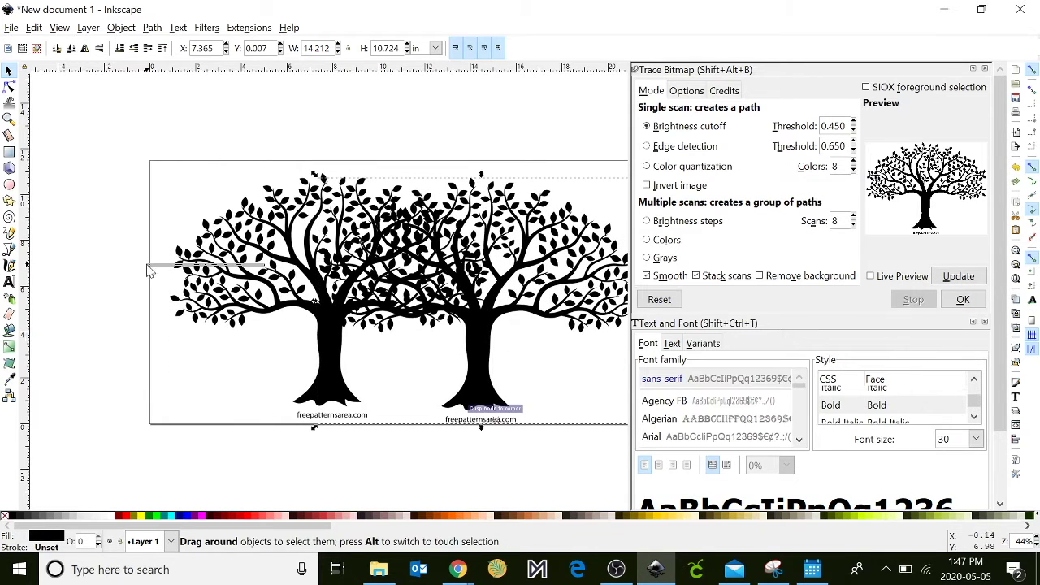
drag(325, 329, 201, 331)
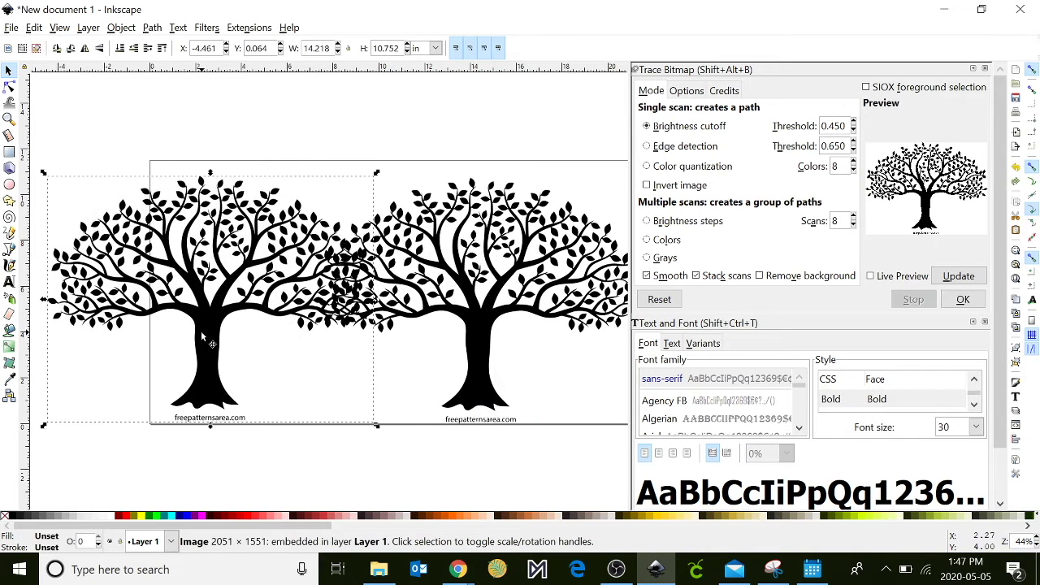
click(8, 88)
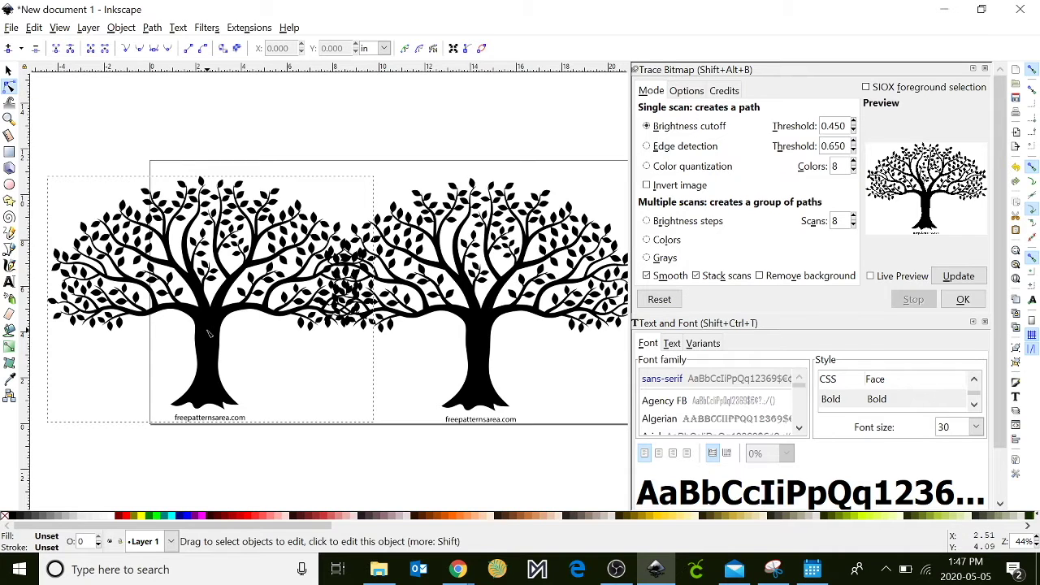
mouse_move(209, 333)
mouse_down()
mouse_move(288, 169)
mouse_move(231, 280)
mouse_up()
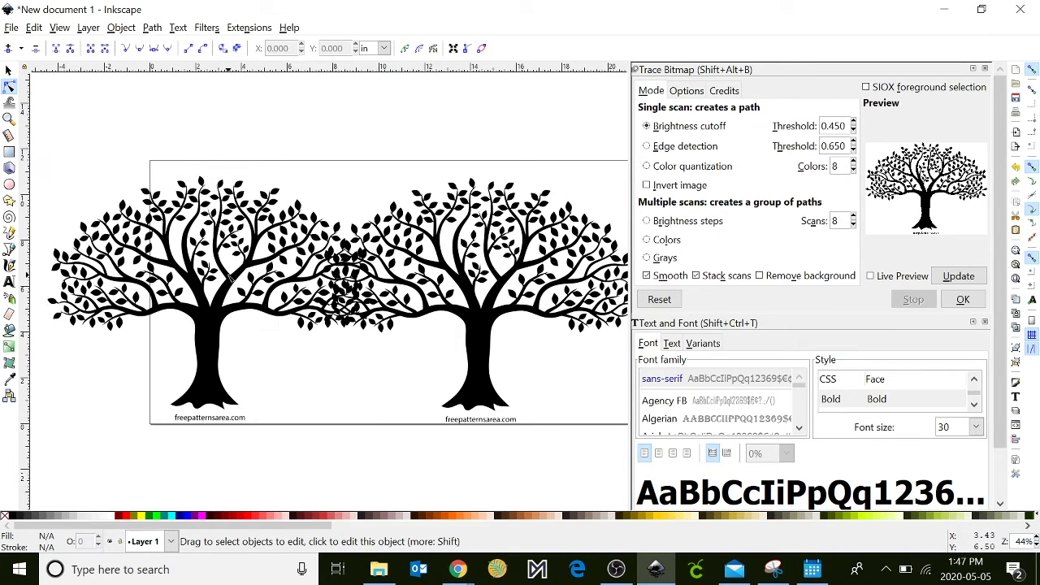
Step: Delete the original tree bitmap, leaving only the traced path
click(500, 325)
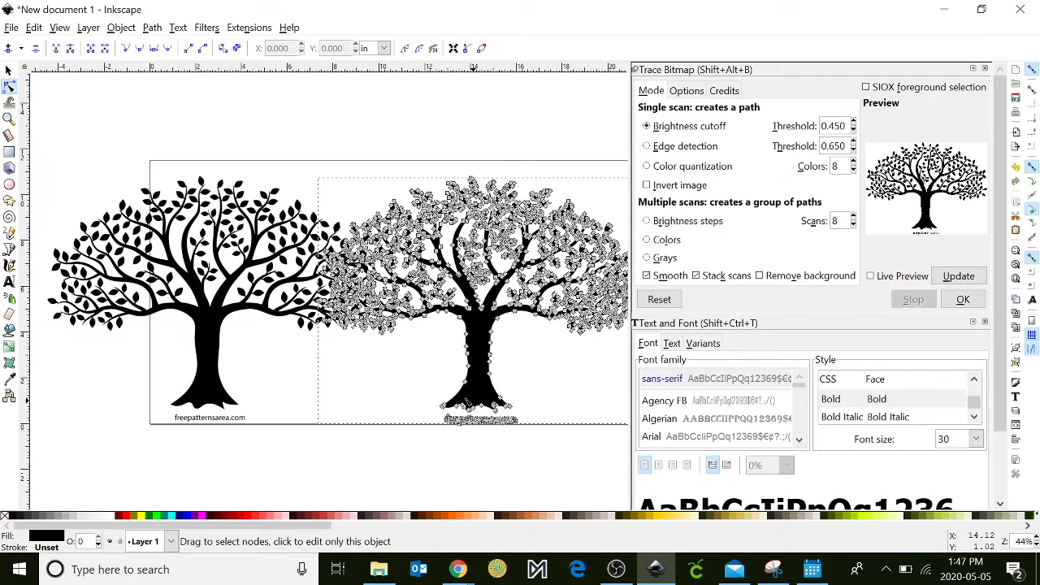
click(142, 270)
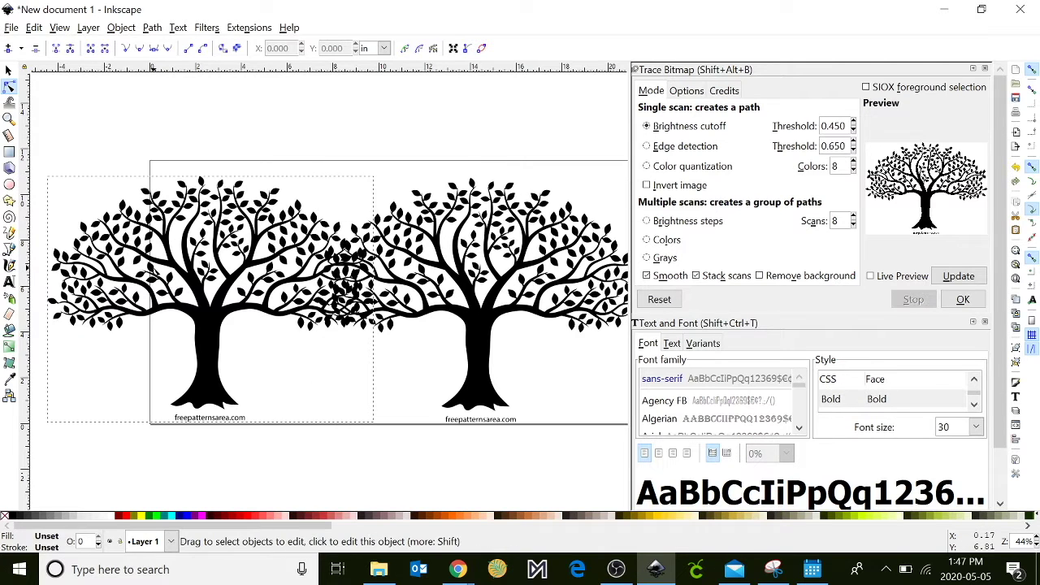
right_click(153, 190)
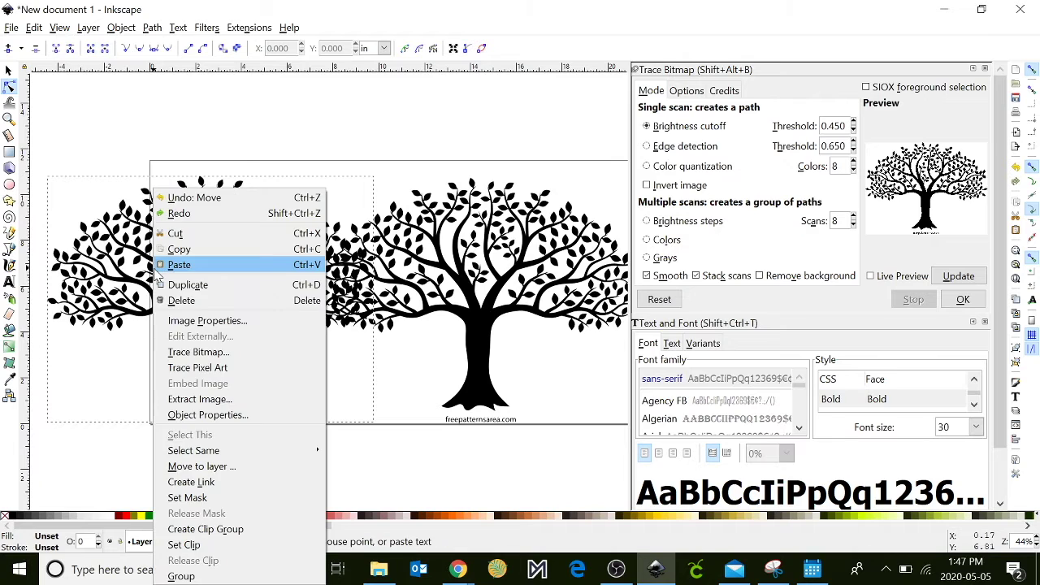
click(180, 302)
Step: Delete the traced website-text nodes beneath the tree's trunk
click(472, 382)
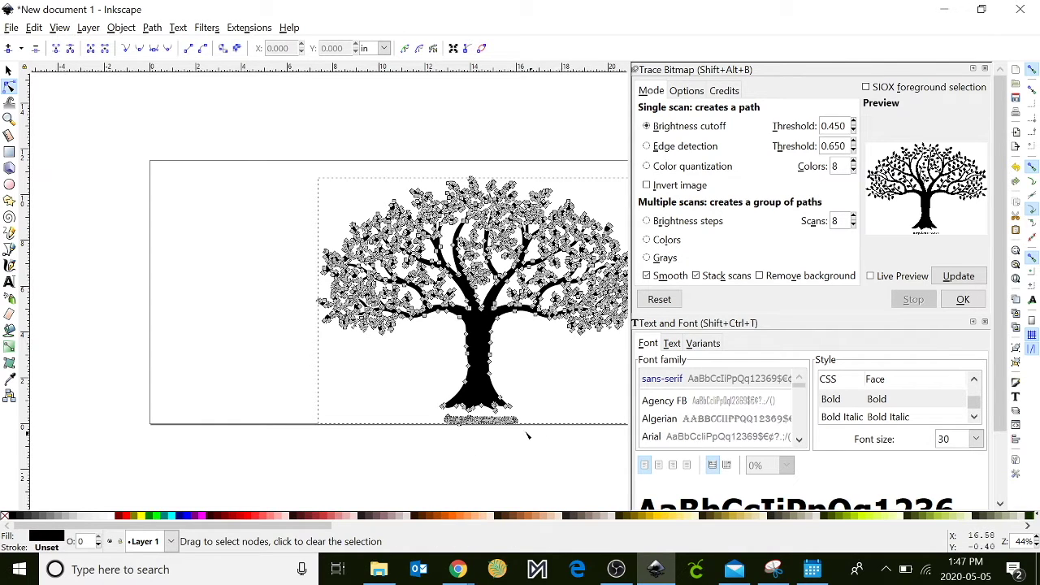
drag(524, 430, 437, 415)
drag(437, 415, 438, 416)
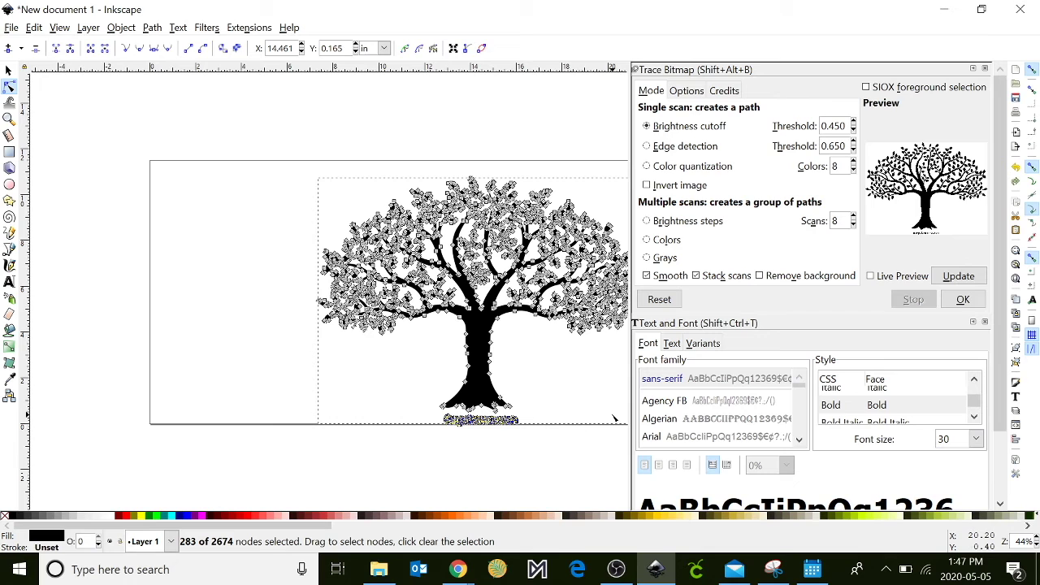
key(Delete)
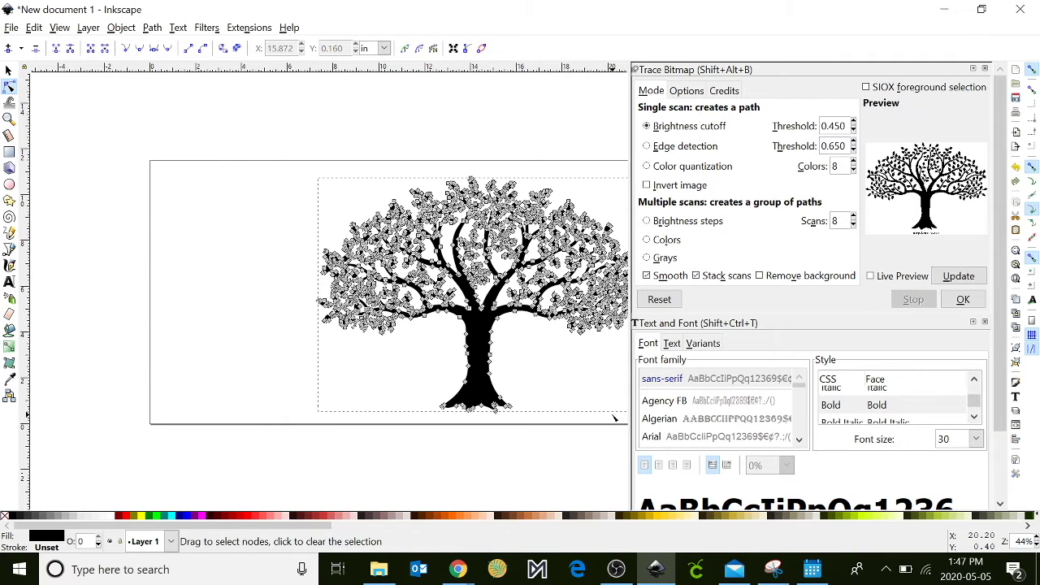
Step: Move the traced tree onto the page and scale it to 15.300 × 11.126 in
click(10, 72)
drag(472, 340, 314, 348)
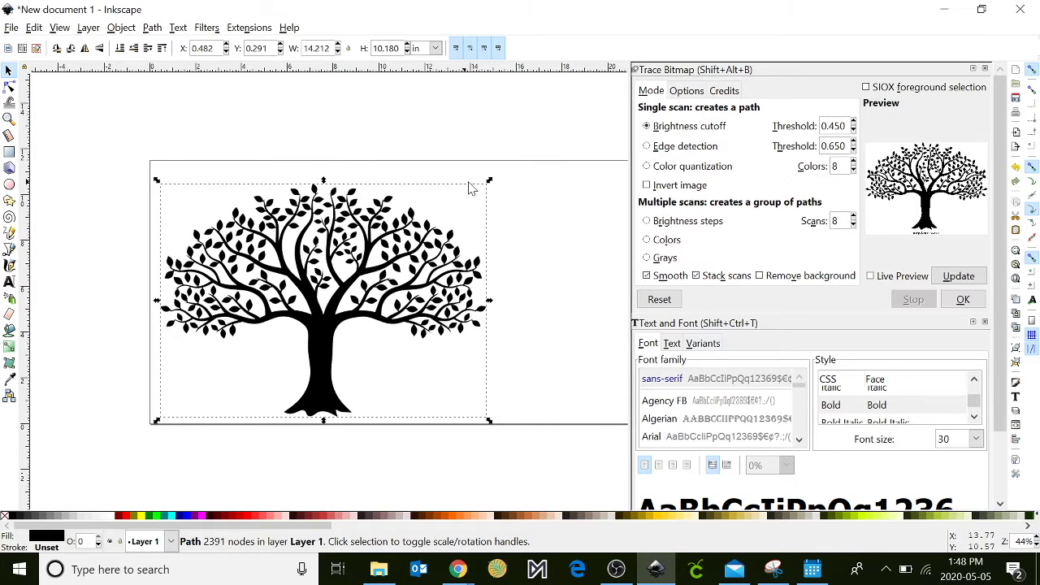
drag(490, 179, 514, 158)
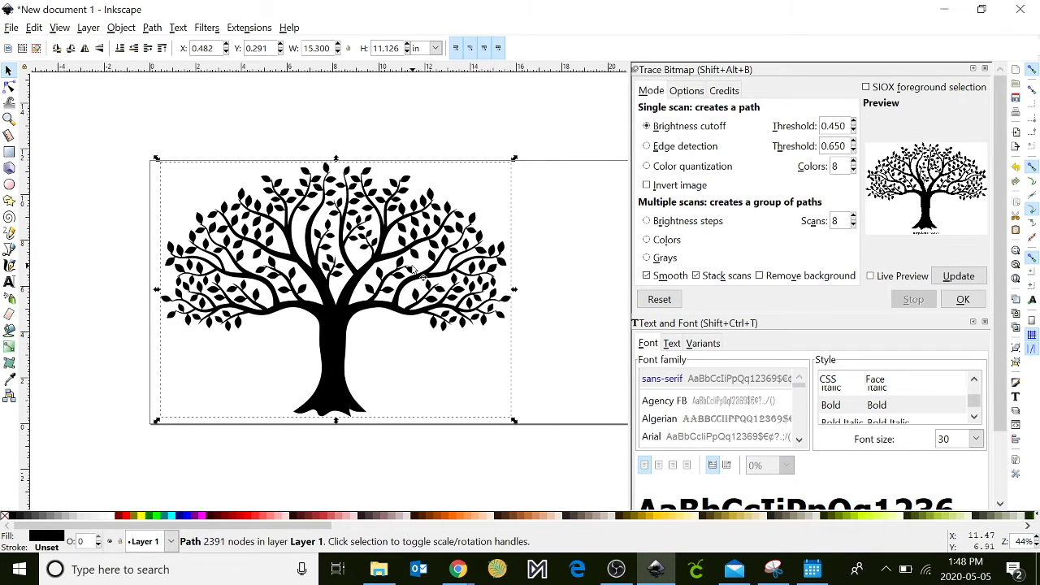
ctrl+scroll(414, 274, up, 2)
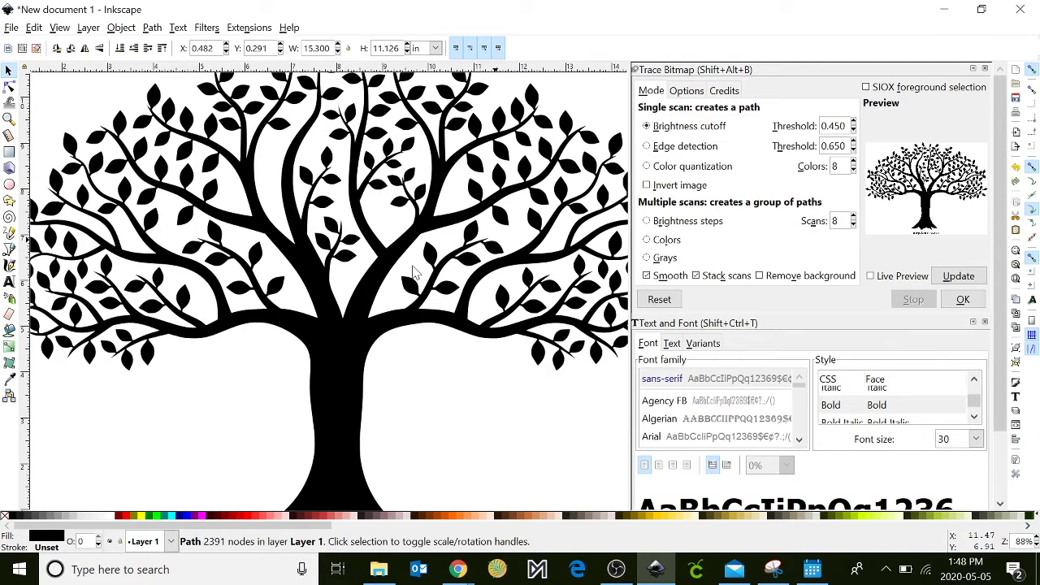
ctrl+scroll(415, 274, down, 1)
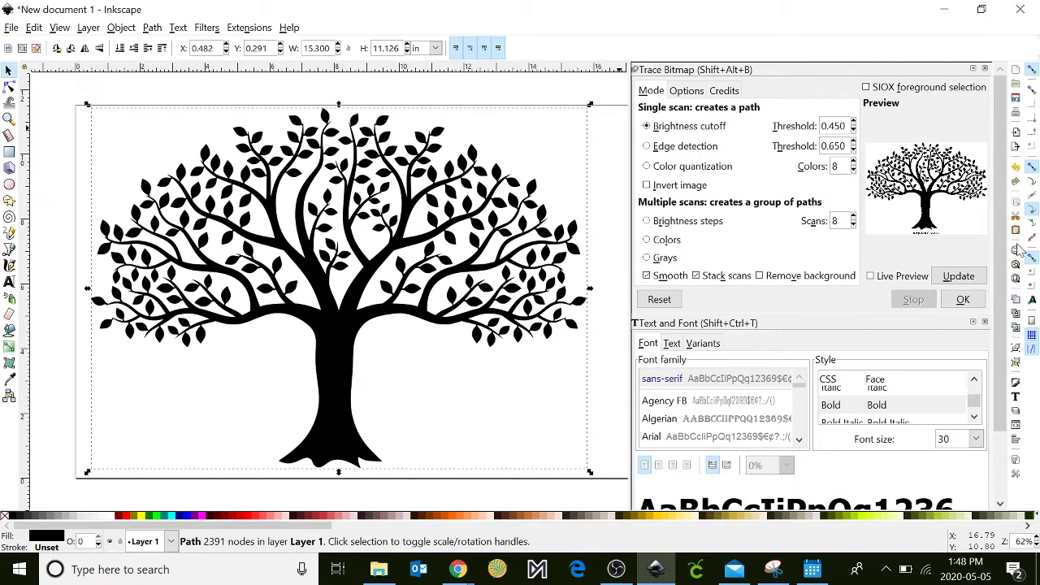
click(120, 28)
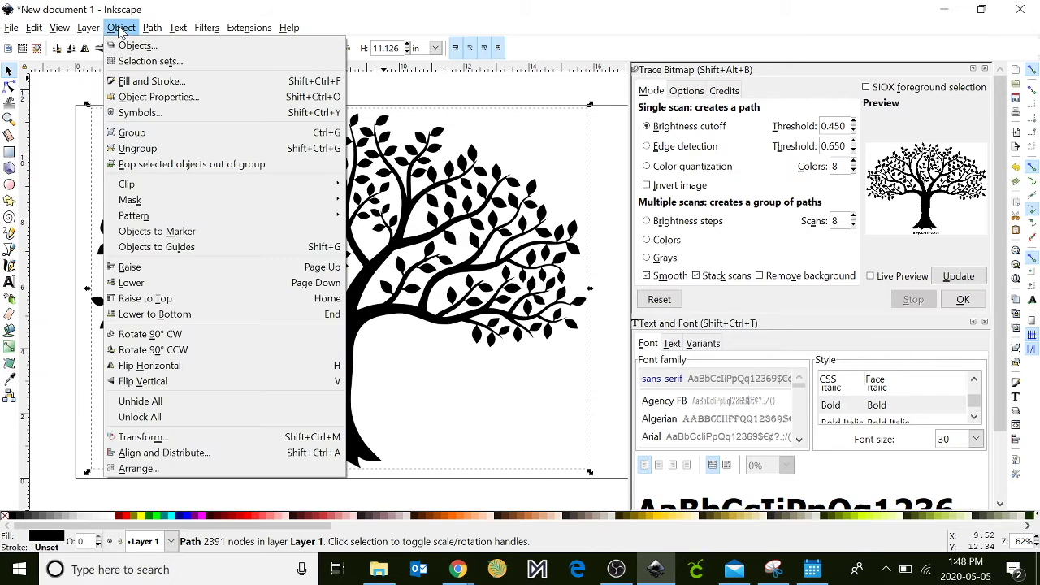
Step: Remove the tree's fill and give it a flat black stroke so it shows as an outline
click(137, 81)
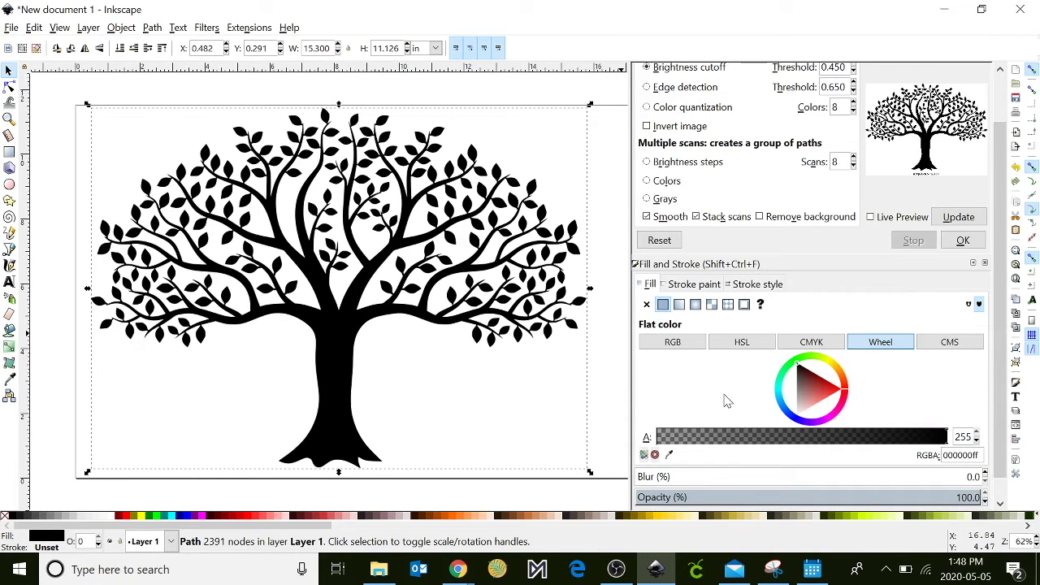
click(646, 306)
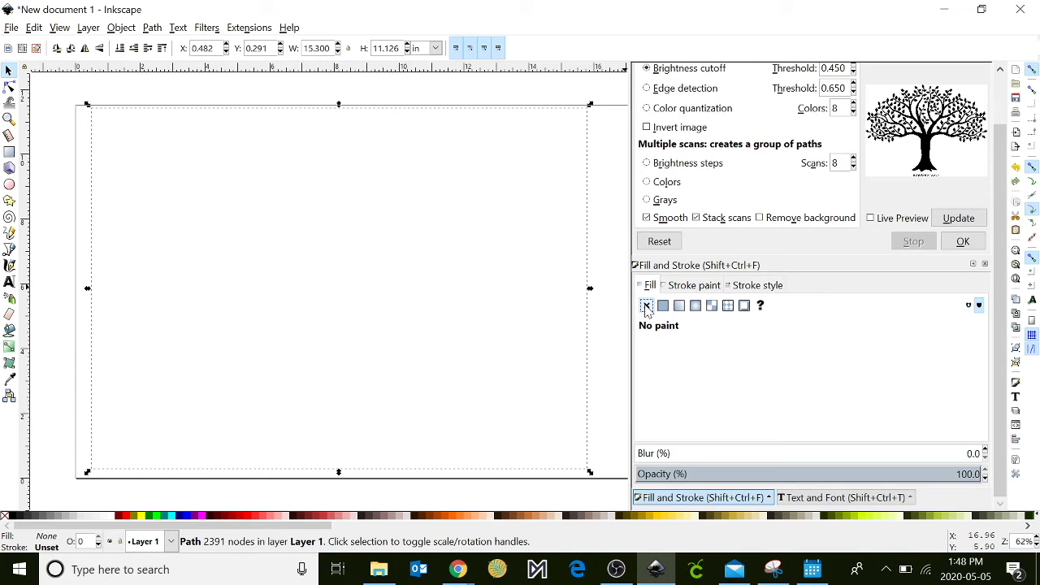
click(698, 286)
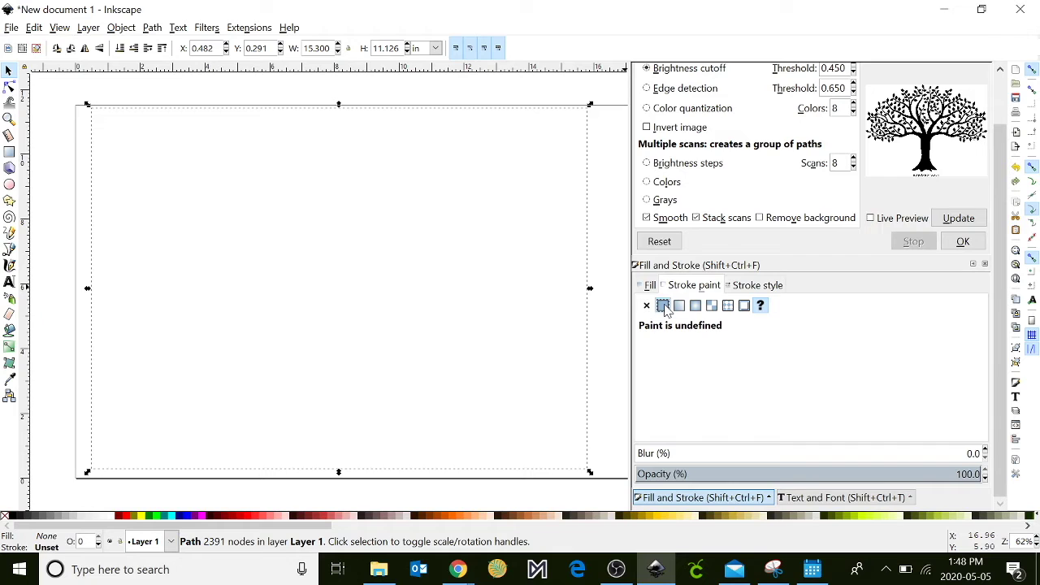
click(663, 306)
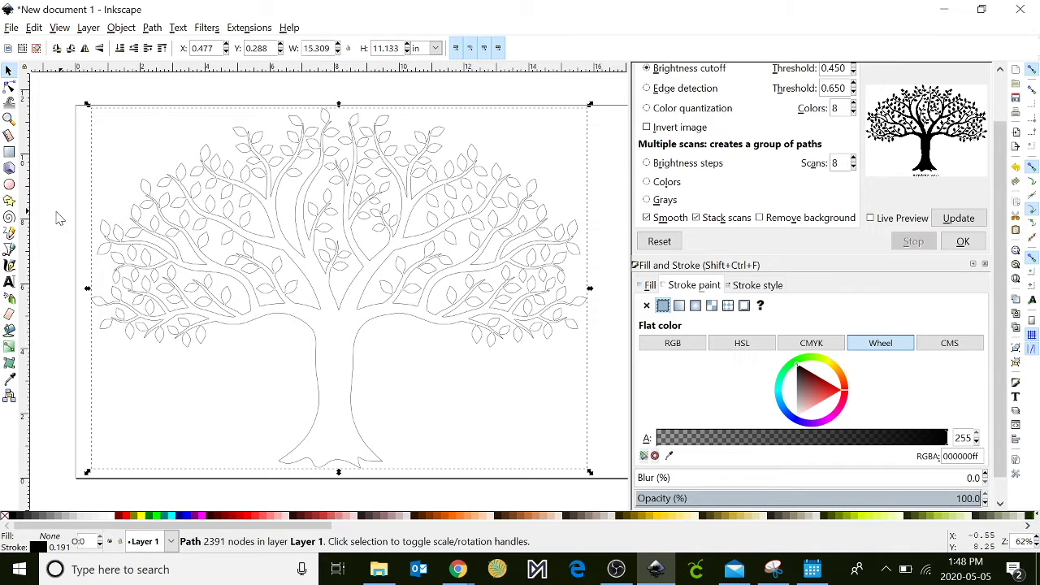
Step: Add a text line with a person's name on the tree's trunk
click(10, 281)
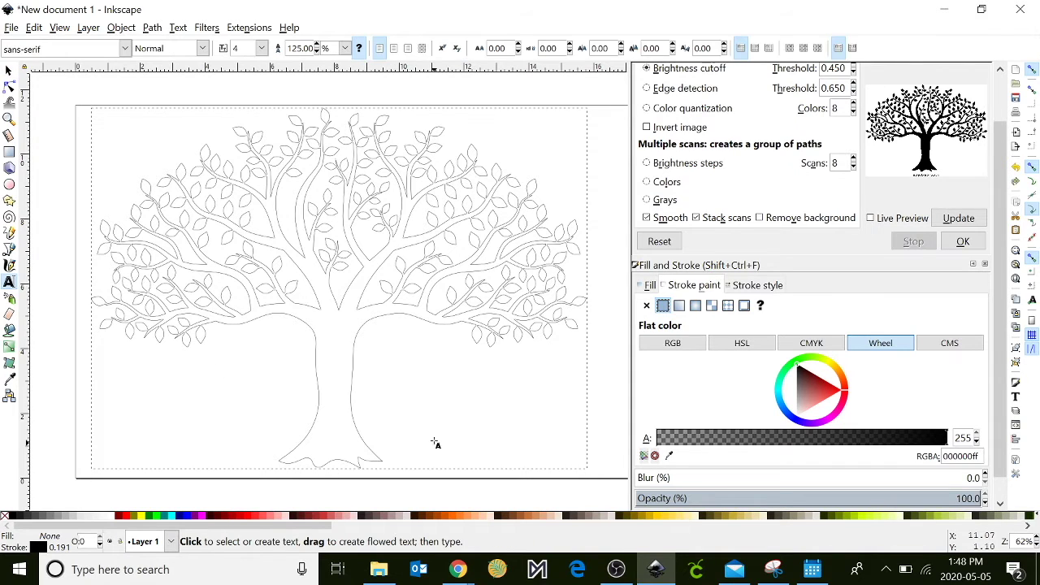
click(398, 379)
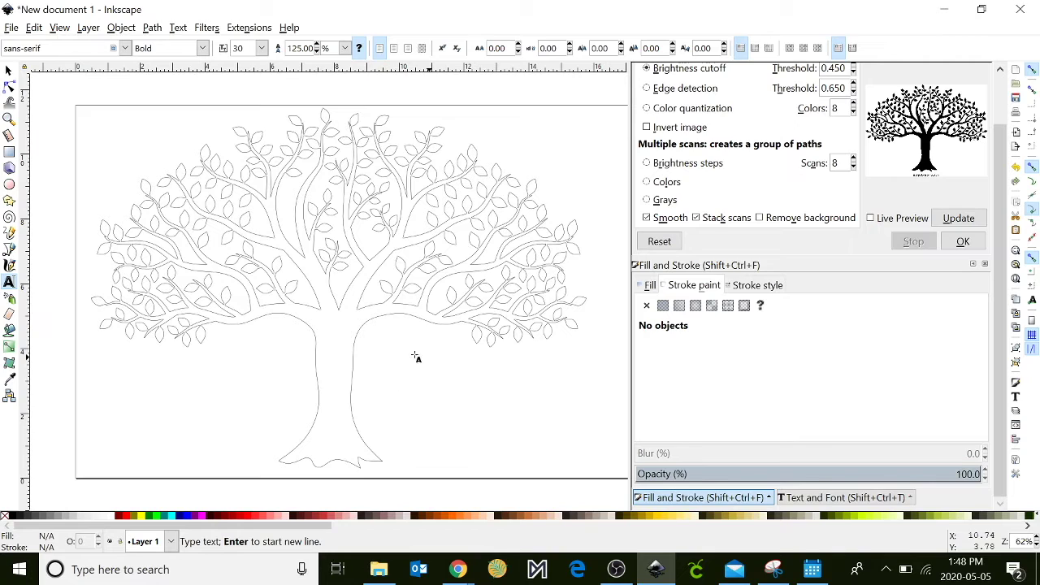
text(Rachle)
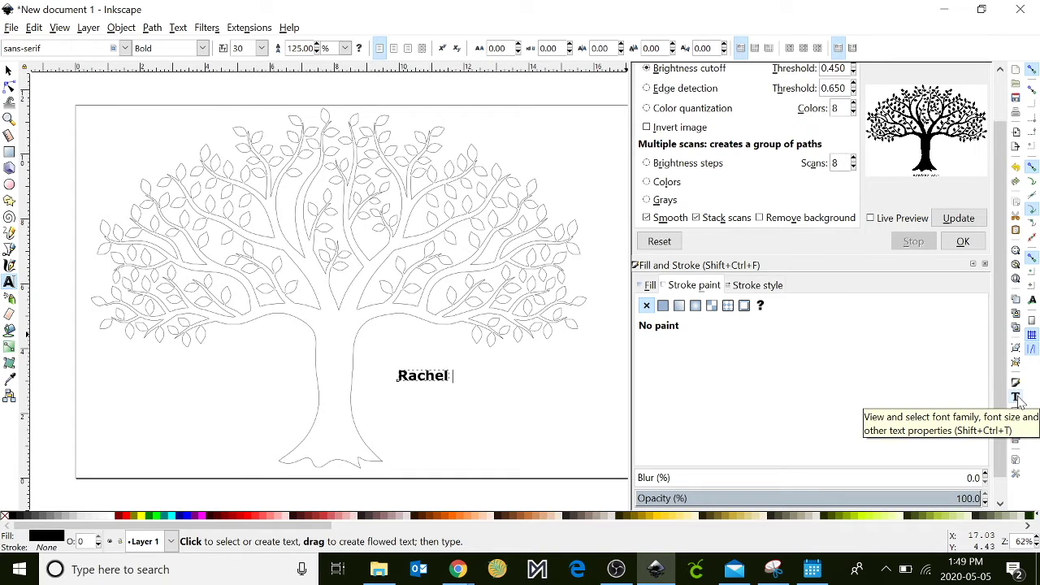
Step: Set the name in Script MT Bold and scale it up to about 51 pt
click(1017, 397)
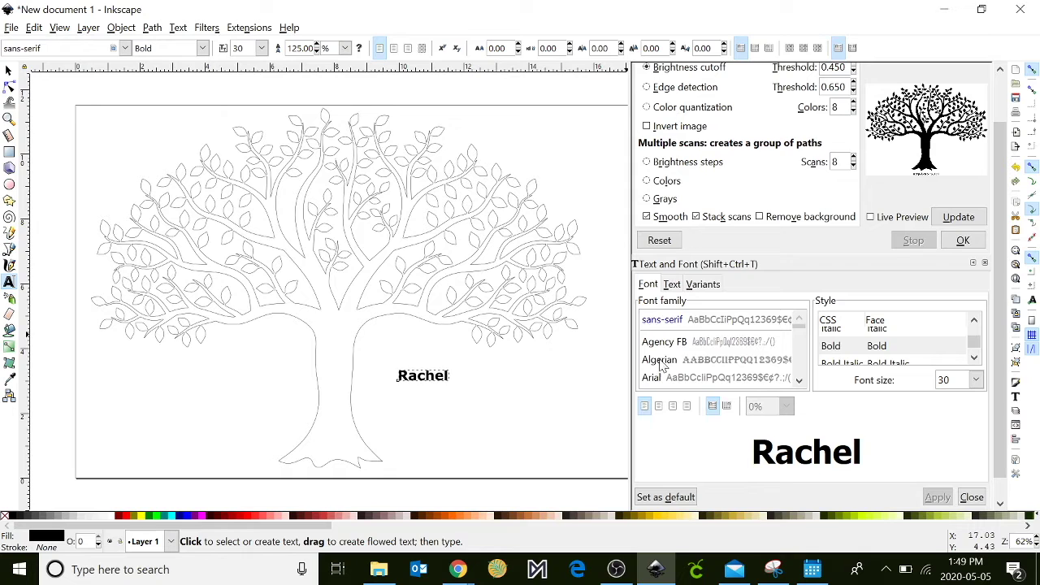
click(699, 351)
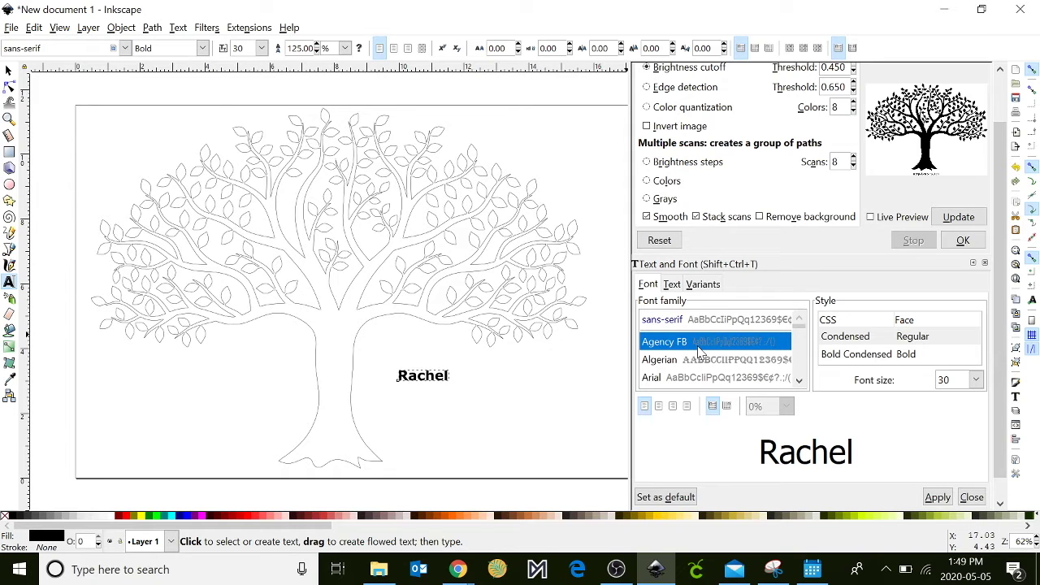
key(Down)
key(Down)
key(Down)
key(Down)
key(Down)
key(Down)
key(Down)
key(Down)
key(Down)
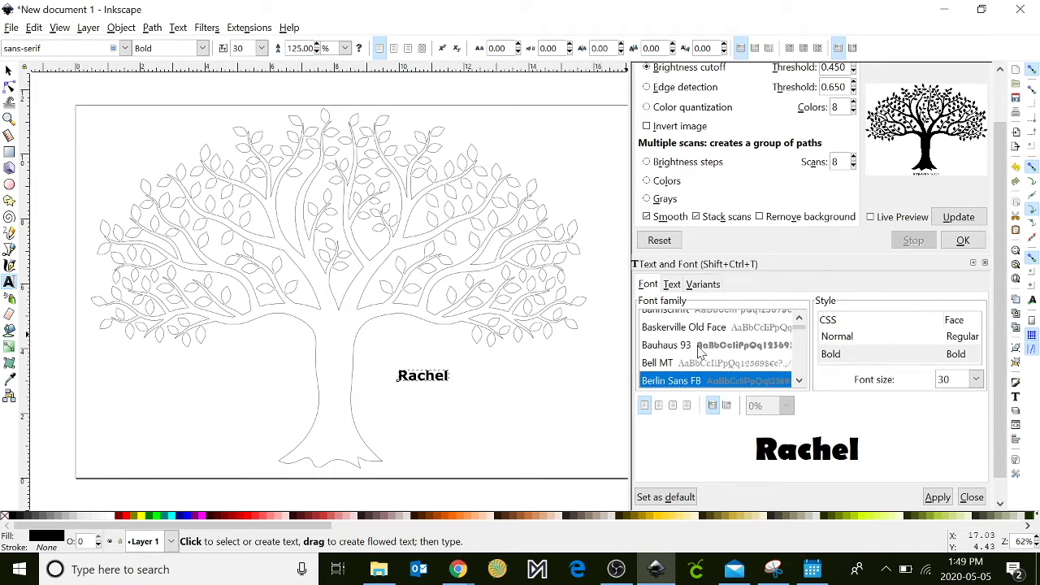
key(Down)
key(Down)
key(Down)
key(Down)
key(Down)
key(Down)
key(Down)
key(Down)
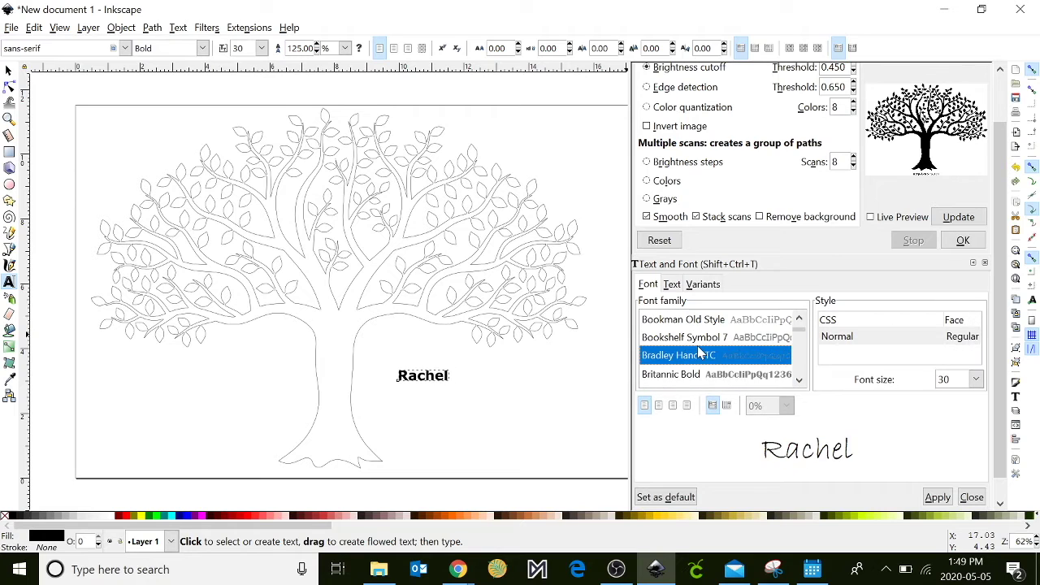
key(Down)
key(Down)
key(Down)
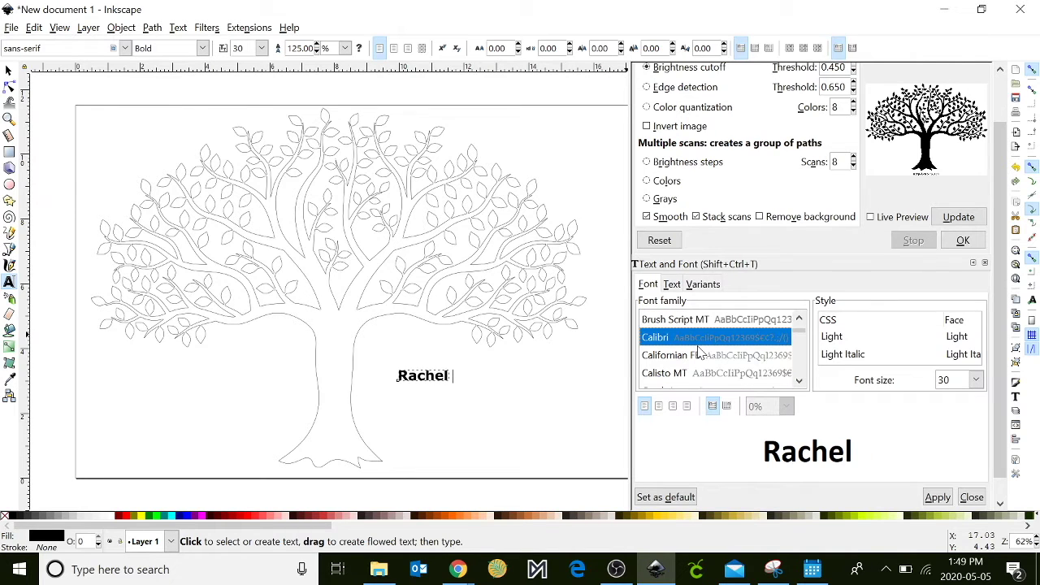
key(Down)
key(Down)
key(Down)
key(Down)
key(Down)
key(Down)
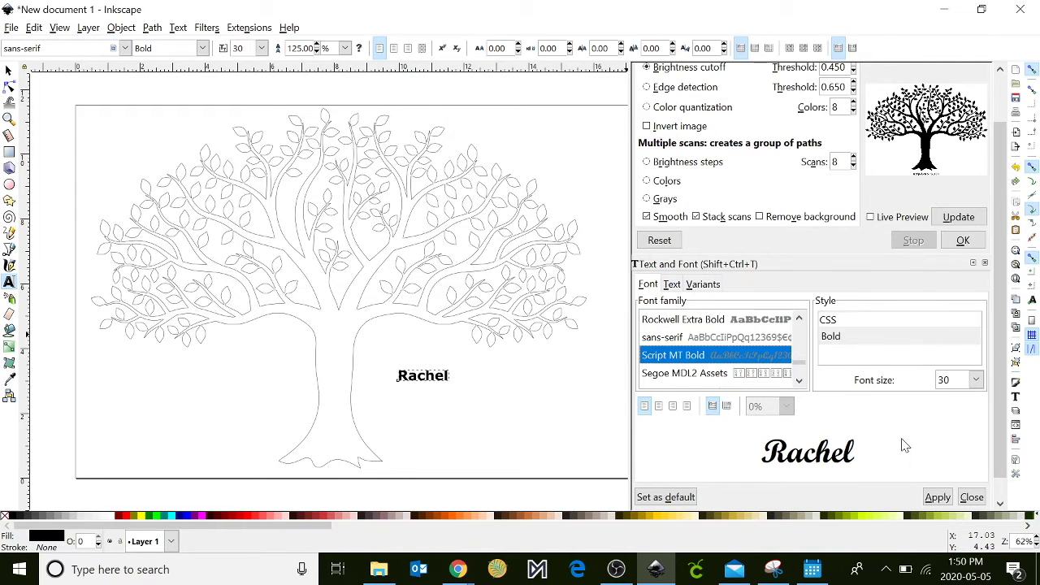
click(939, 498)
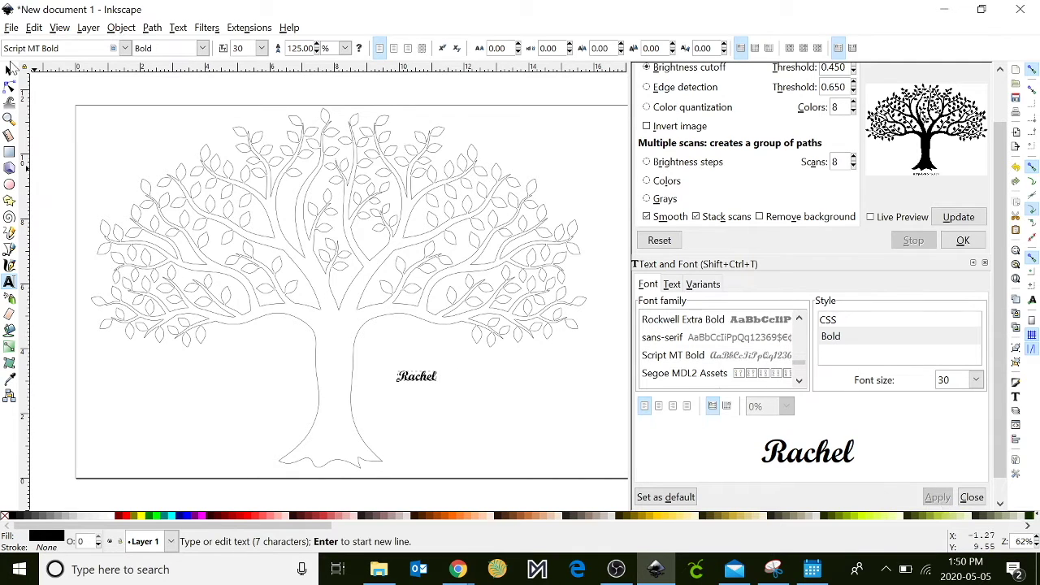
click(9, 69)
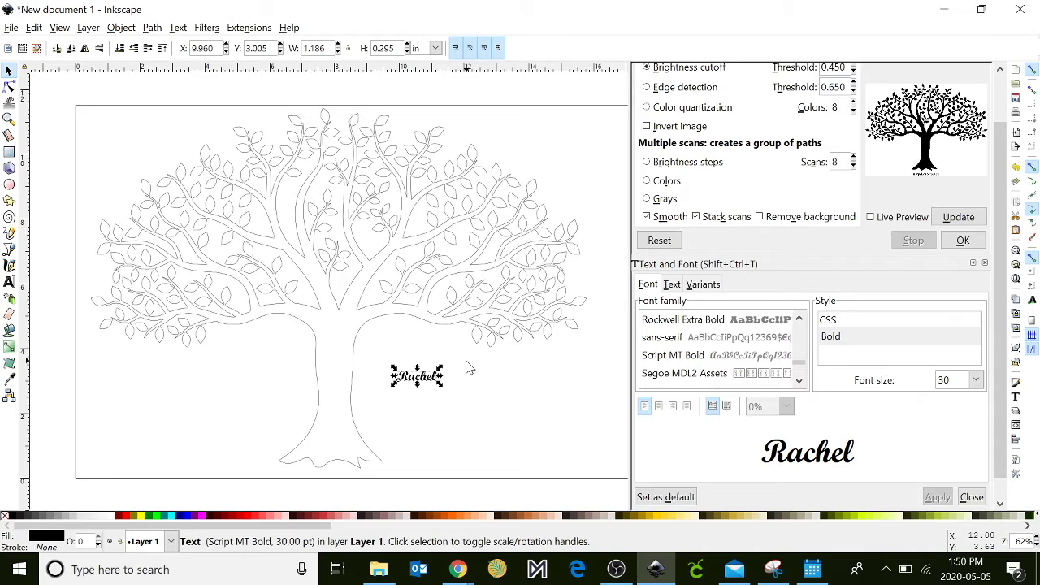
drag(439, 387, 467, 398)
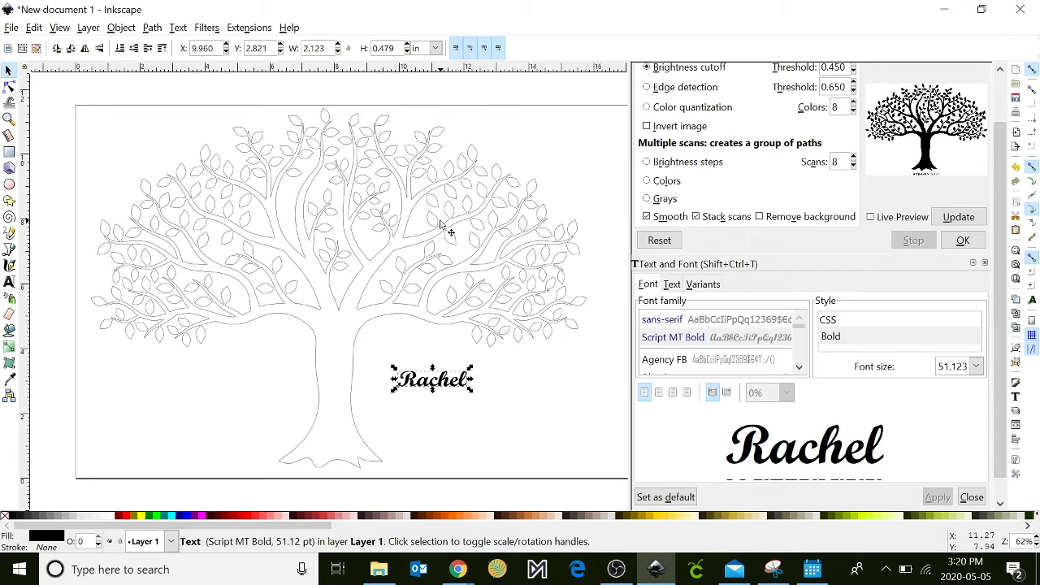
Step: Zoom in, nudge the name on the trunk, and adjust a node on the upper-right branch
key(plus)
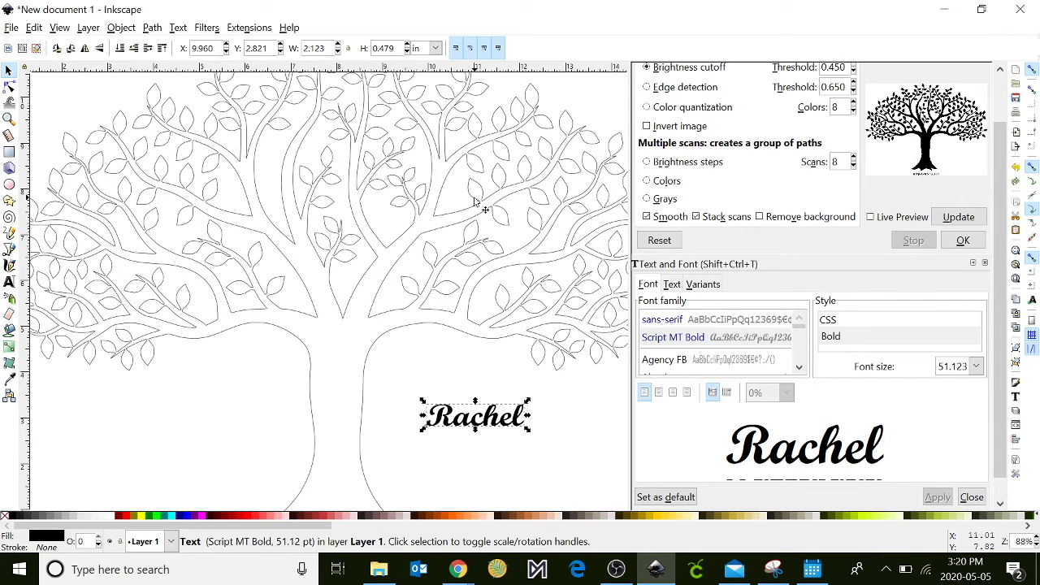
mouse_move(496, 423)
mouse_down()
mouse_move(520, 179)
mouse_move(504, 407)
mouse_move(513, 417)
mouse_up()
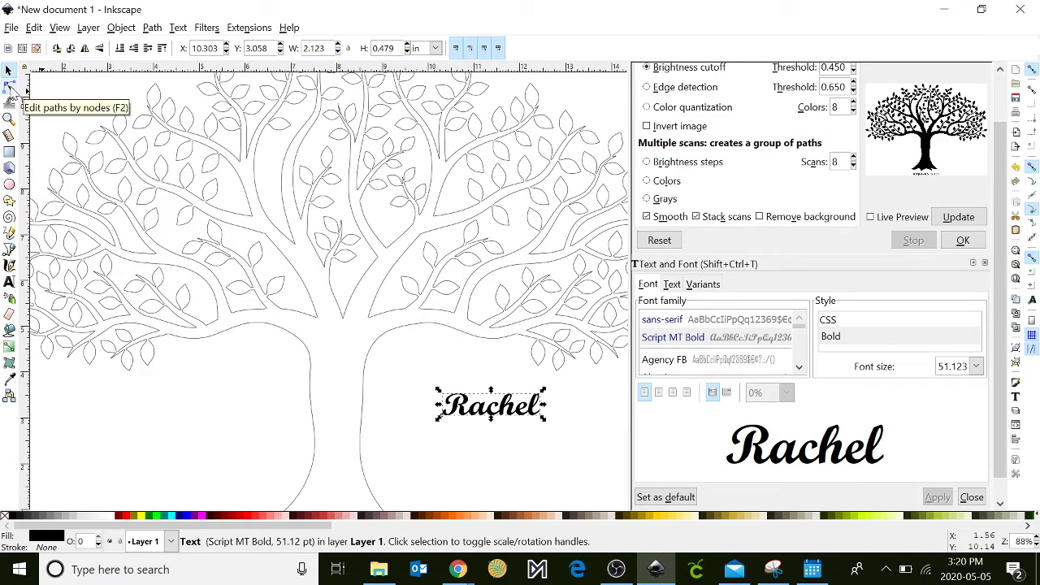
click(9, 87)
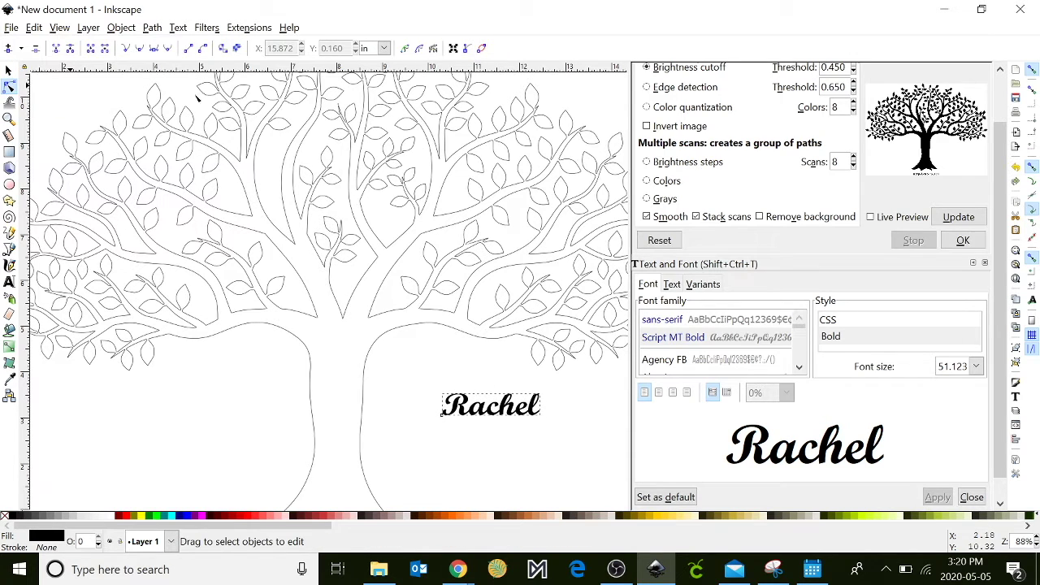
click(482, 197)
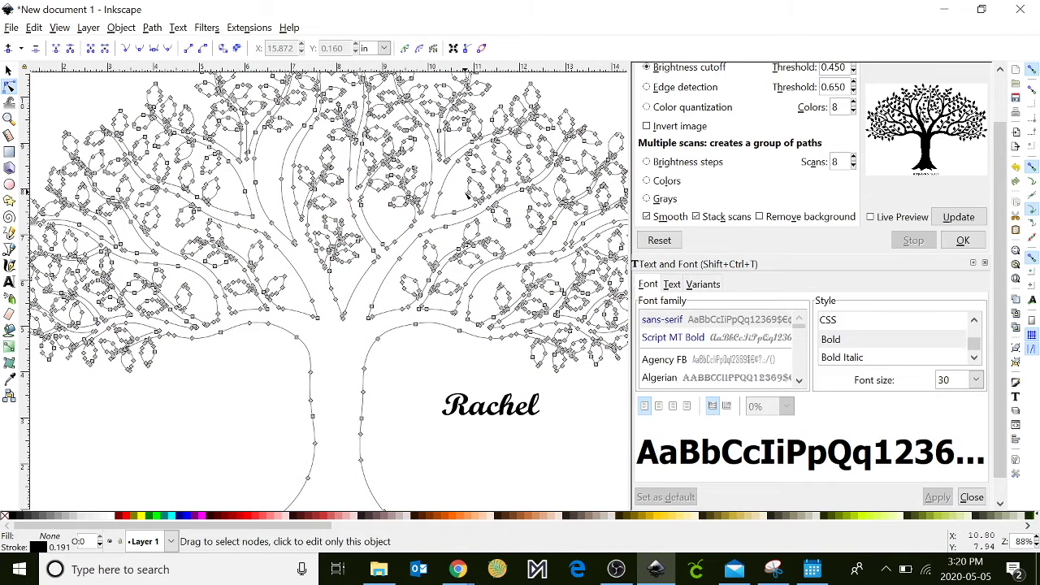
drag(466, 193, 463, 180)
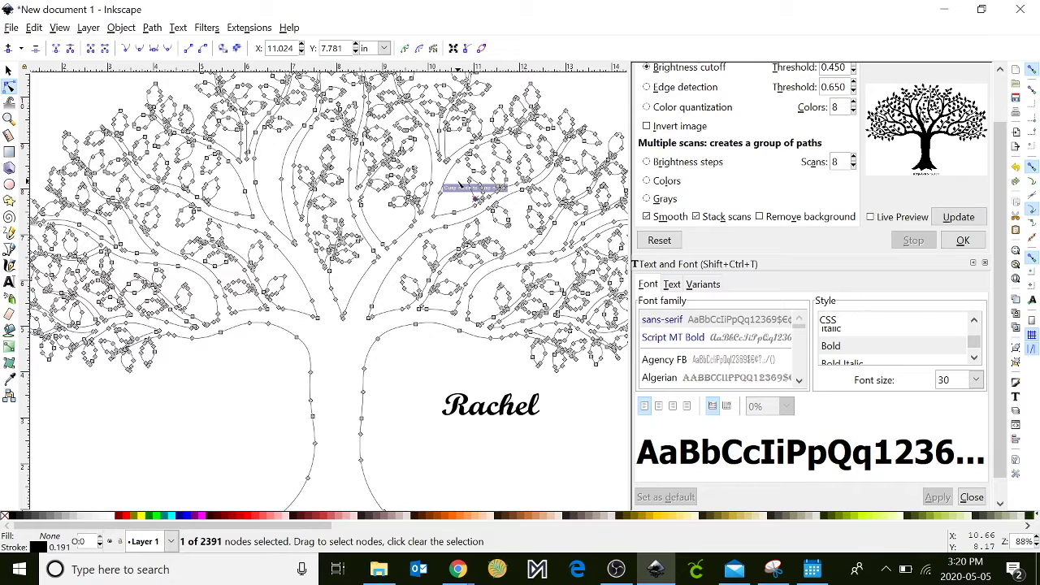
Step: Delete the leaf and leftover nodes so the upper-right branch forms a smooth curve
drag(460, 207, 490, 208)
key(Delete)
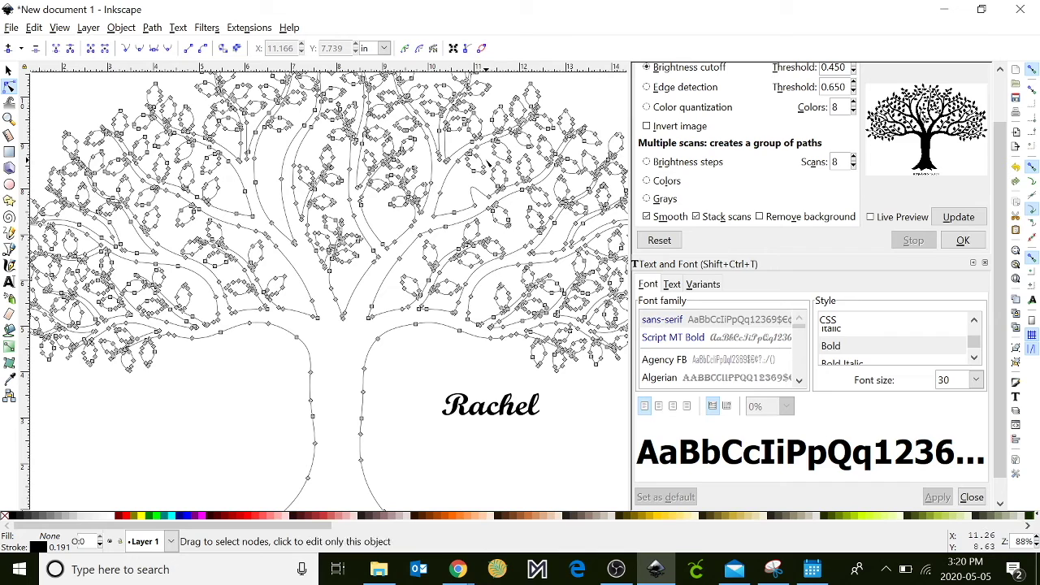
drag(490, 161, 512, 197)
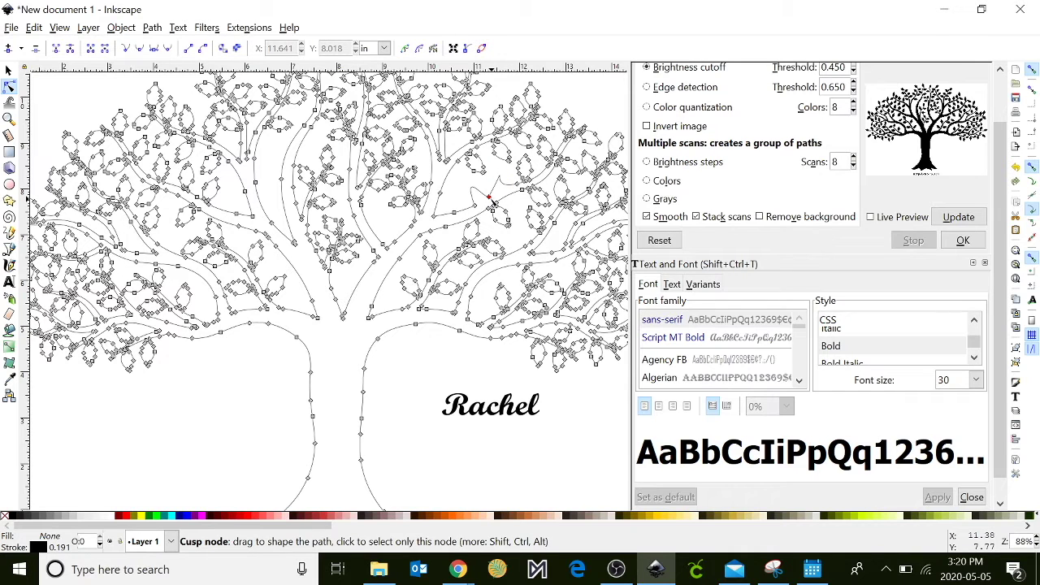
click(489, 198)
key(Delete)
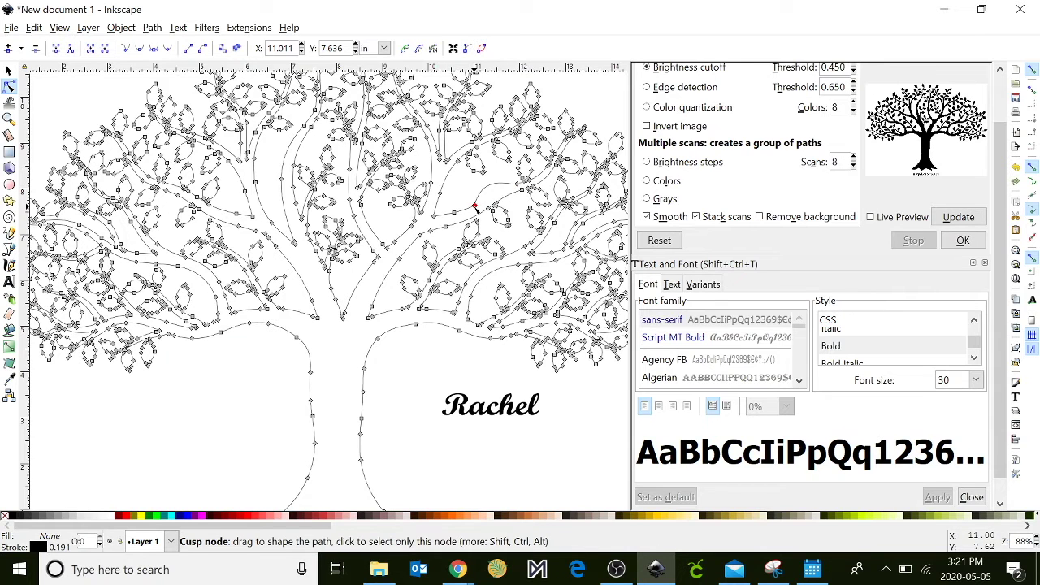
drag(475, 208, 475, 207)
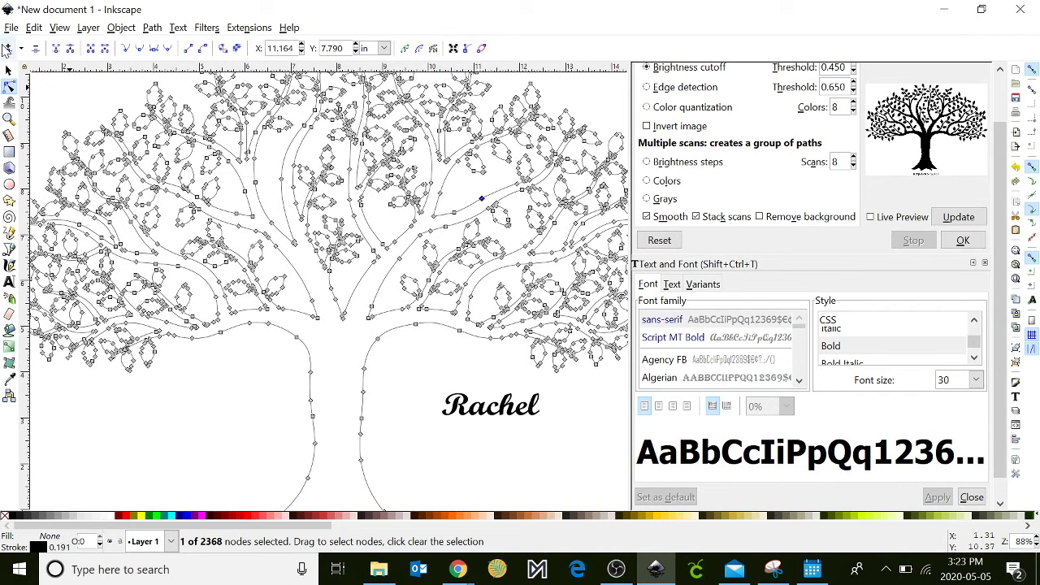
click(9, 70)
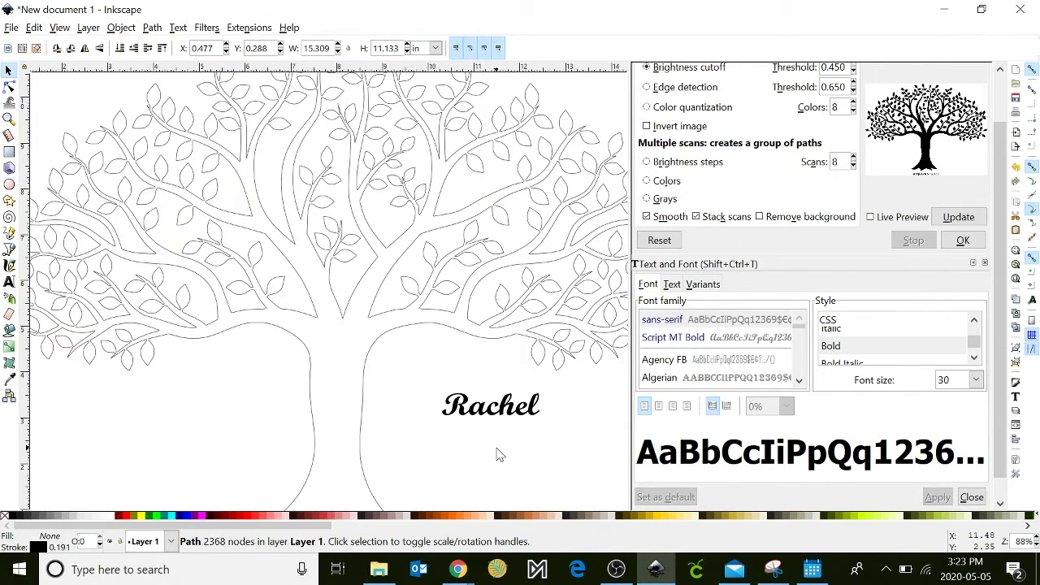
Step: Give the name text no fill and a flat black stroke, then move it into the canopy
click(493, 412)
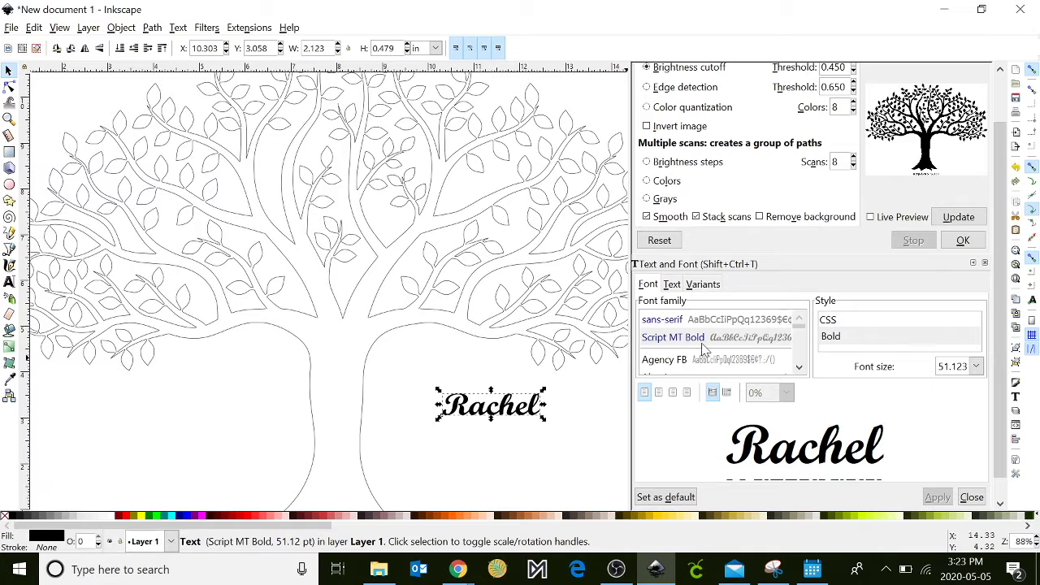
click(1016, 385)
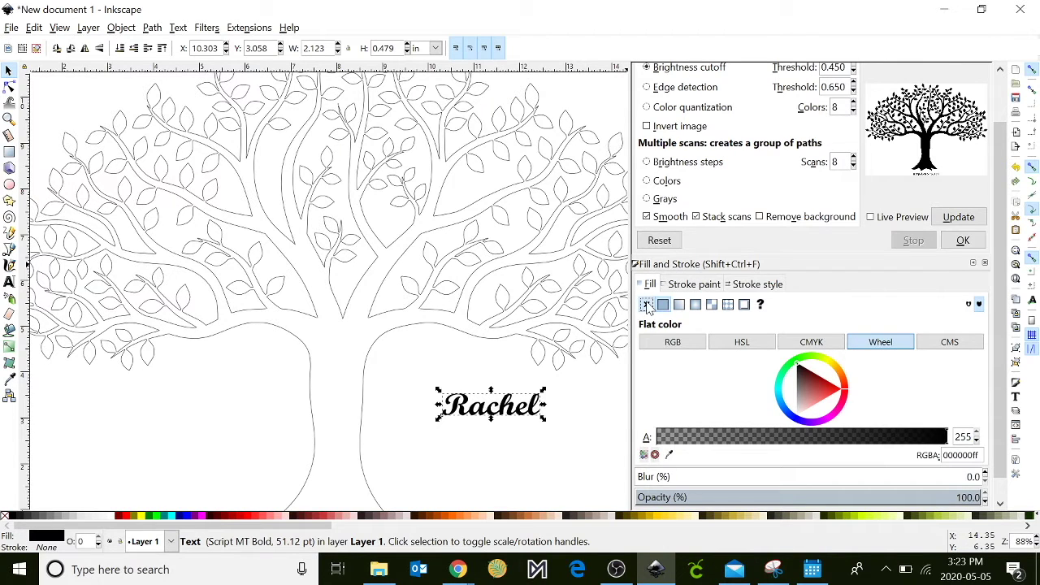
click(647, 305)
click(692, 285)
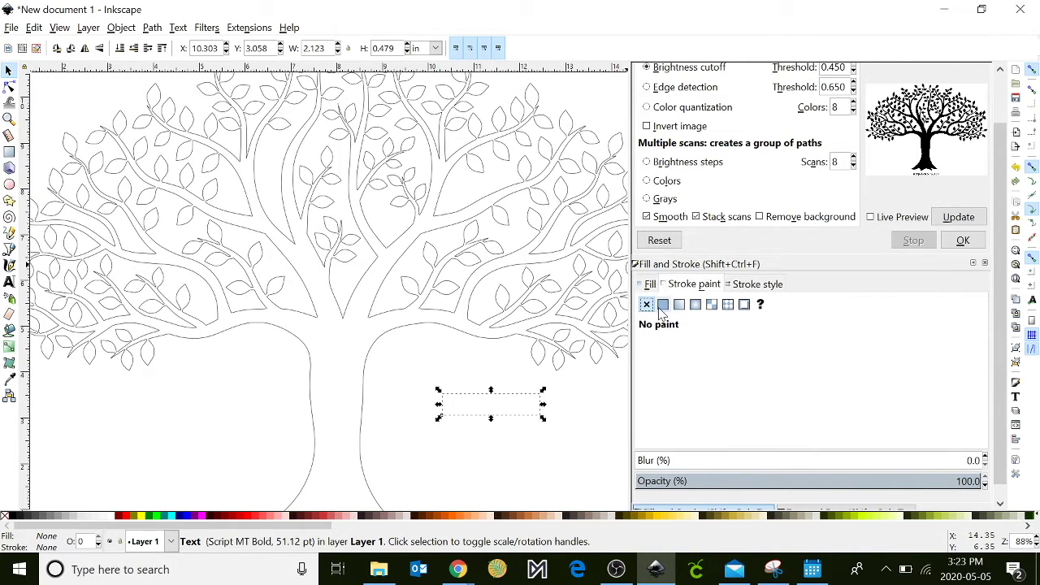
click(663, 304)
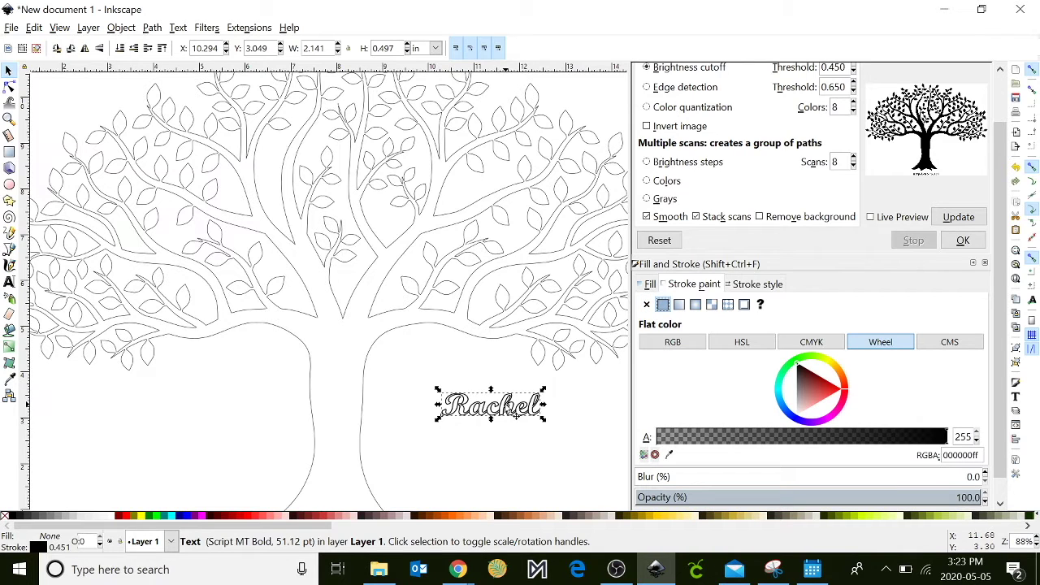
mouse_move(506, 407)
mouse_down()
mouse_move(519, 213)
mouse_move(510, 188)
mouse_move(530, 158)
mouse_up()
Step: Rotate the name about 26° to follow the upper-right branch and nudge it left and down
click(508, 186)
click(488, 191)
drag(488, 195, 480, 210)
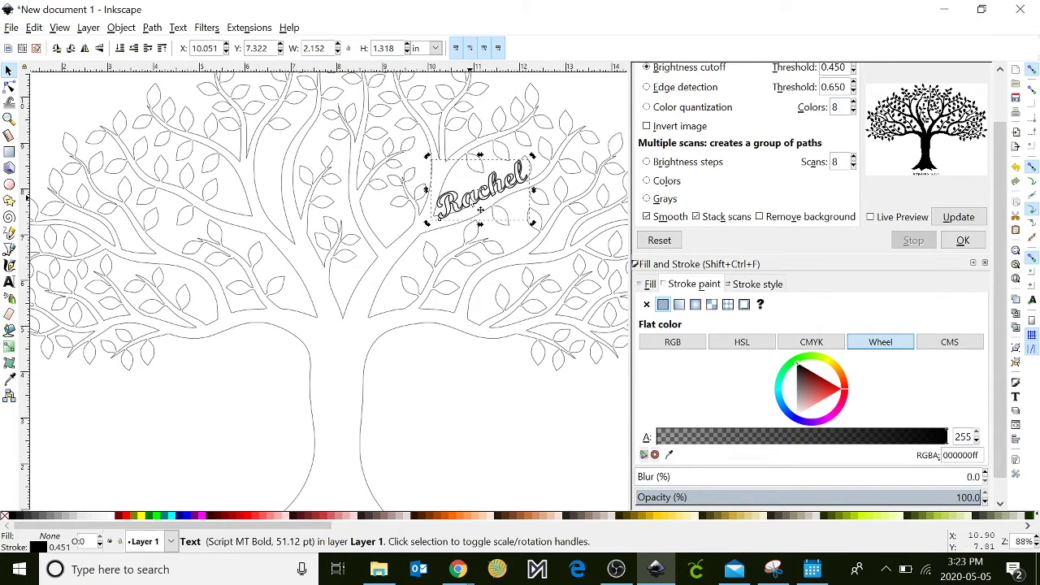
key(plus)
key(plus)
scroll(474, 205, right, 9)
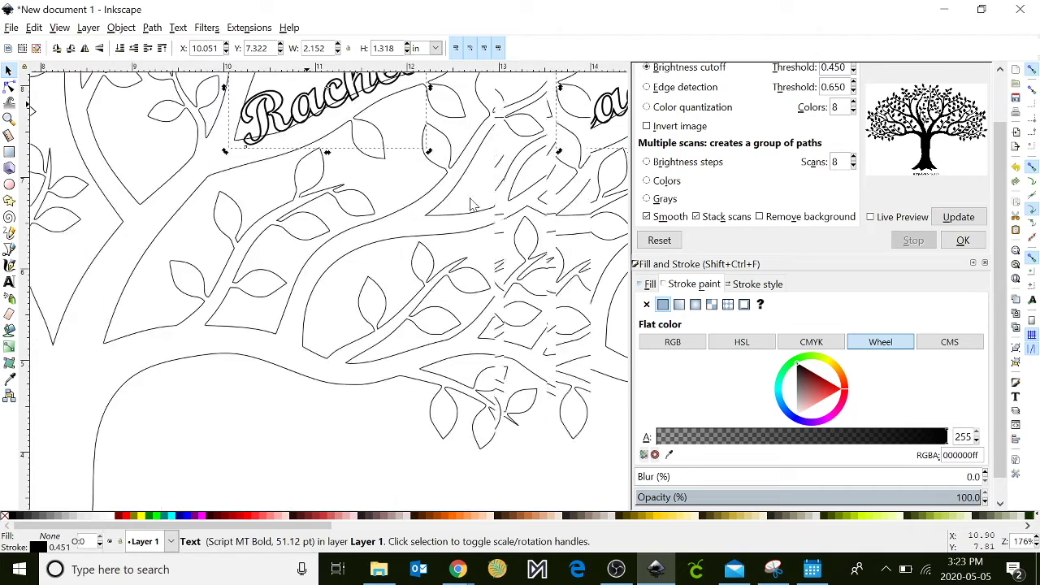
scroll(474, 205, up, 5)
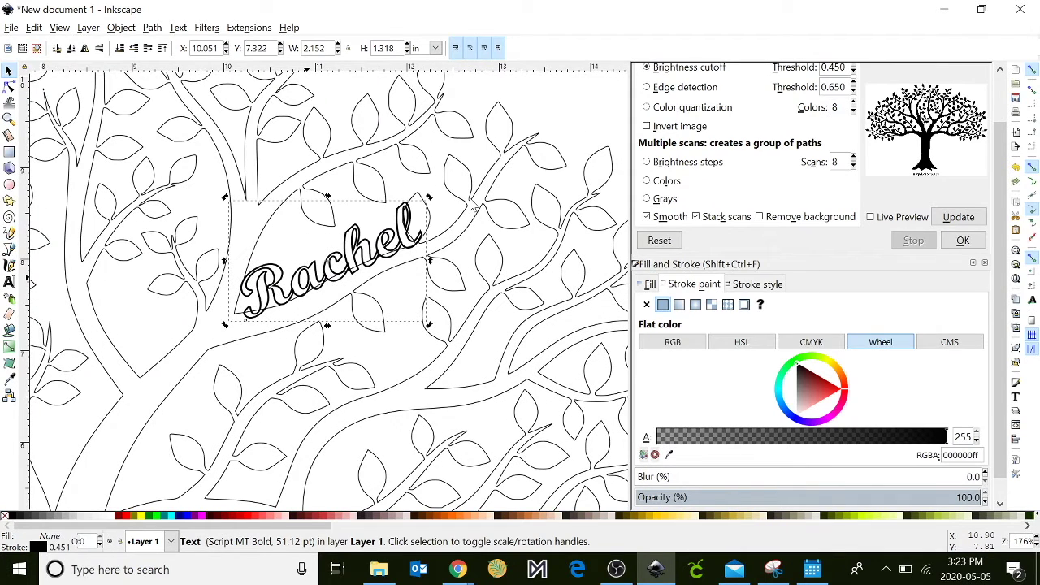
Step: Check the branch nodes, settle the name on the branch at X 10.193, Y 7.369 in, and select it with the tree
key(n)
click(474, 207)
drag(400, 187, 439, 253)
key(s)
drag(319, 276, 363, 260)
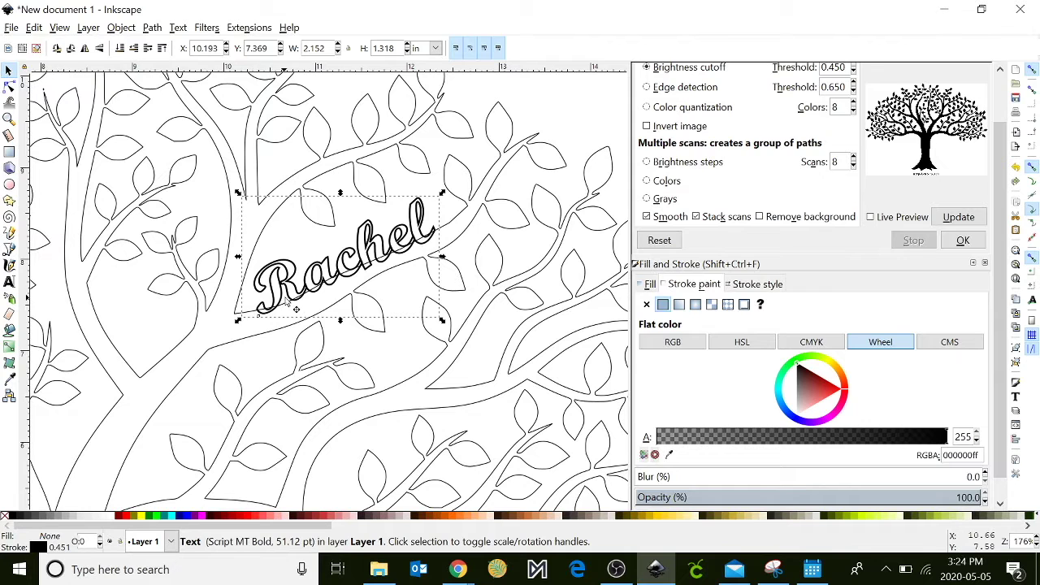
shift+click(492, 247)
Step: Union the name and tree into one 2535-node path and zoom in to check the joined lettering
key(minus)
key(minus)
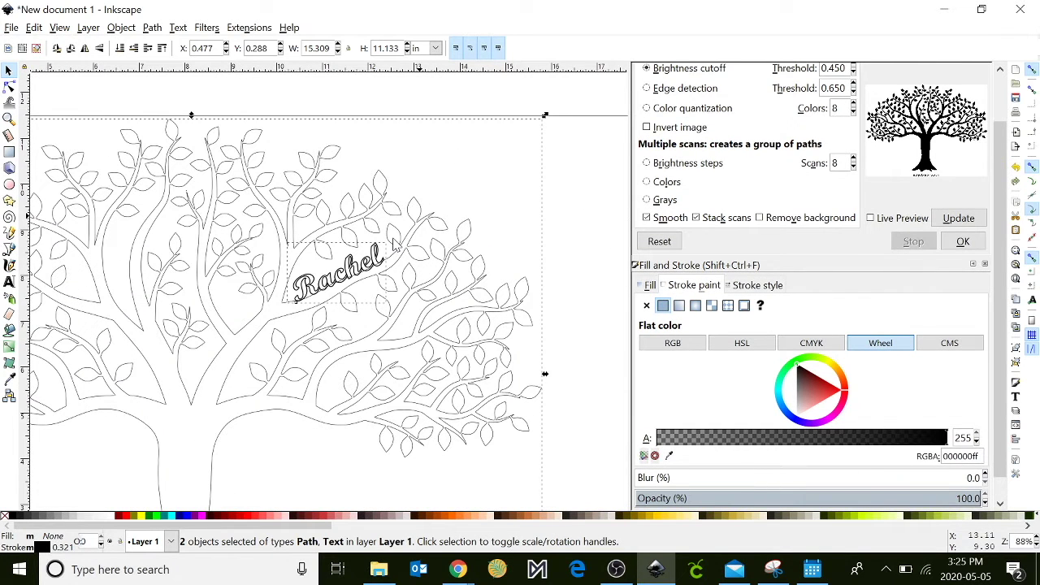
click(152, 28)
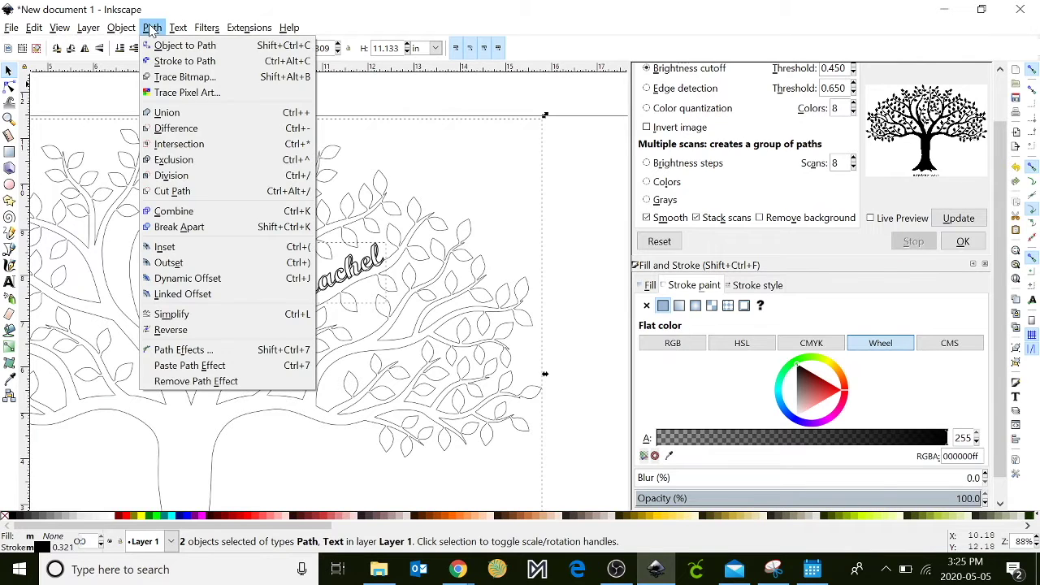
click(165, 112)
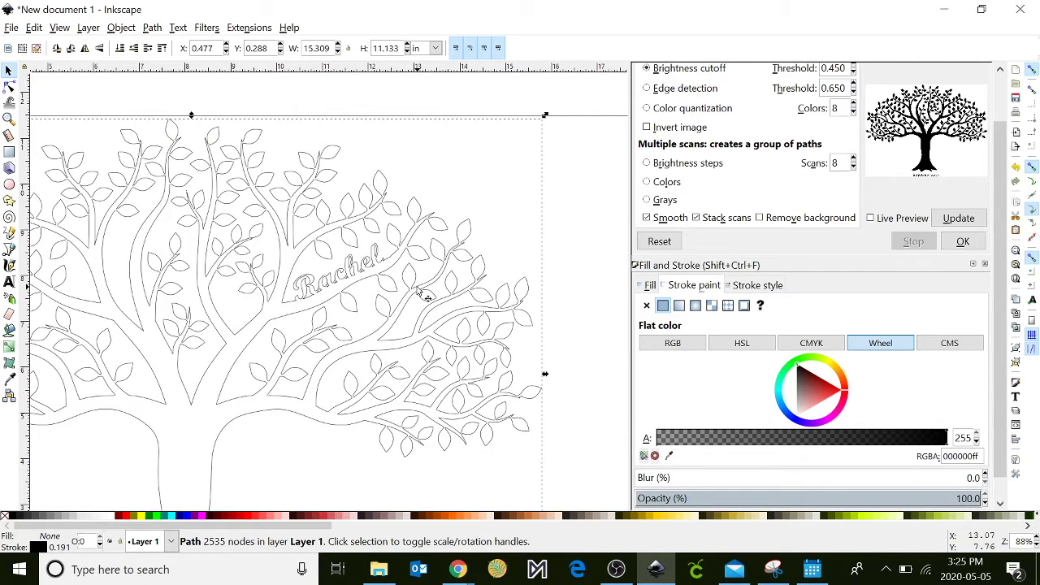
scroll(421, 295, up, 2)
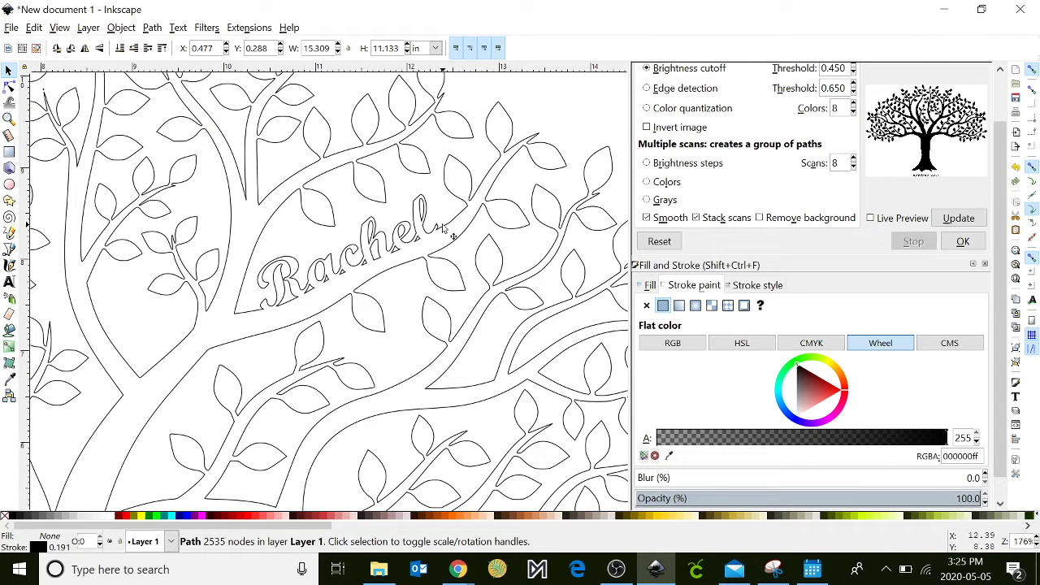
scroll(443, 230, down, 2)
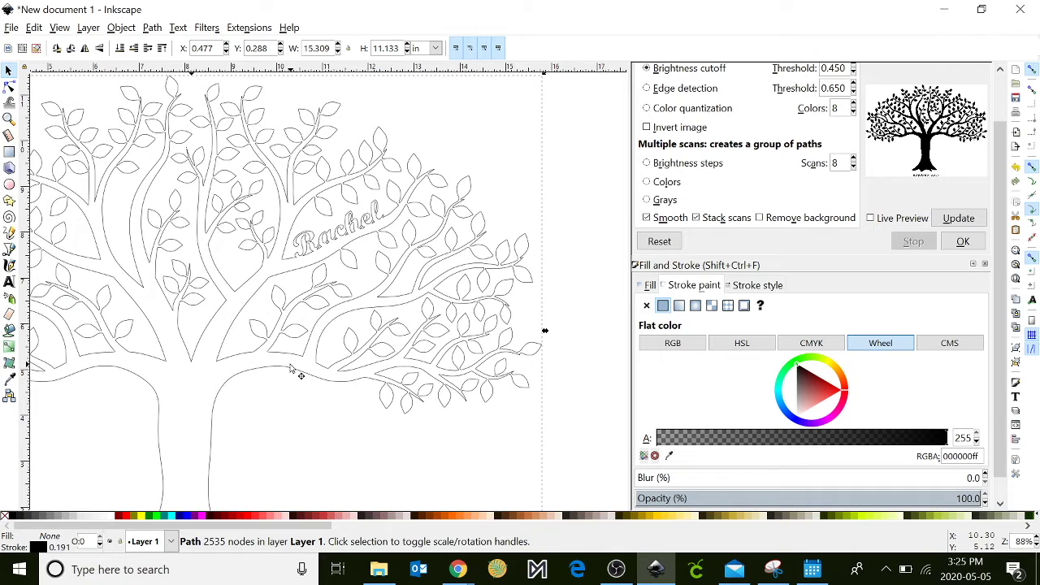
Step: Select the leaf's nodes on the lower-right branch and delete them
scroll(290, 368, down, 5)
scroll(290, 369, up, 10)
scroll(290, 368, down, 20)
scroll(291, 369, up, 15)
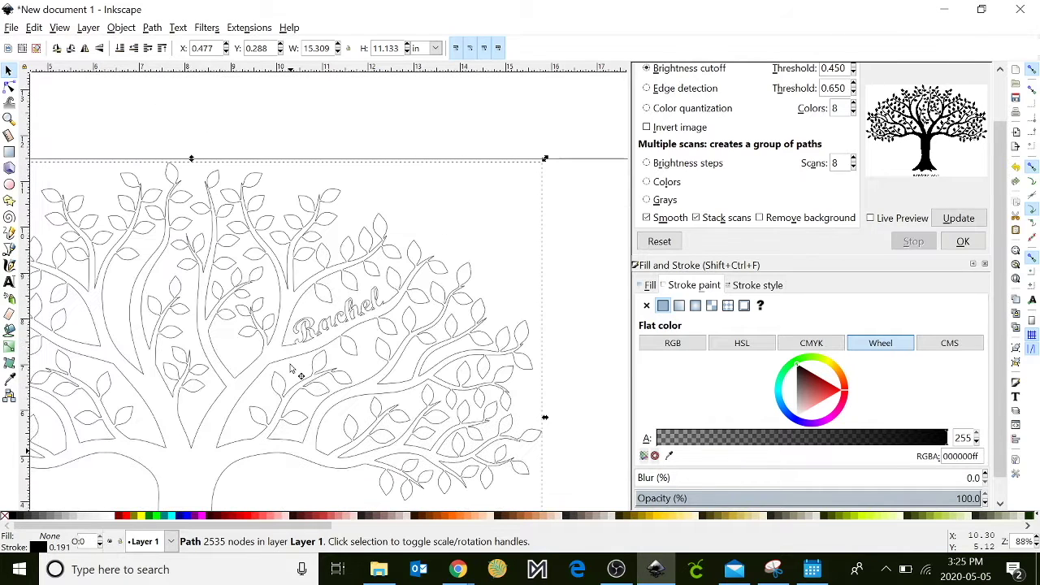
click(10, 88)
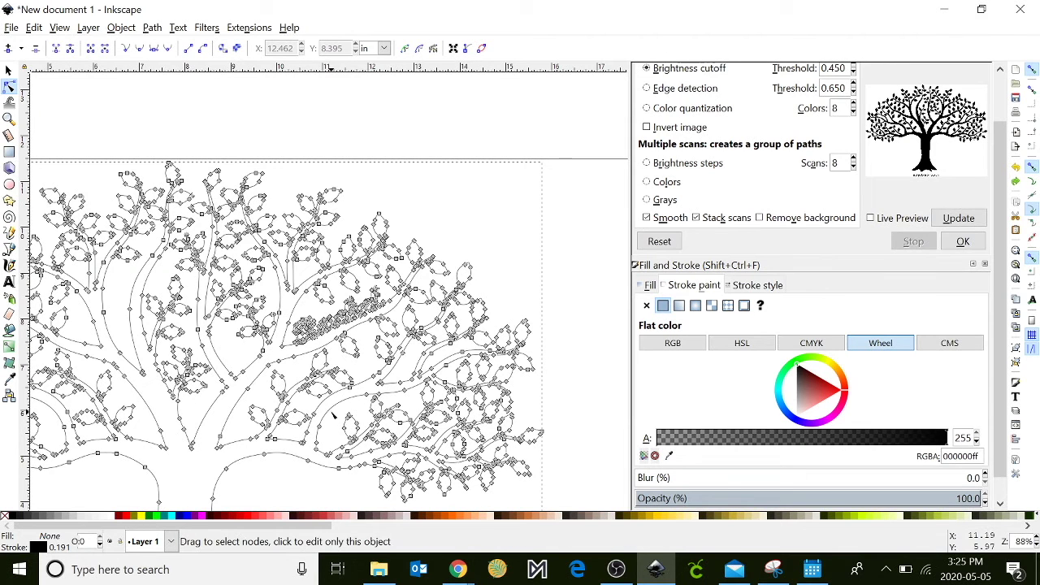
drag(332, 413, 401, 451)
click(401, 450)
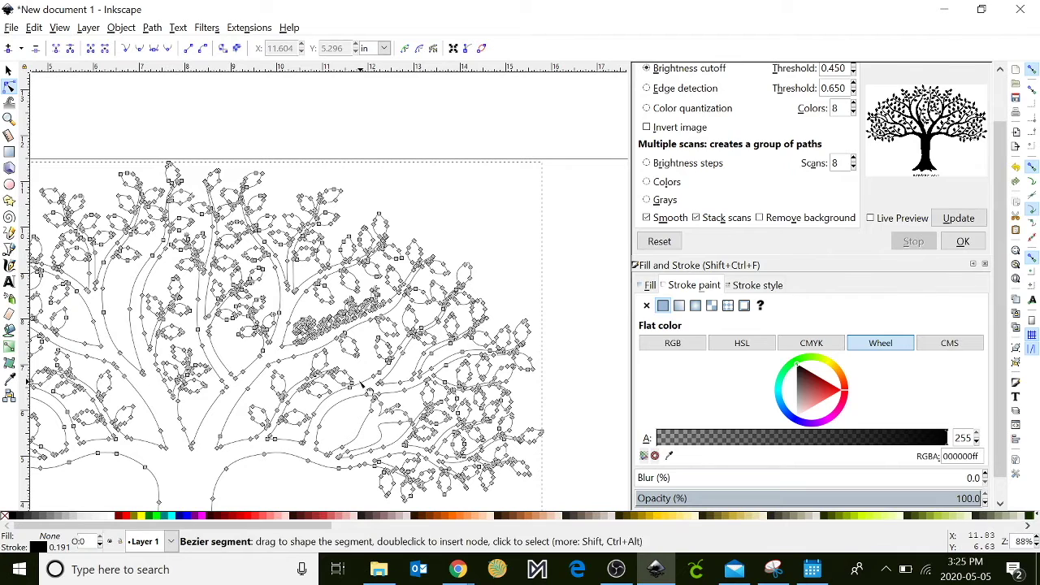
drag(356, 405, 414, 427)
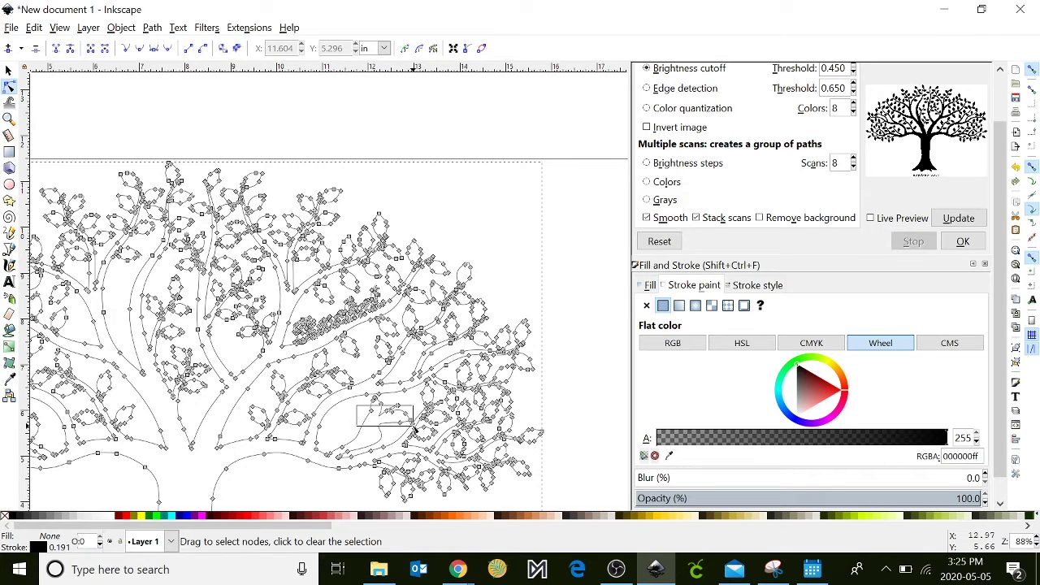
click(413, 428)
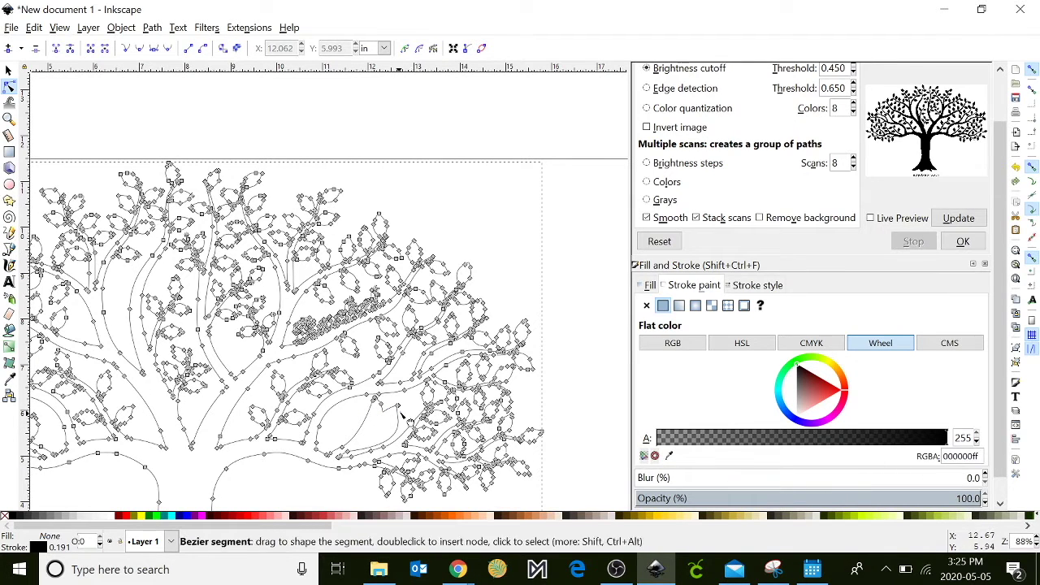
drag(410, 409, 373, 399)
key(Delete)
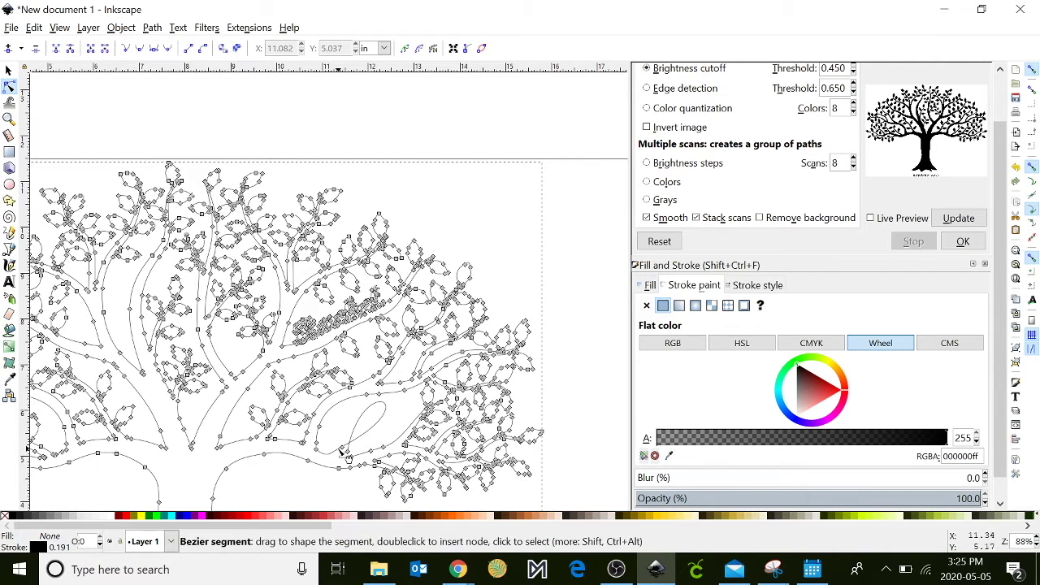
Step: Reshape the leftover branch edge into a smooth curve using a corner node and a new node, leaving 2471 nodes
mouse_move(340, 452)
mouse_down()
mouse_move(365, 451)
mouse_move(328, 463)
mouse_up()
click(370, 451)
click(316, 449)
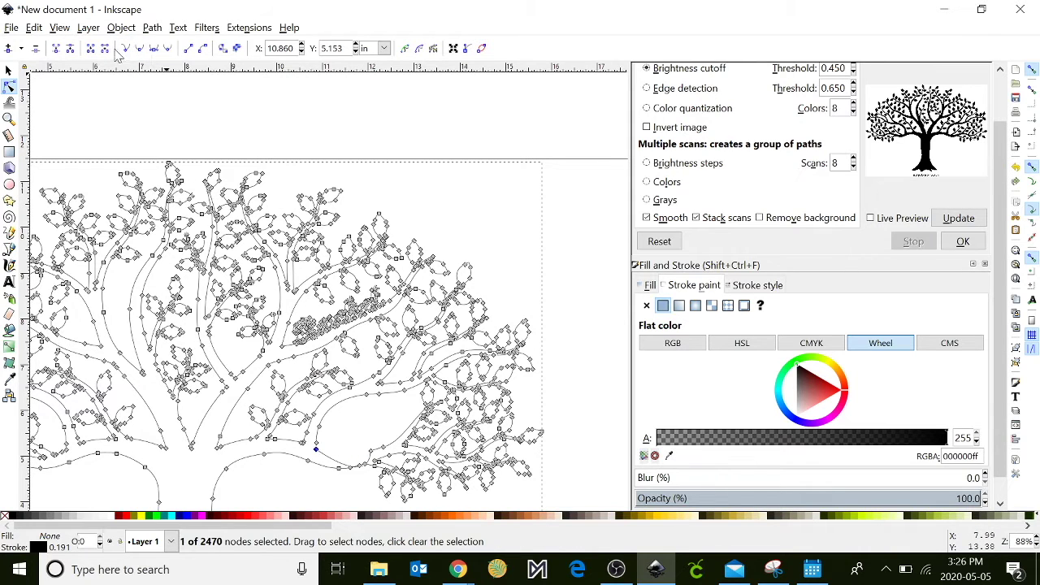
click(127, 49)
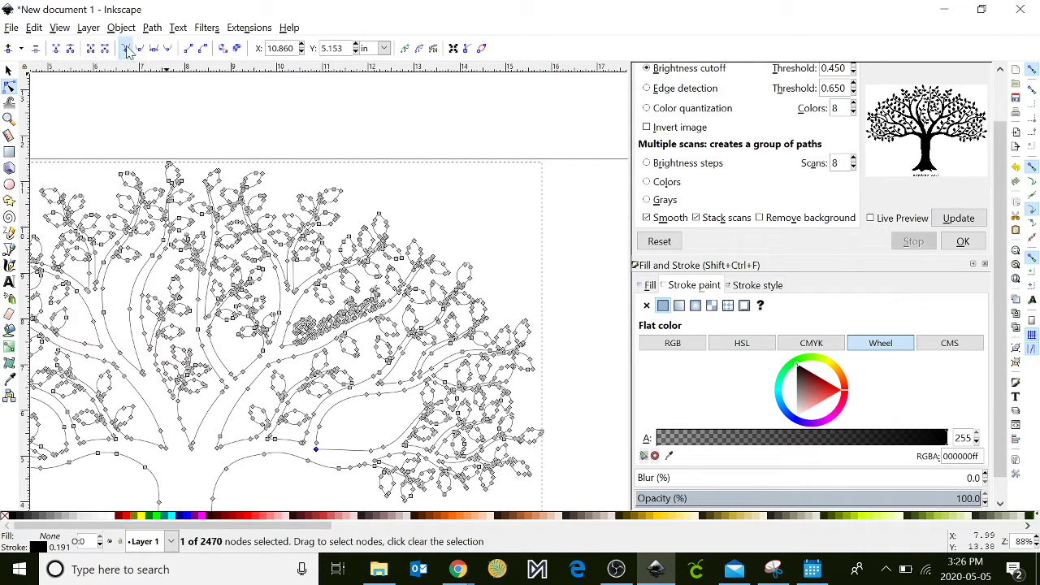
double_click(344, 451)
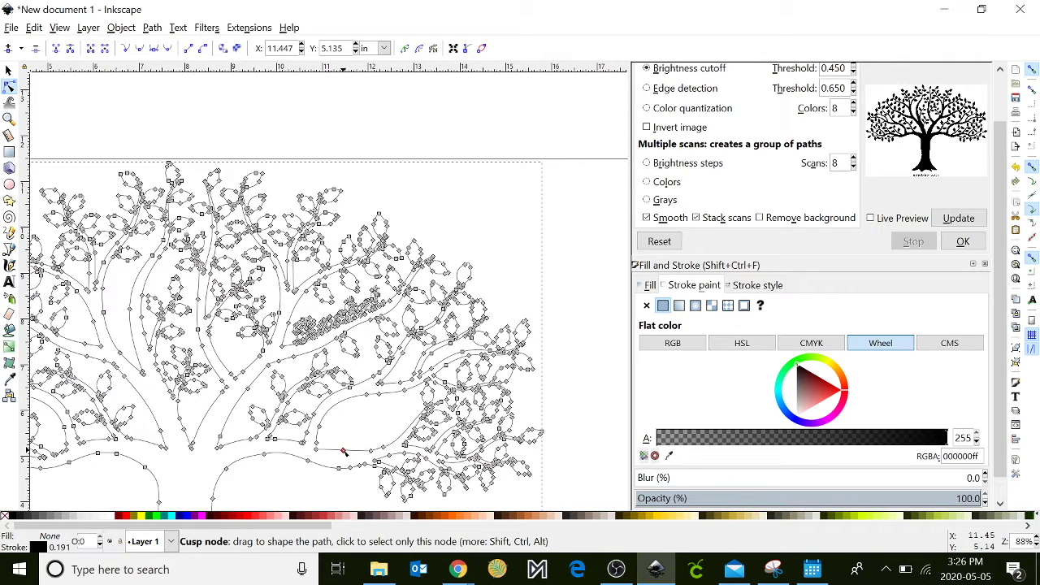
drag(343, 452, 341, 460)
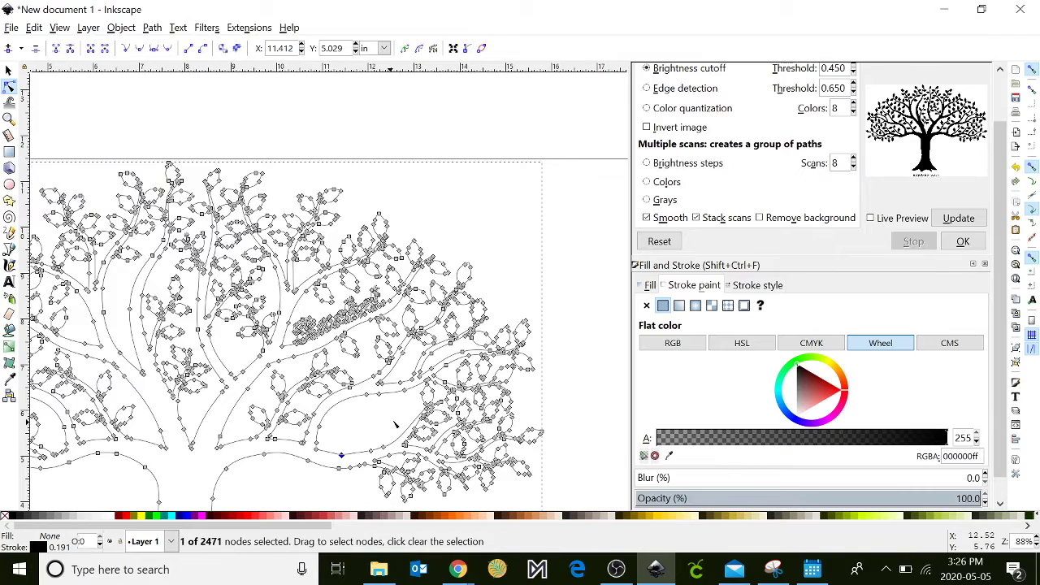
scroll(552, 406, down, 10)
scroll(552, 406, up, 8)
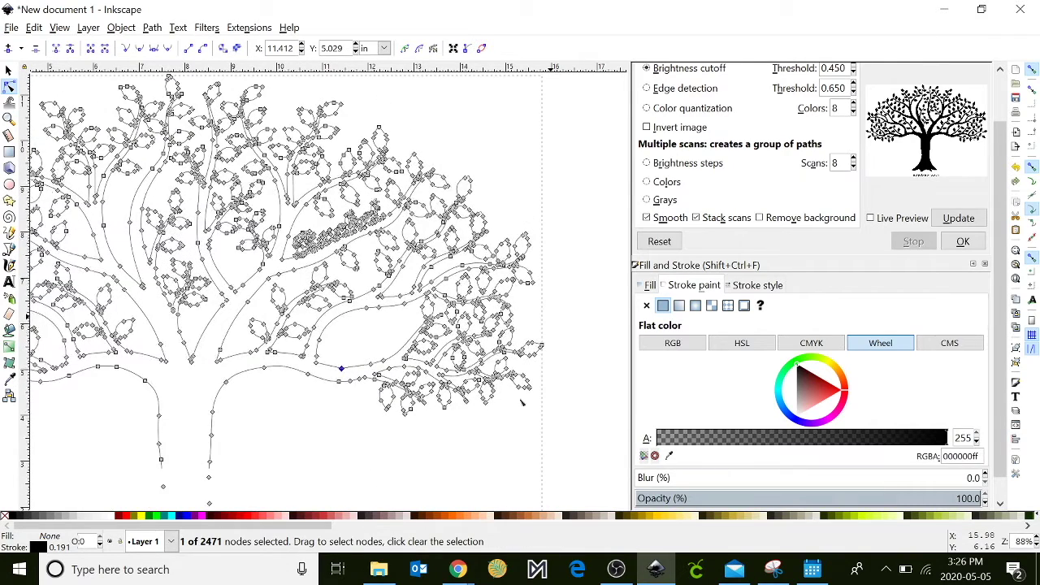
Step: Type the second name as new text beside the trunk and set it to Brush Script MT Italic
click(9, 282)
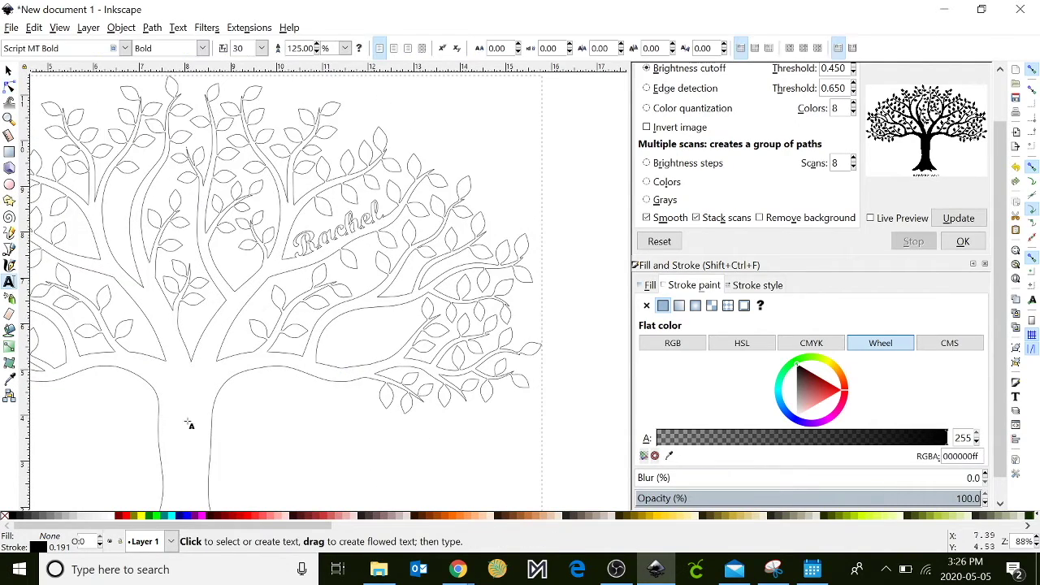
click(260, 459)
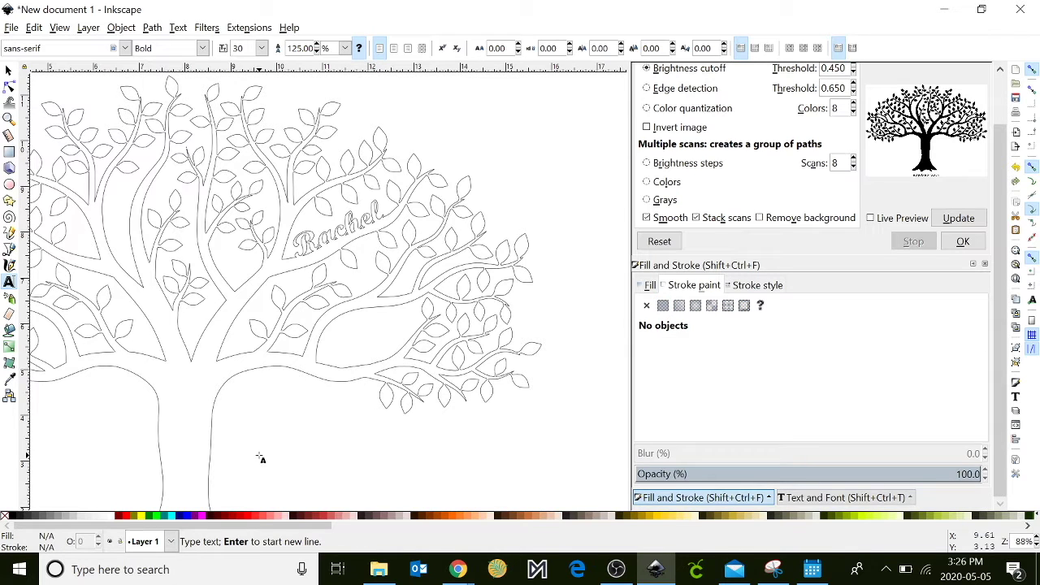
text(Mark)
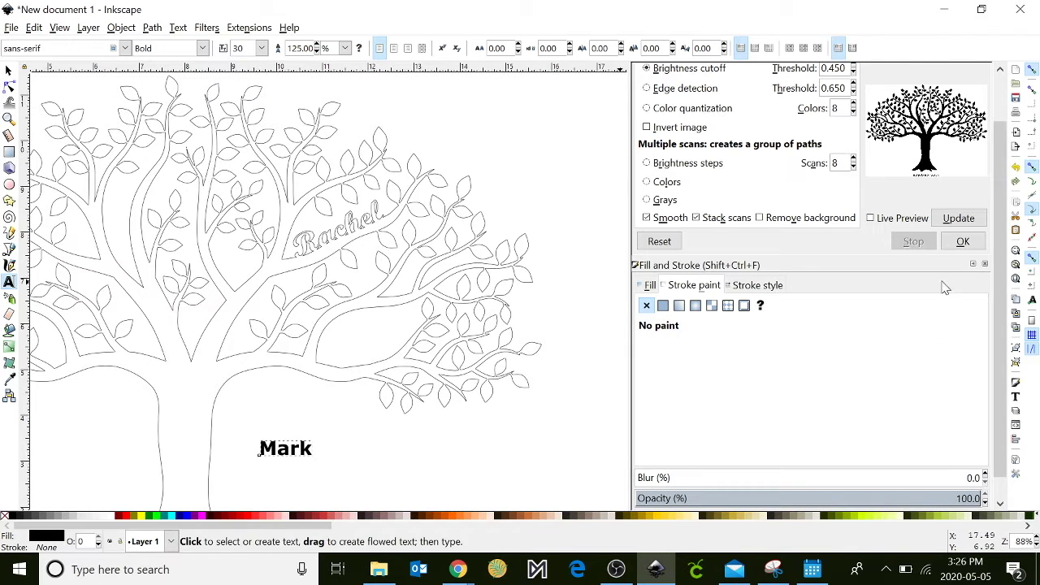
scroll(876, 432, up, 2)
scroll(876, 431, down, 1)
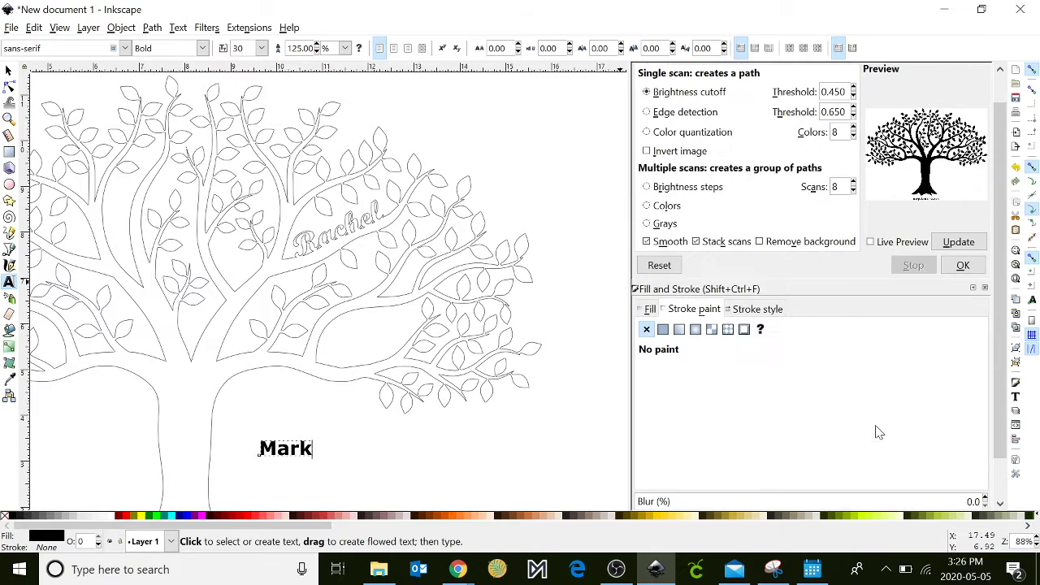
click(1016, 396)
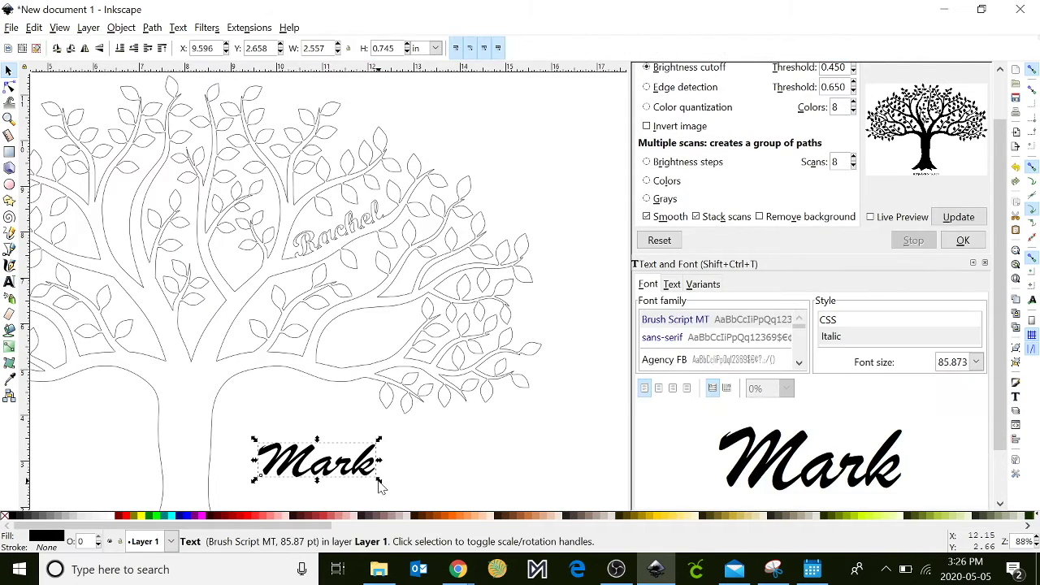
Step: Scale the name to 72.38 pt and tilt it to follow the cleared lower-right branch
drag(381, 486, 373, 357)
click(373, 352)
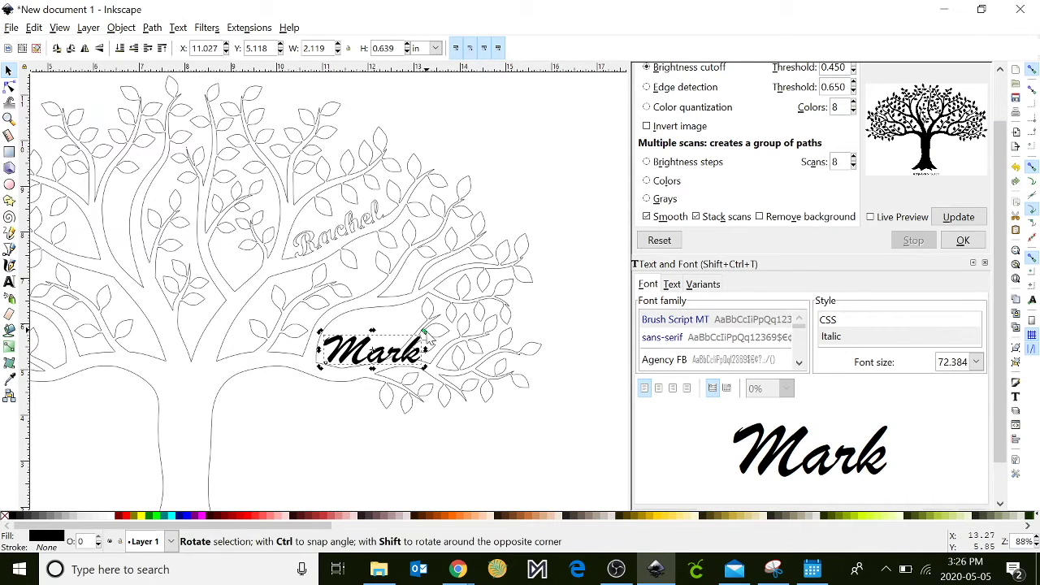
drag(425, 334, 388, 355)
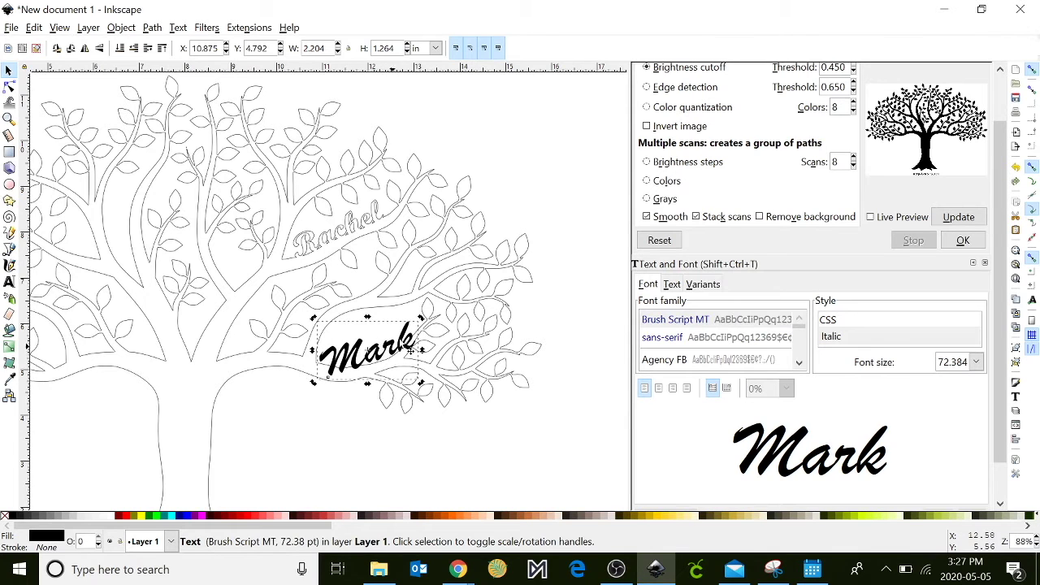
click(1017, 382)
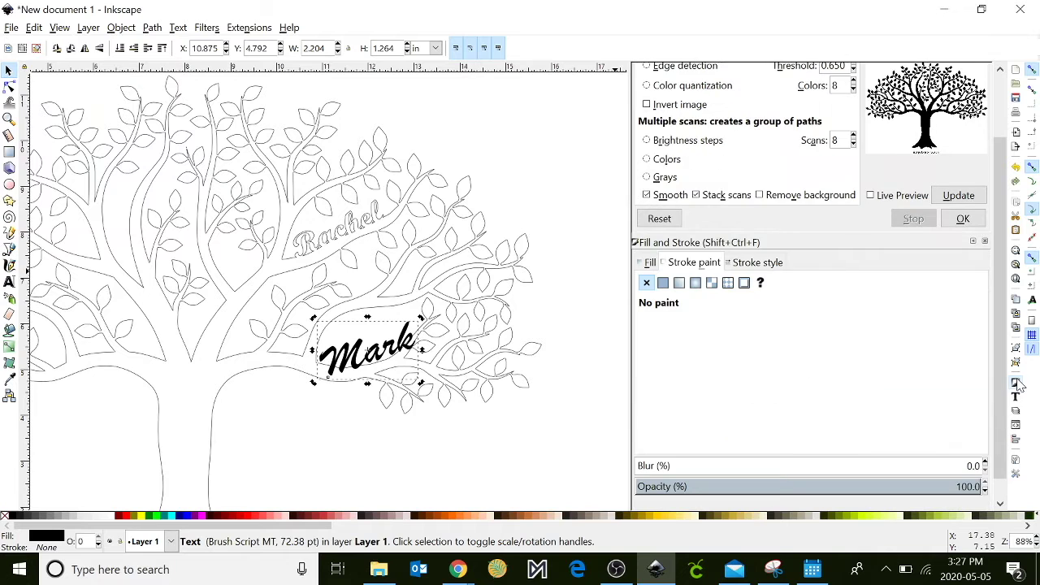
Step: Give the second name no fill and a flat black 0.638 stroke, matching the first name
click(650, 263)
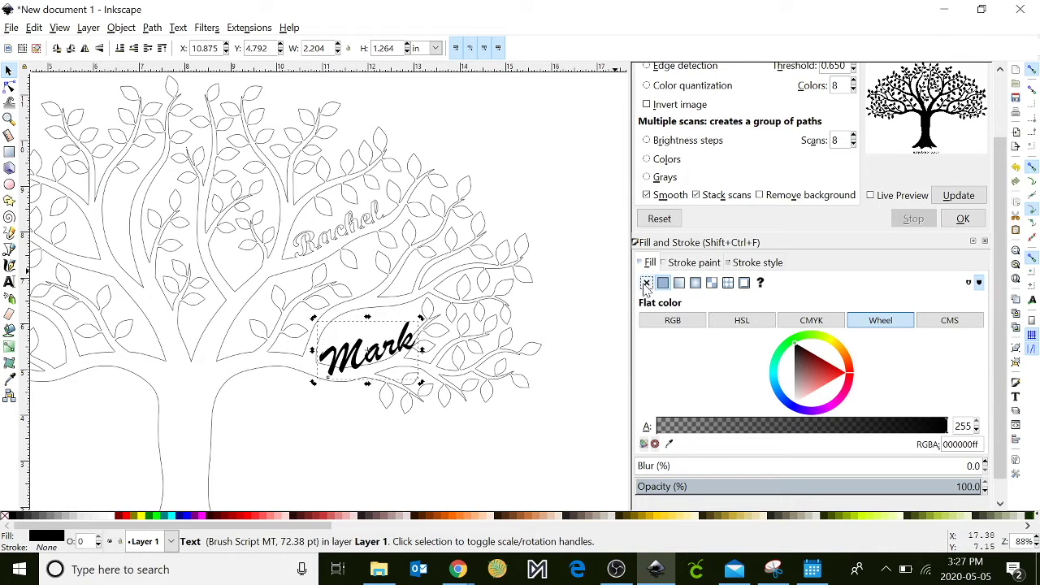
click(647, 283)
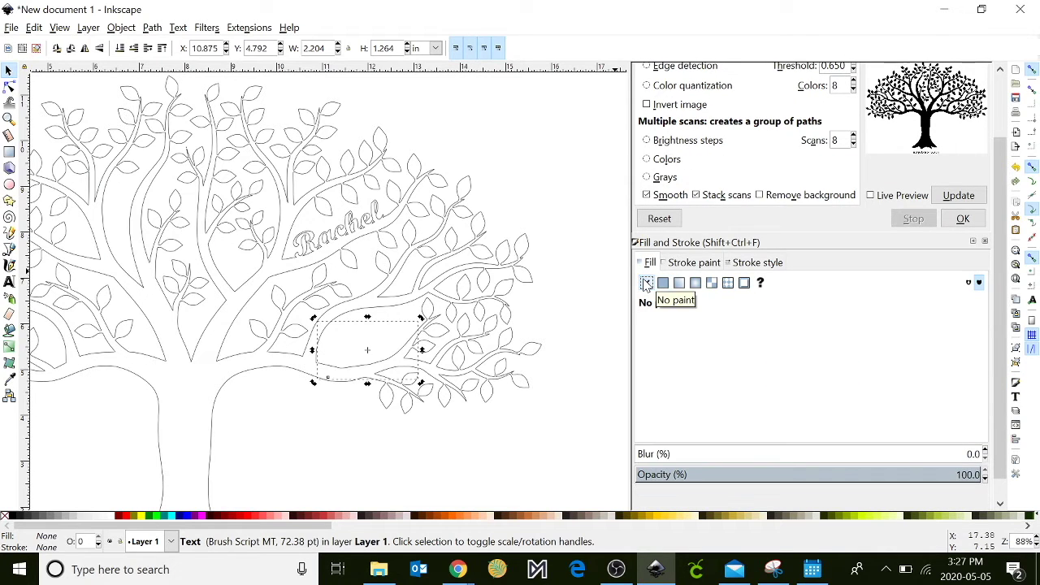
click(687, 261)
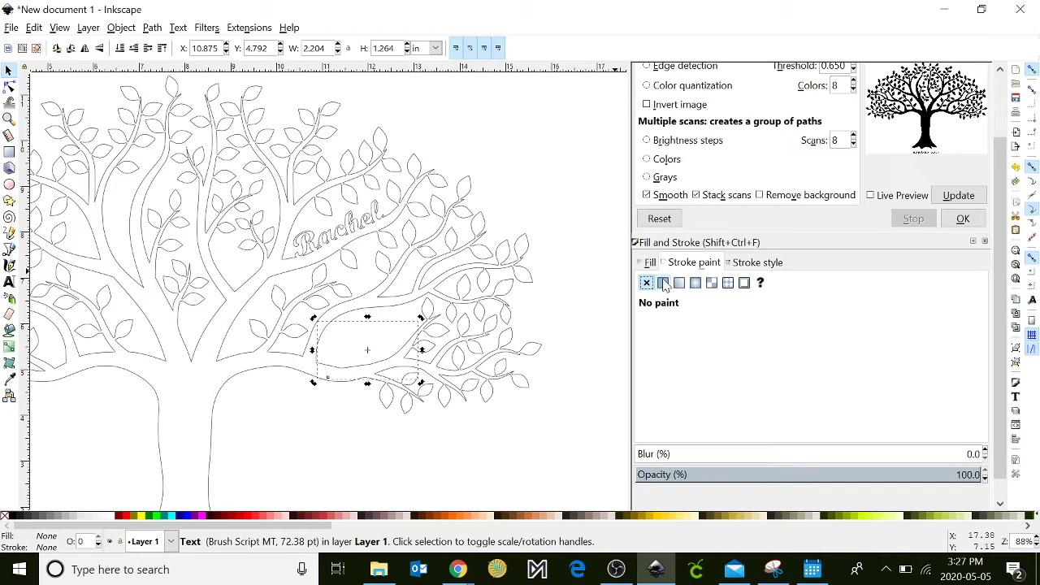
click(663, 282)
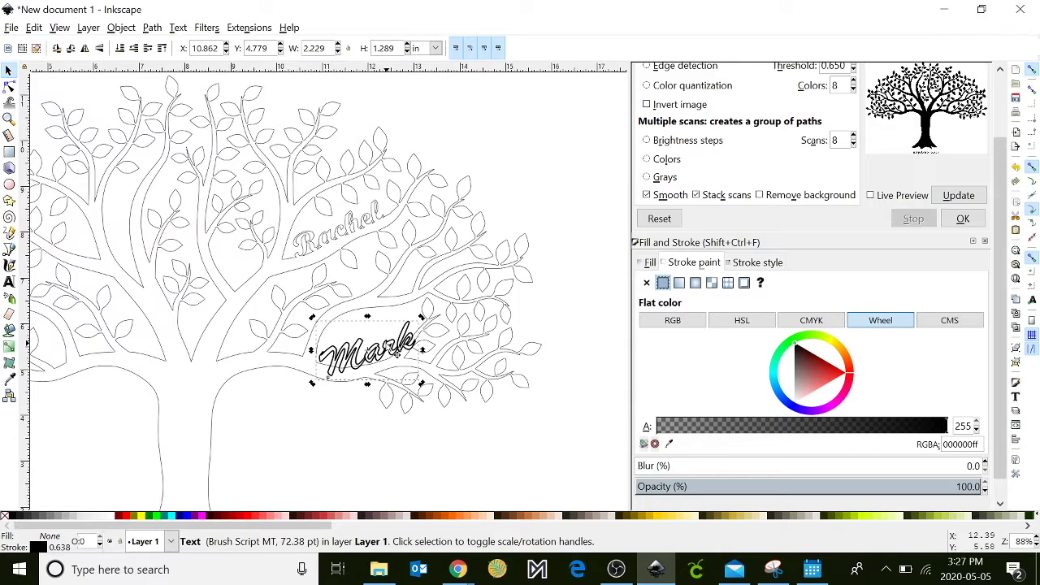
key(plus)
key(plus)
Step: Adjust a node on the second name's last letter, then select it with the tree and zoom out
scroll(471, 431, down, 3)
key(n)
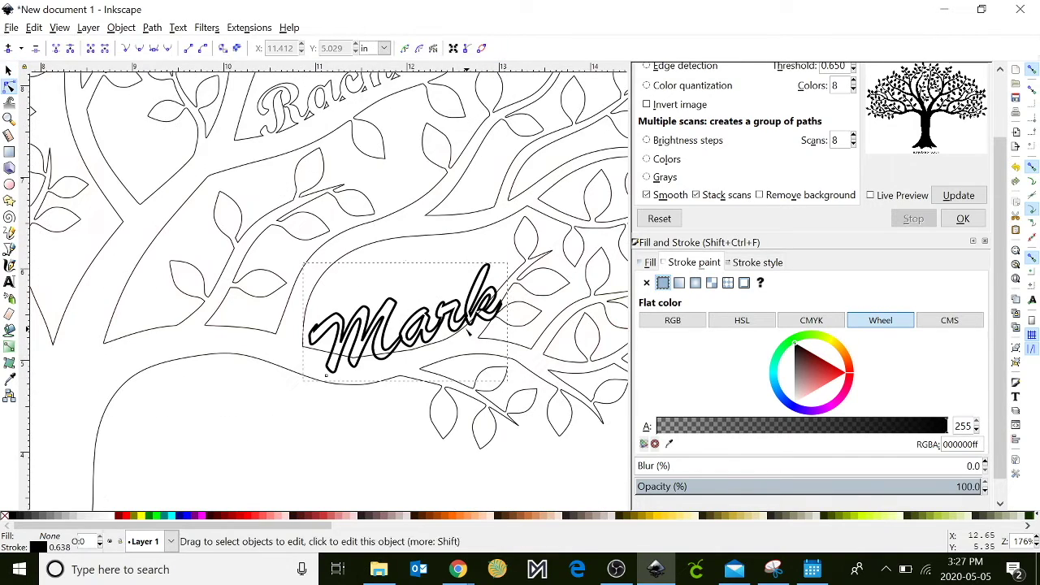
click(426, 358)
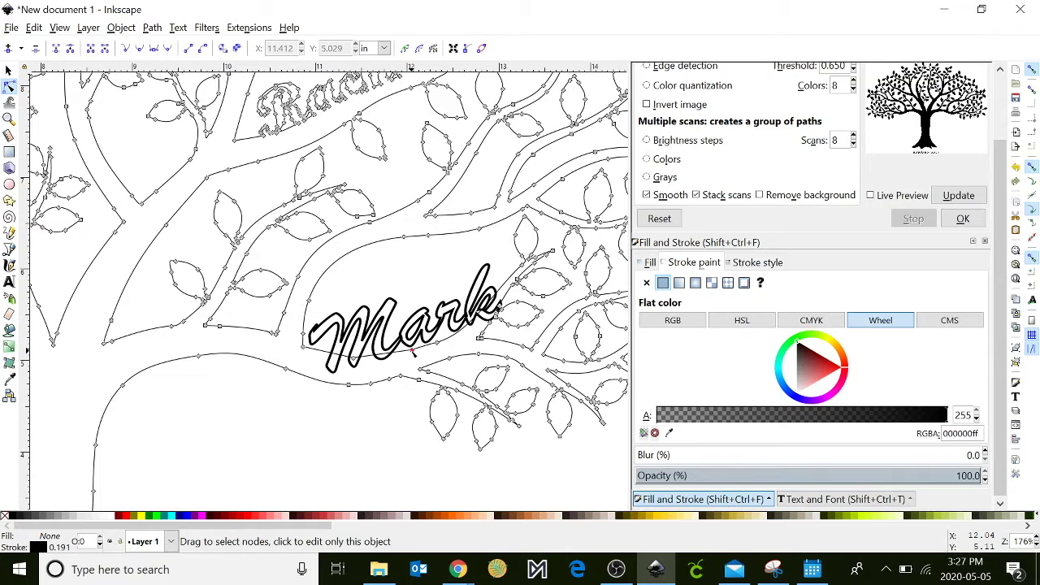
click(413, 345)
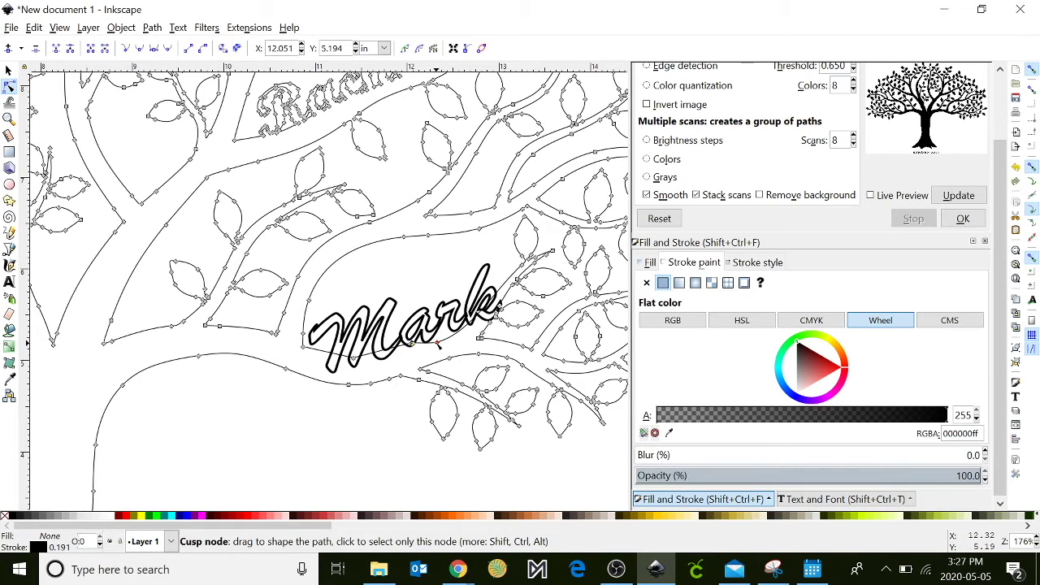
key(s)
key(minus)
key(minus)
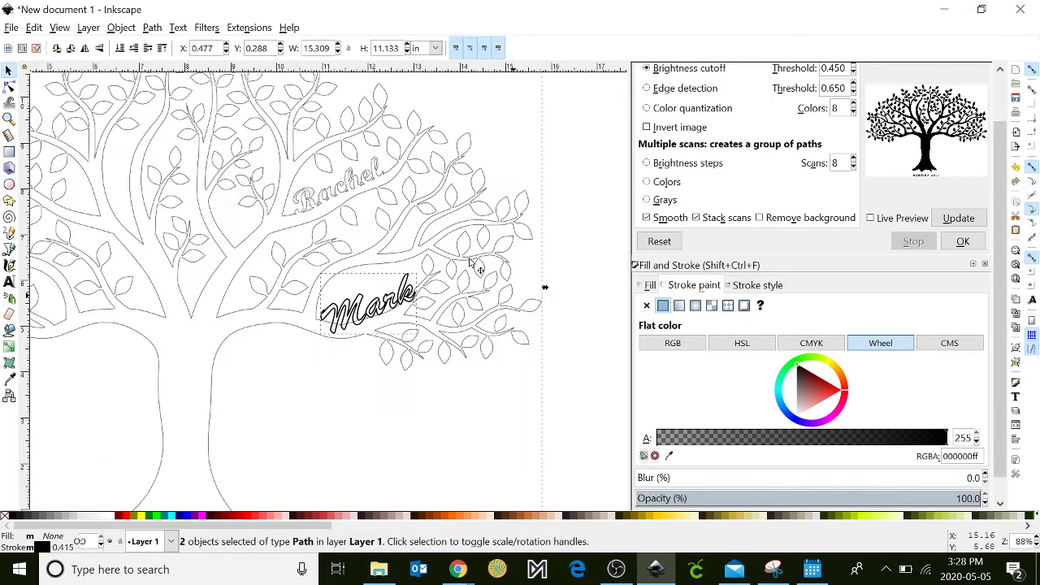
Step: Union the second name with the tree outline into a single 2357-node path
click(152, 27)
click(152, 27)
click(121, 27)
mouse_move(154, 33)
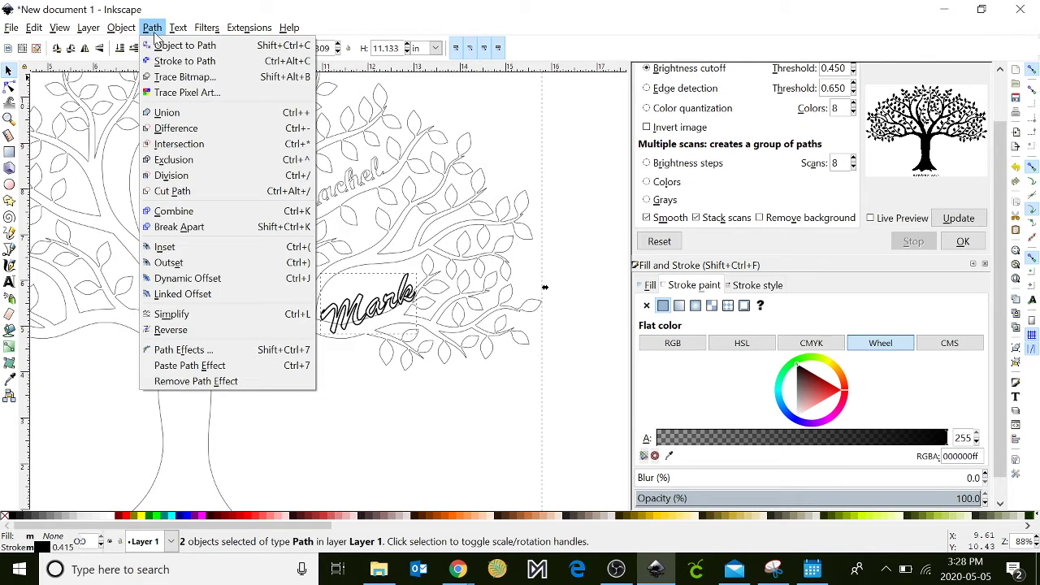
click(165, 112)
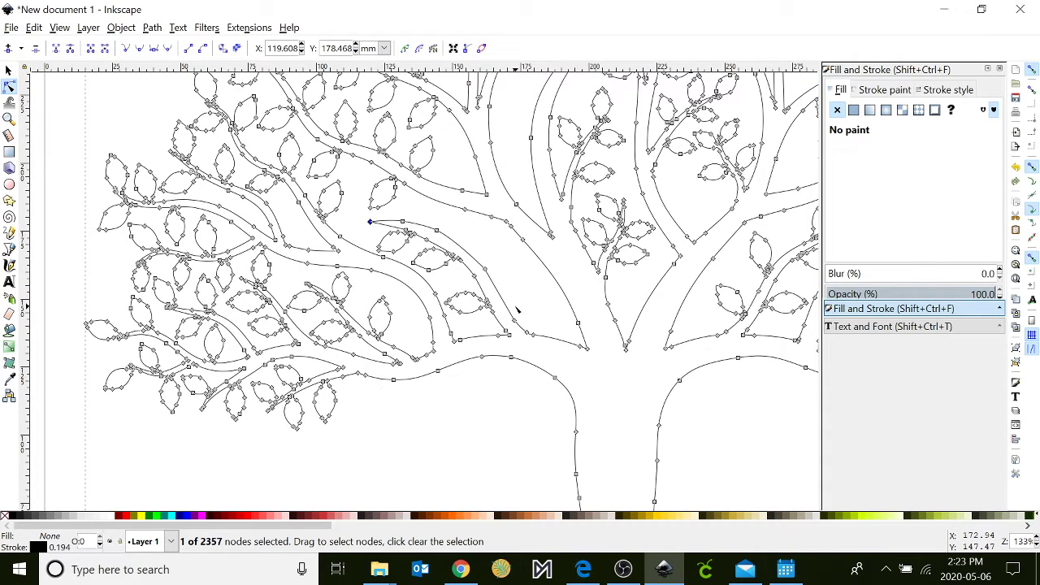
Step: Type the third name in bold sans-serif size 30 below the canopy, fixing a typo
click(9, 282)
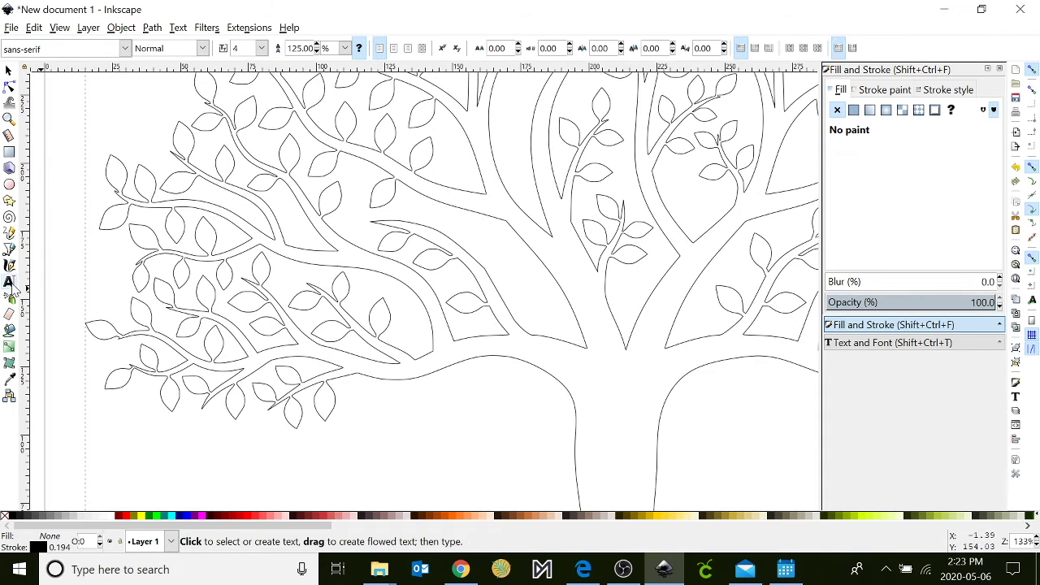
click(373, 458)
text(Rachl)
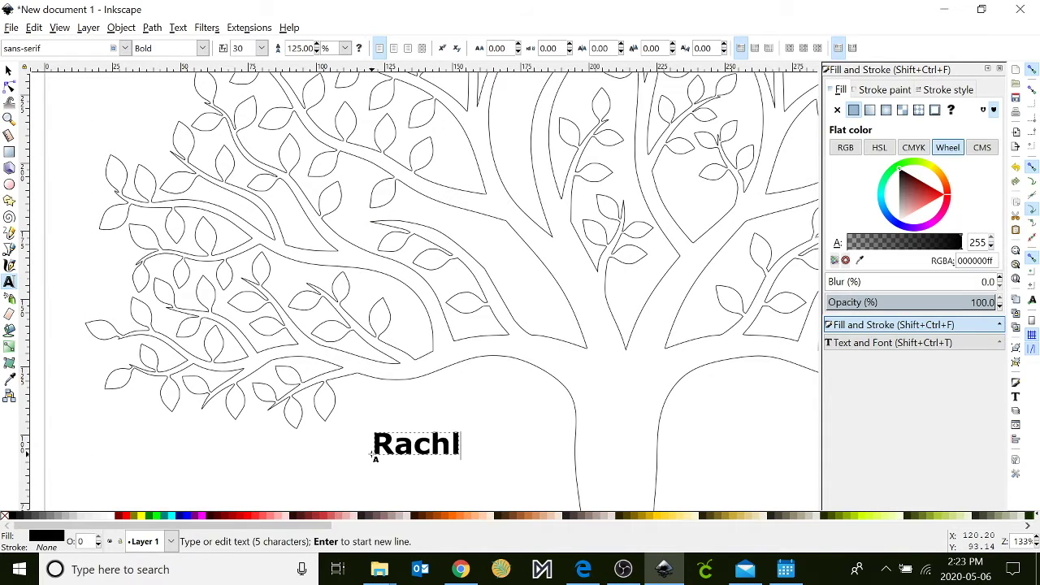
key(BackSpace)
text(el)
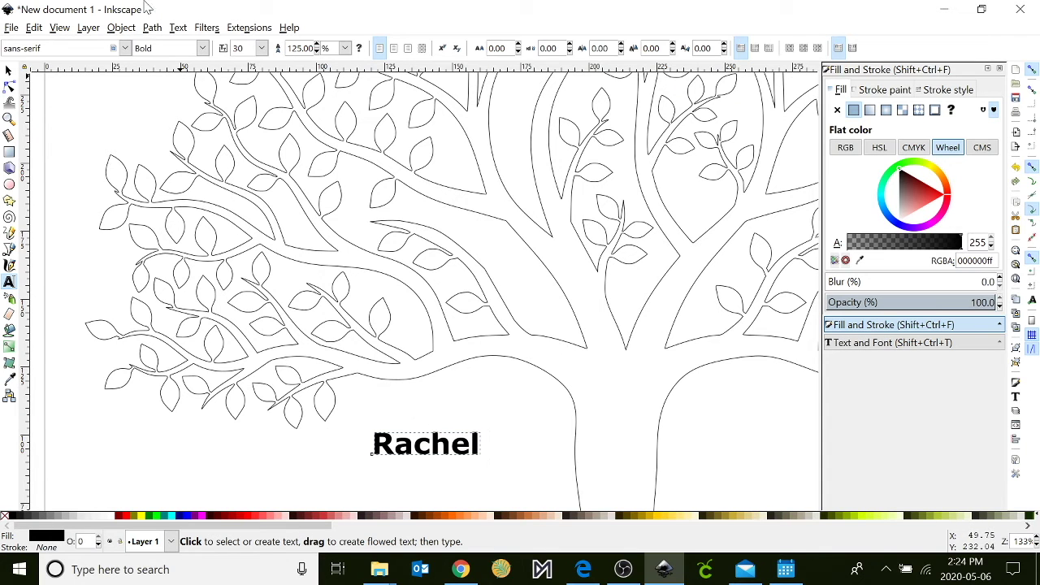
Step: Convert the third name to letter outlines and move the group up into the branches
click(152, 29)
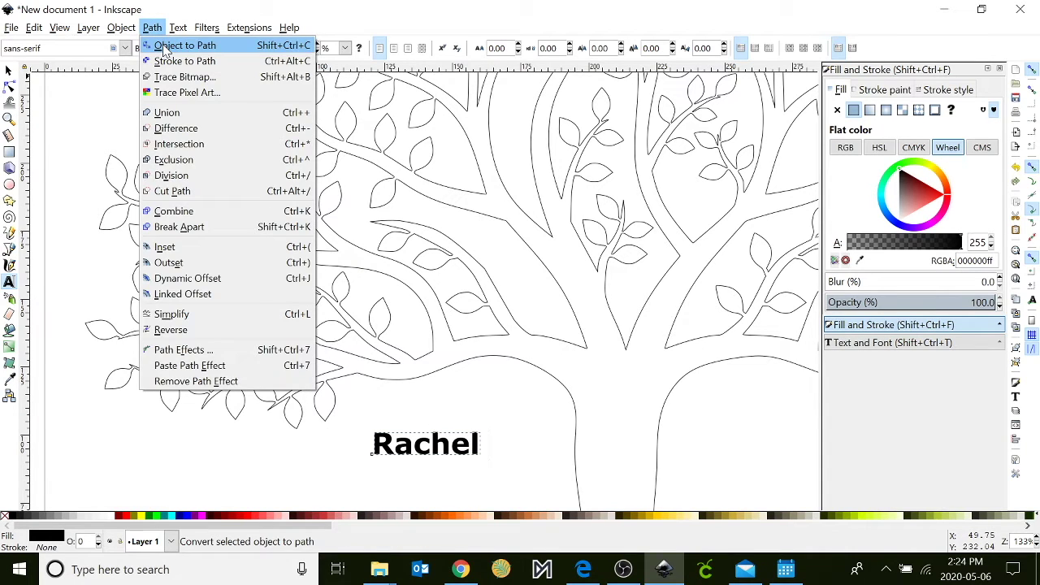
click(171, 45)
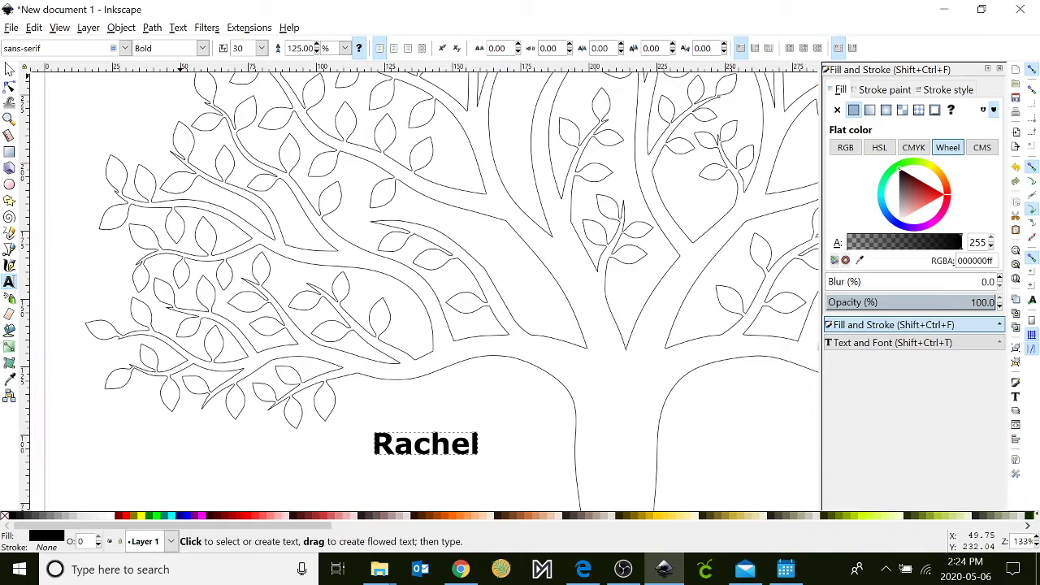
click(9, 70)
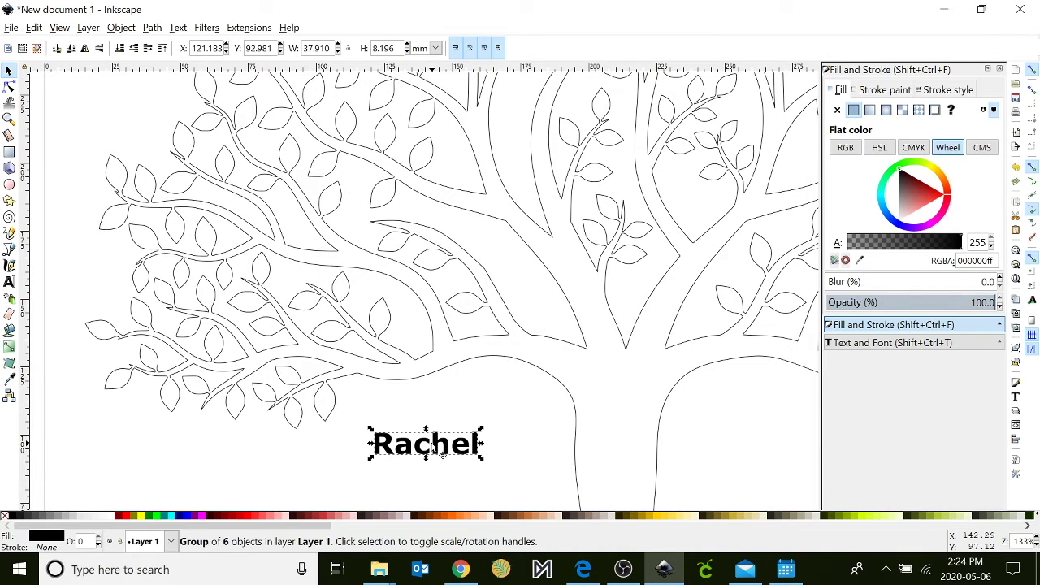
drag(443, 453, 496, 281)
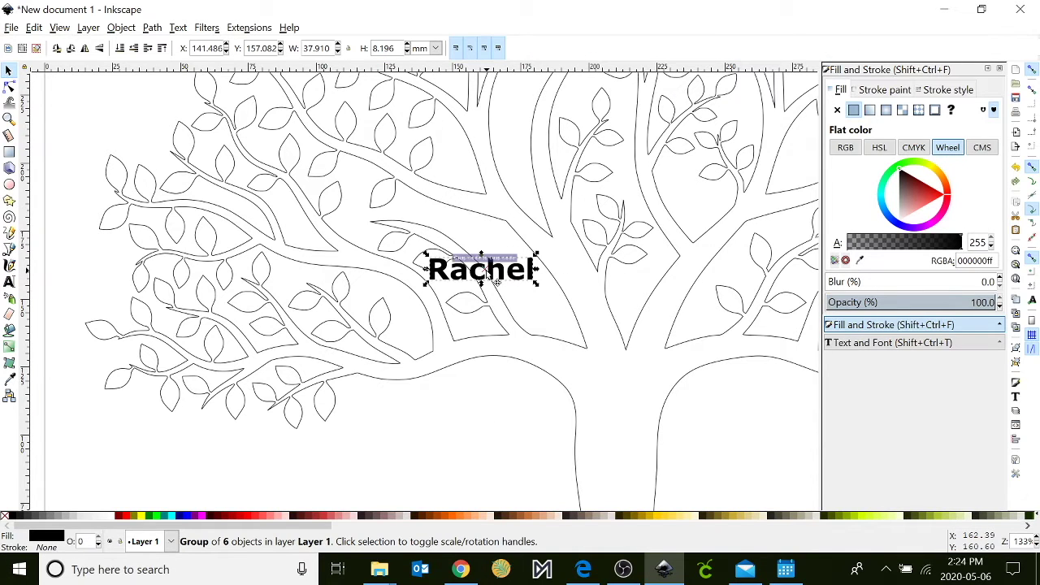
Step: Place the first two letters individually on the slanting branch, each tilted to its curve
double_click(486, 275)
click(510, 278)
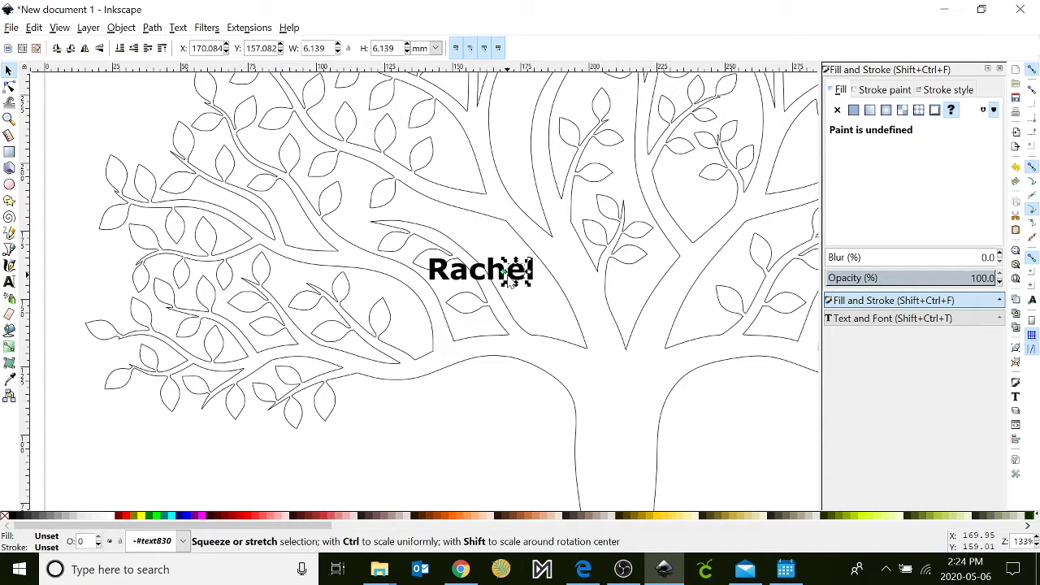
click(451, 348)
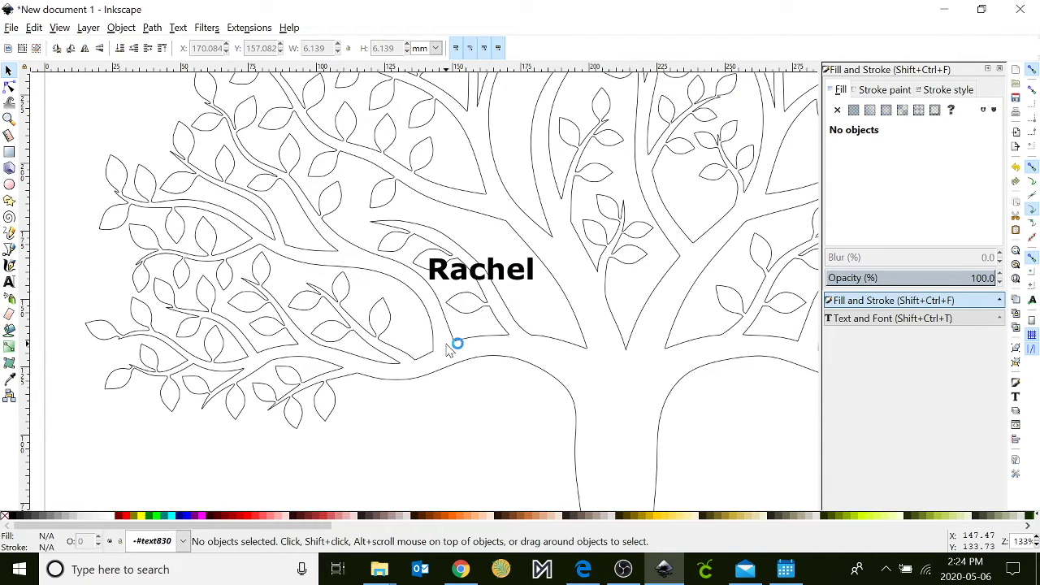
click(439, 276)
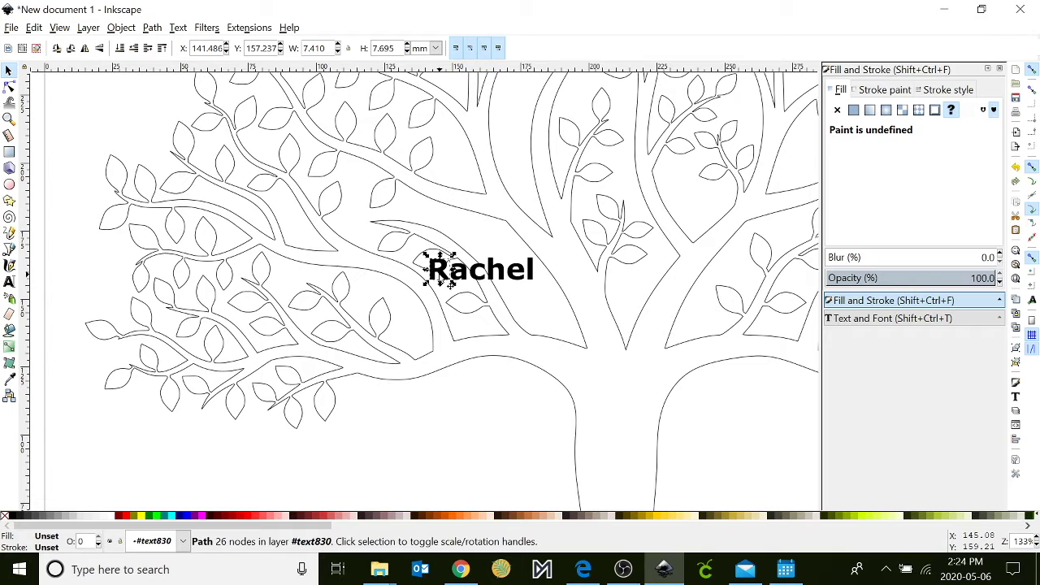
drag(450, 284, 455, 230)
click(447, 233)
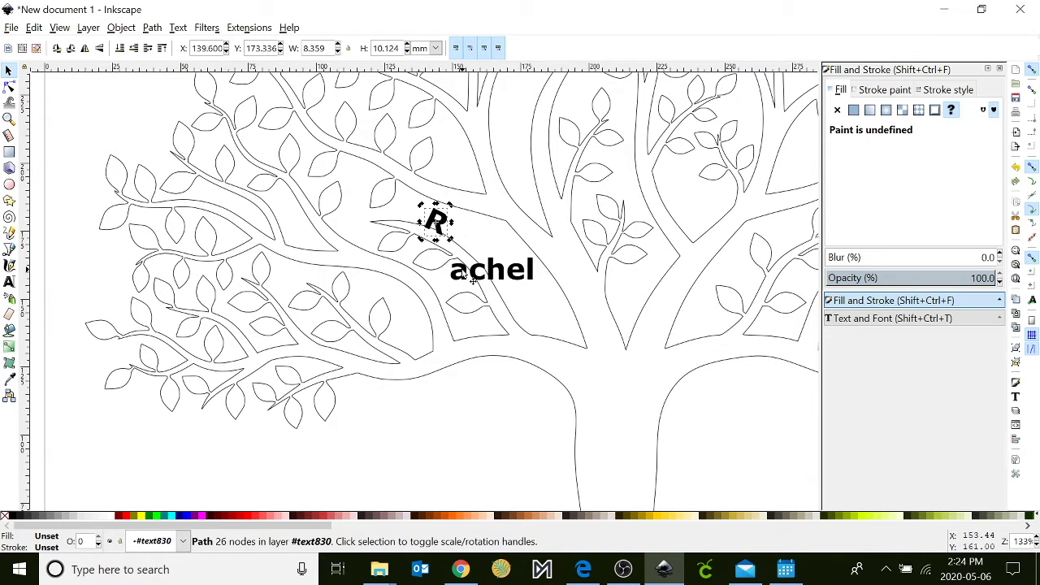
click(469, 276)
drag(470, 276, 472, 243)
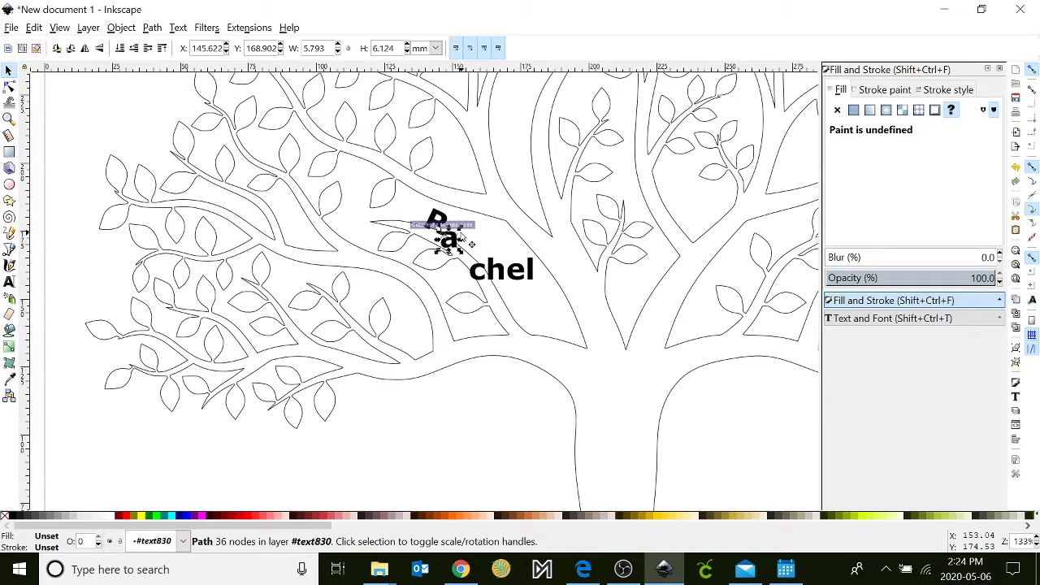
click(462, 246)
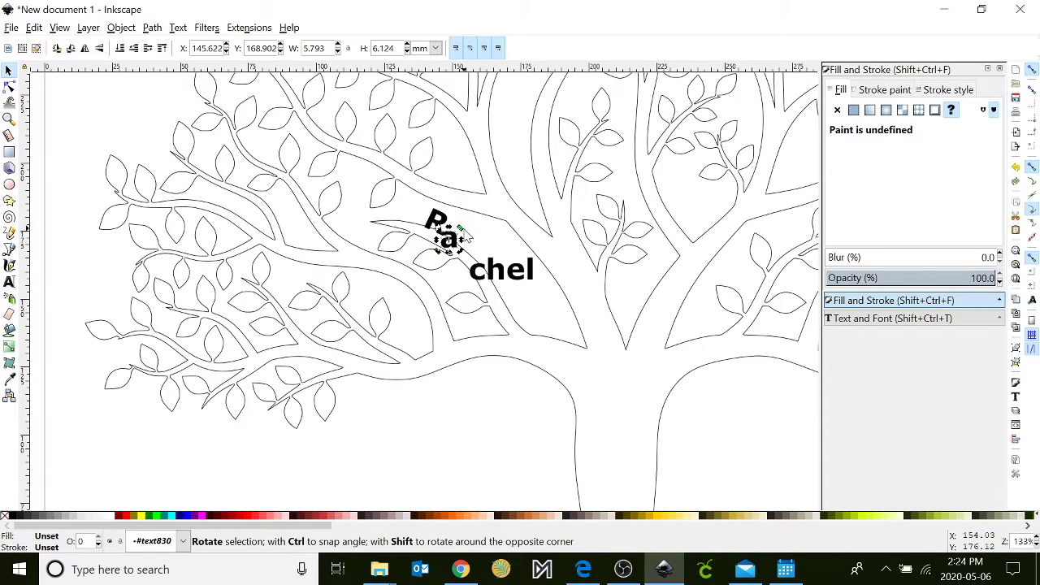
mouse_move(461, 236)
mouse_down()
mouse_move(467, 245)
mouse_move(469, 237)
mouse_up()
click(477, 273)
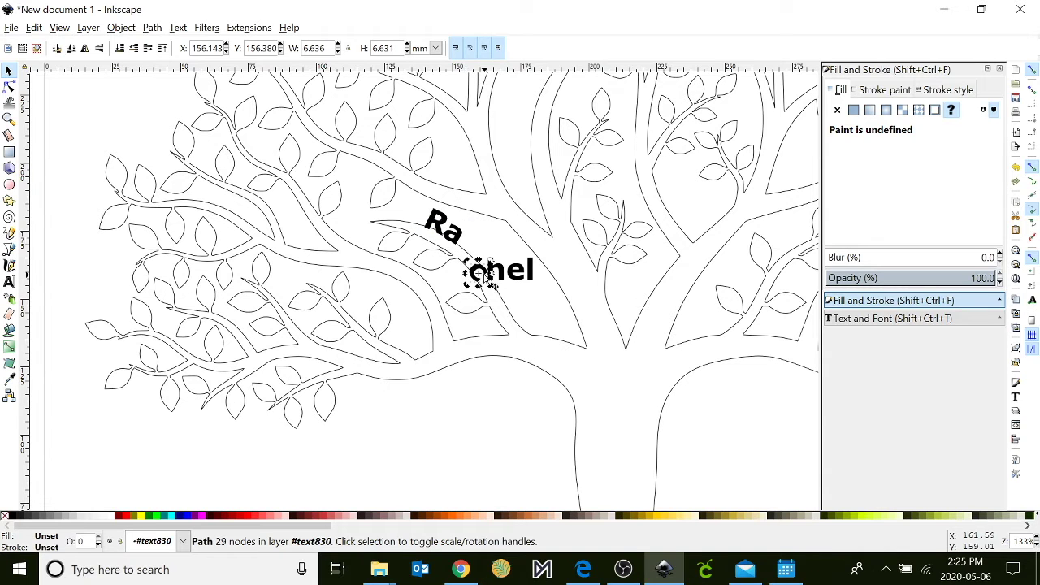
Step: Reselect inside the letter group and move the third letter up beside the first two
click(491, 274)
click(484, 276)
click(485, 276)
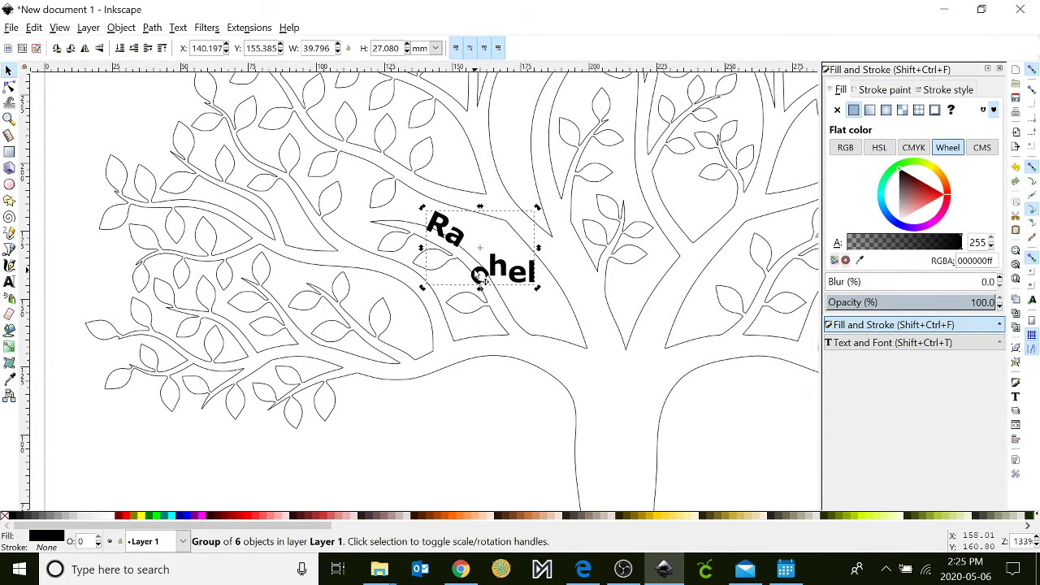
key(Escape)
click(483, 281)
ctrl+click(479, 276)
drag(479, 277, 468, 245)
Step: Tilt and position the remaining letters in turn so they step down the branch
click(510, 275)
click(512, 277)
mouse_move(524, 282)
mouse_down()
mouse_move(481, 257)
mouse_move(533, 258)
mouse_move(497, 280)
mouse_move(548, 265)
mouse_move(515, 296)
mouse_move(505, 289)
mouse_up()
click(520, 274)
click(520, 274)
click(532, 272)
click(532, 273)
click(542, 294)
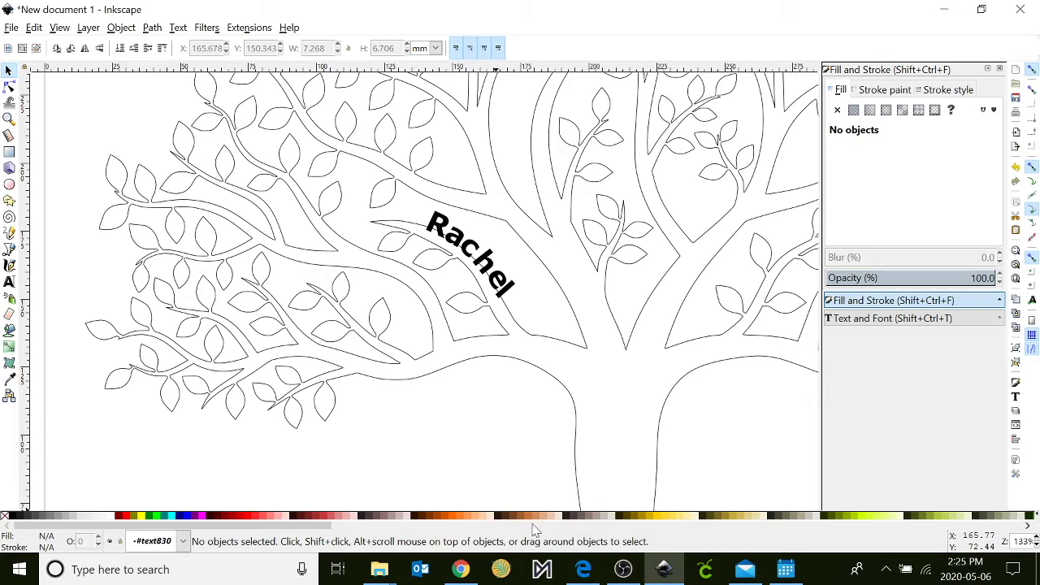
Step: Select the tree outline together with each of the six name letters using the Node tool
click(572, 410)
key(ctrl+a)
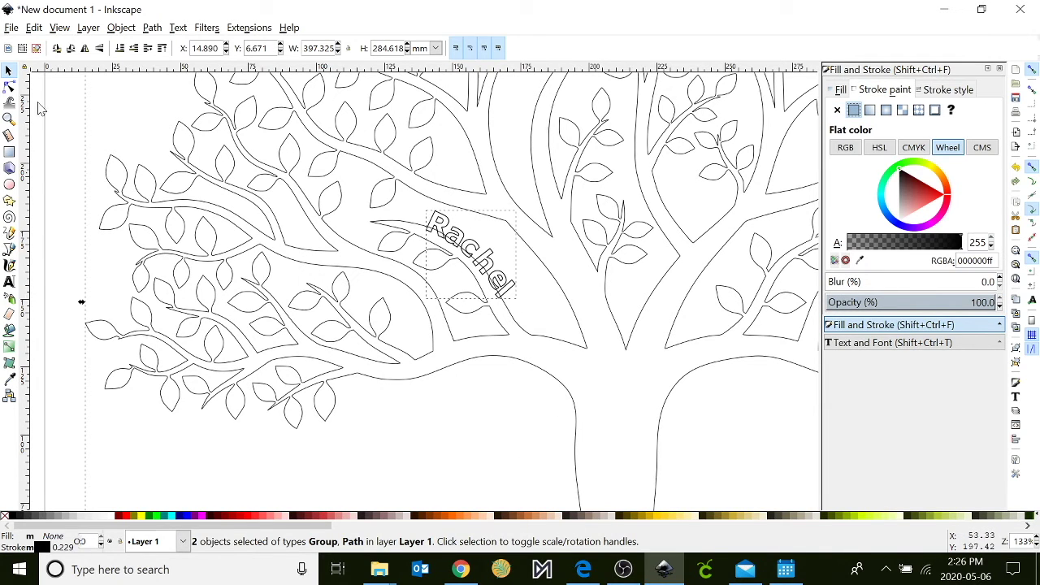
click(9, 86)
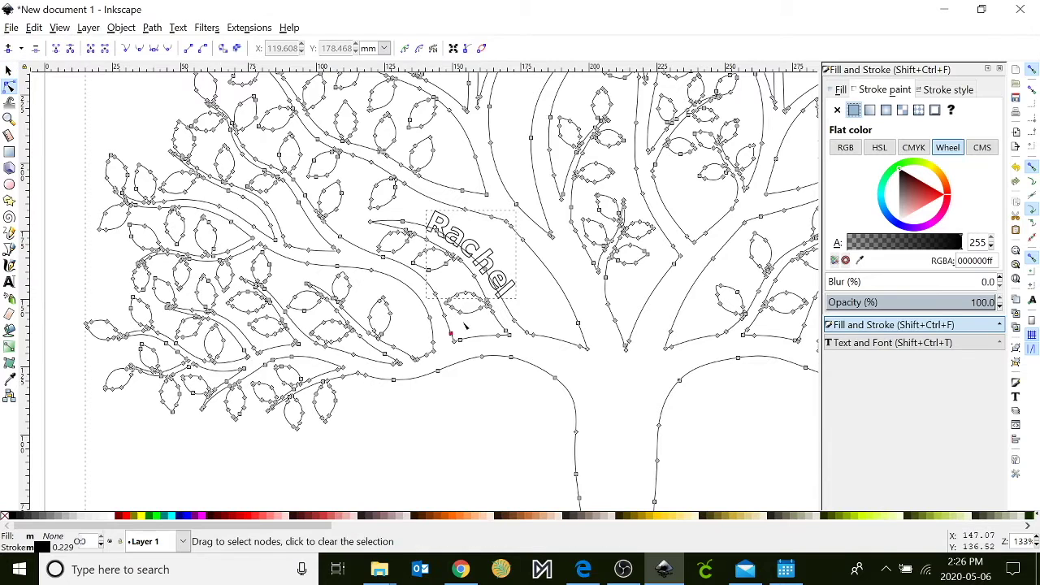
shift+click(437, 217)
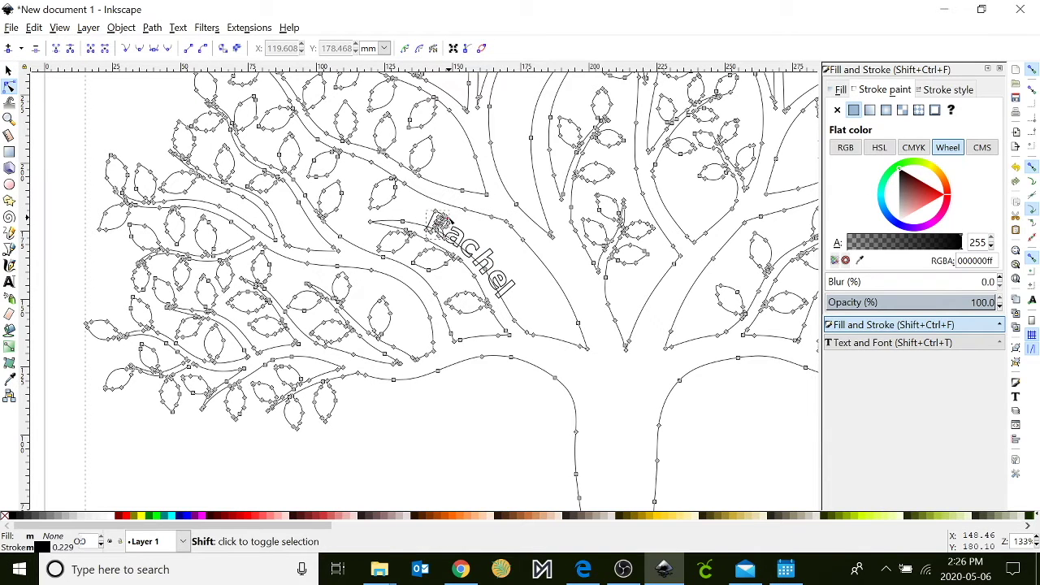
shift+click(456, 235)
shift+click(475, 248)
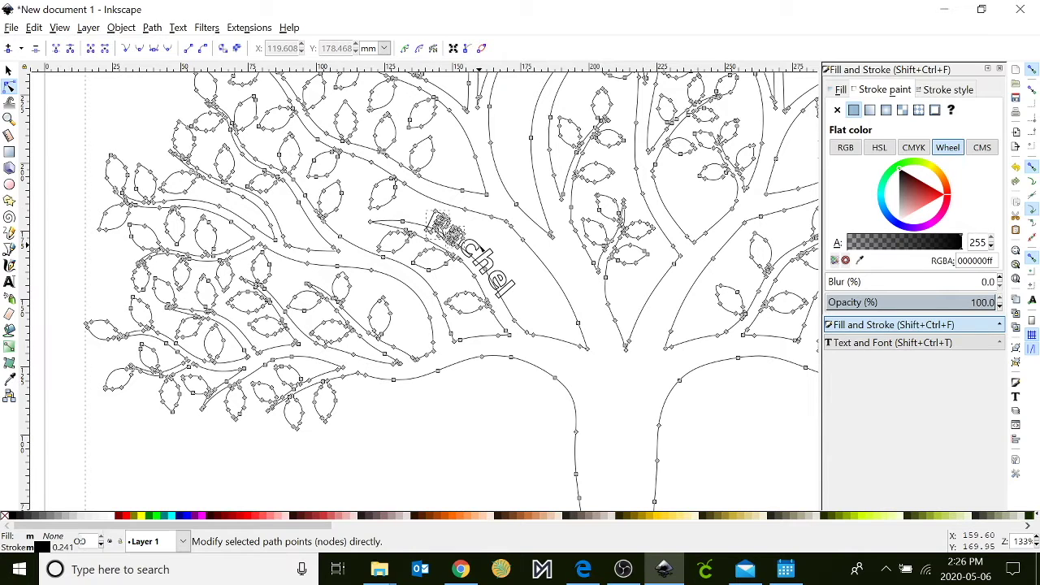
shift+click(486, 260)
shift+click(499, 279)
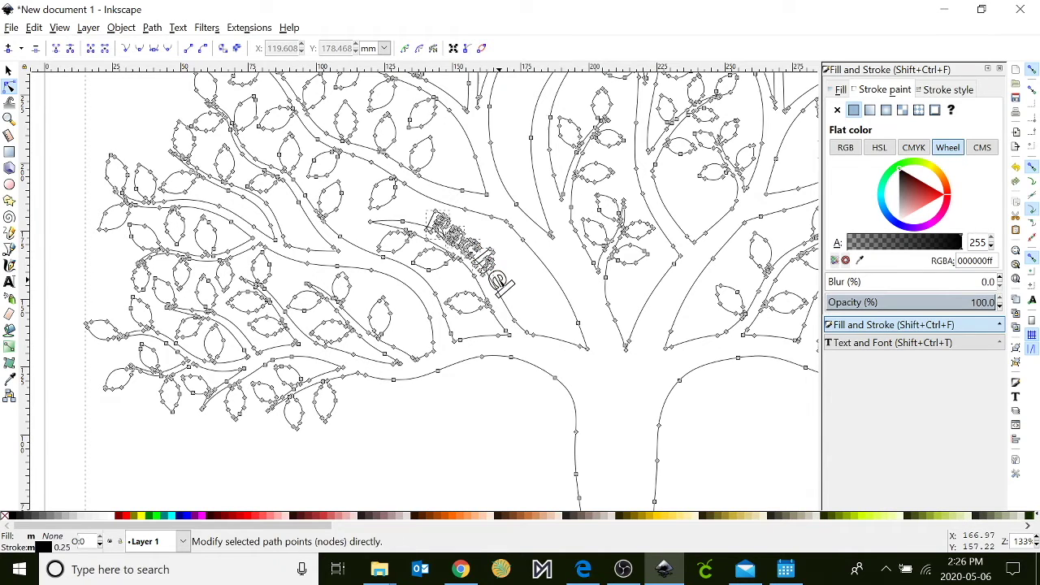
shift+click(500, 283)
shift+click(512, 286)
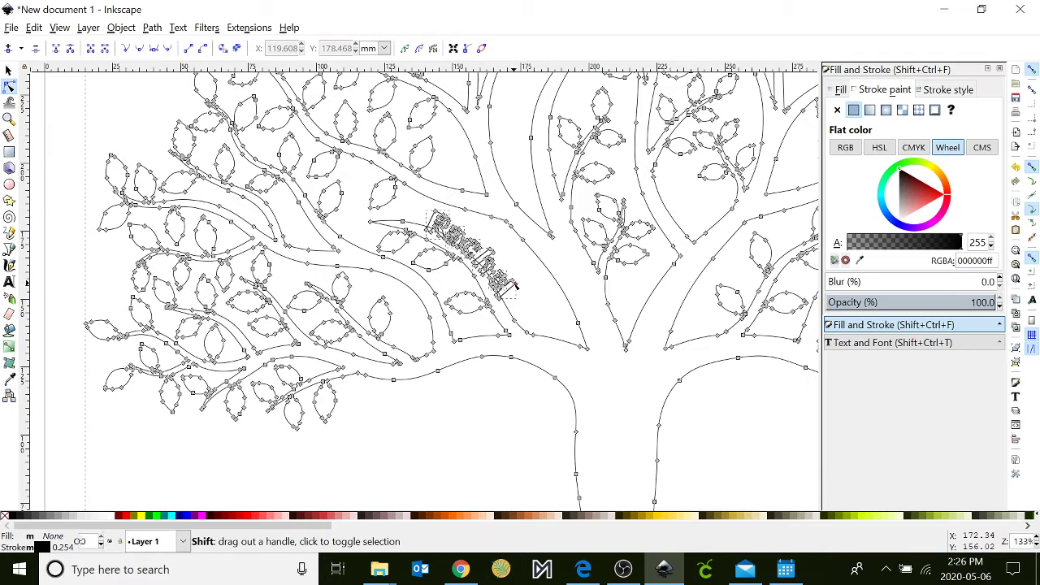
Step: Union the name letters into the tree outline as a single path, then zoom out
click(153, 27)
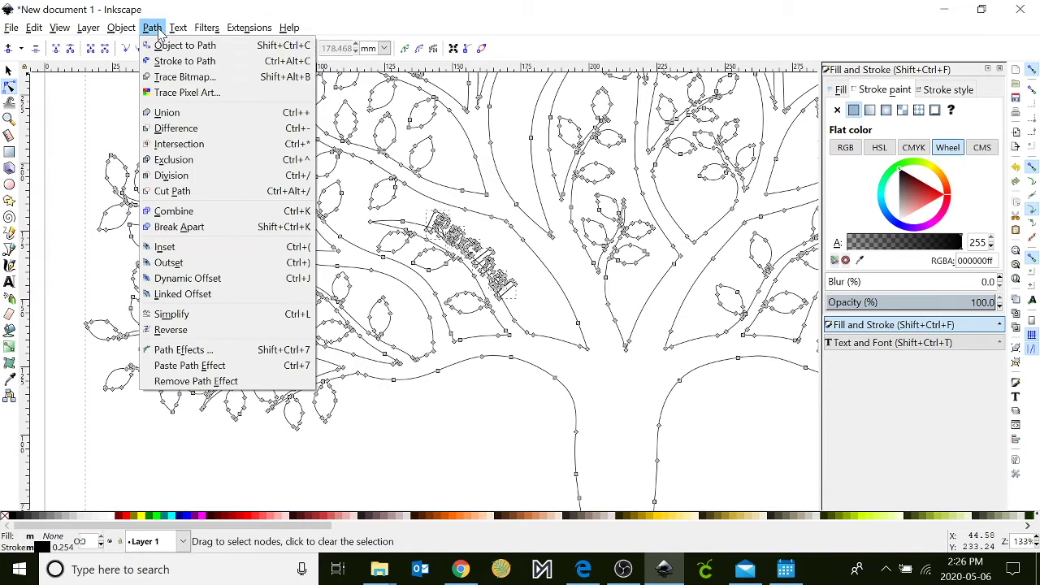
click(165, 114)
click(436, 410)
scroll(437, 411, down, 1)
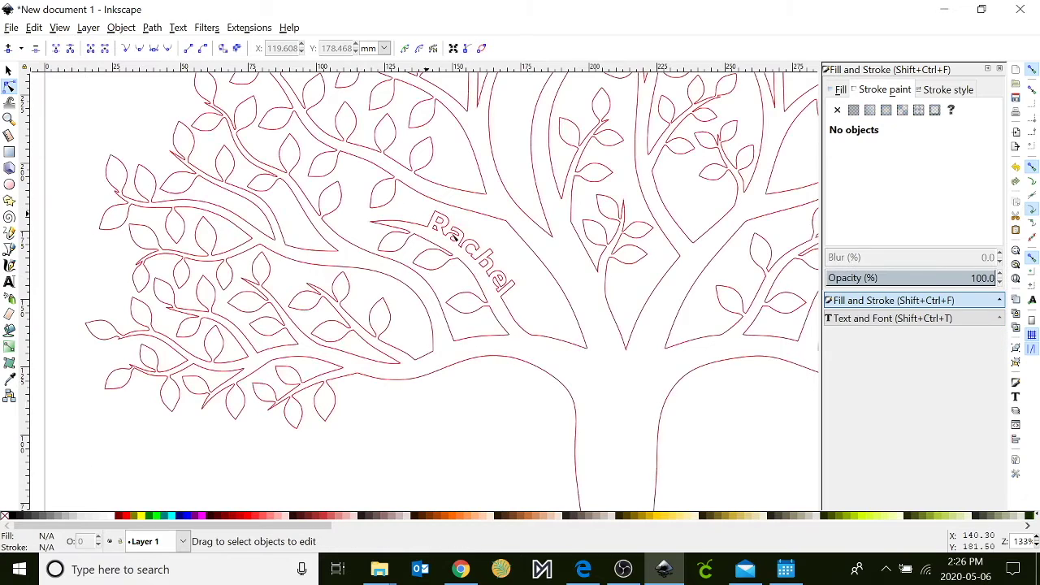
scroll(488, 341, down, 1)
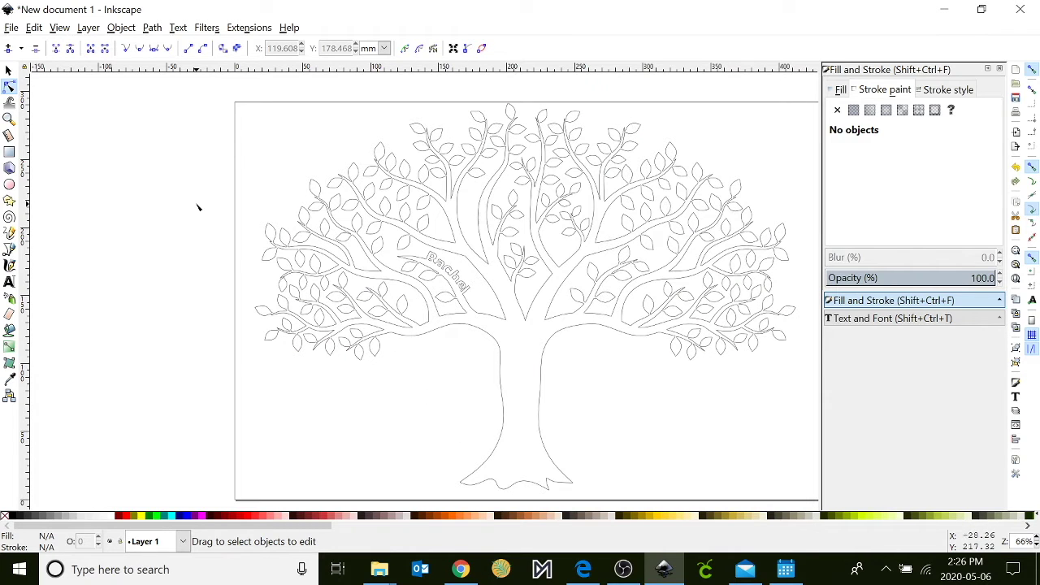
Step: Add a black 30 pt sans-serif name text and place it on the central branch above the trunk
click(8, 282)
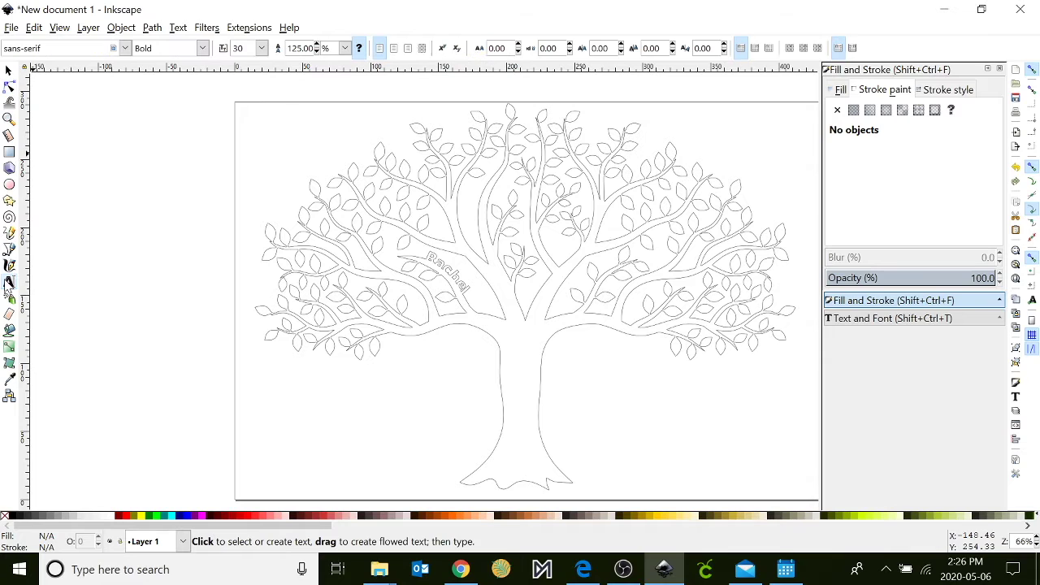
click(393, 395)
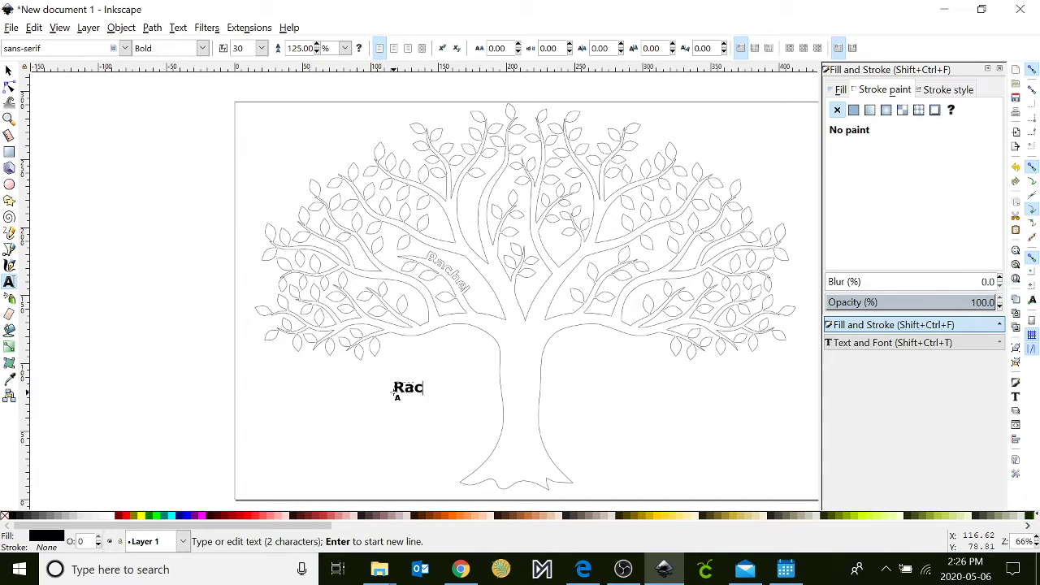
text(hel)
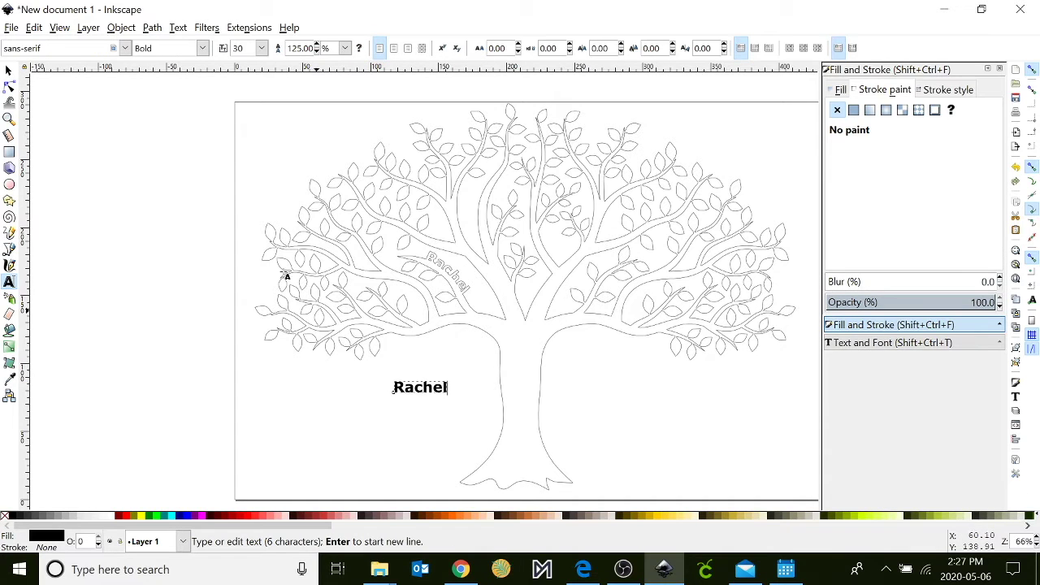
click(9, 71)
drag(418, 380, 525, 325)
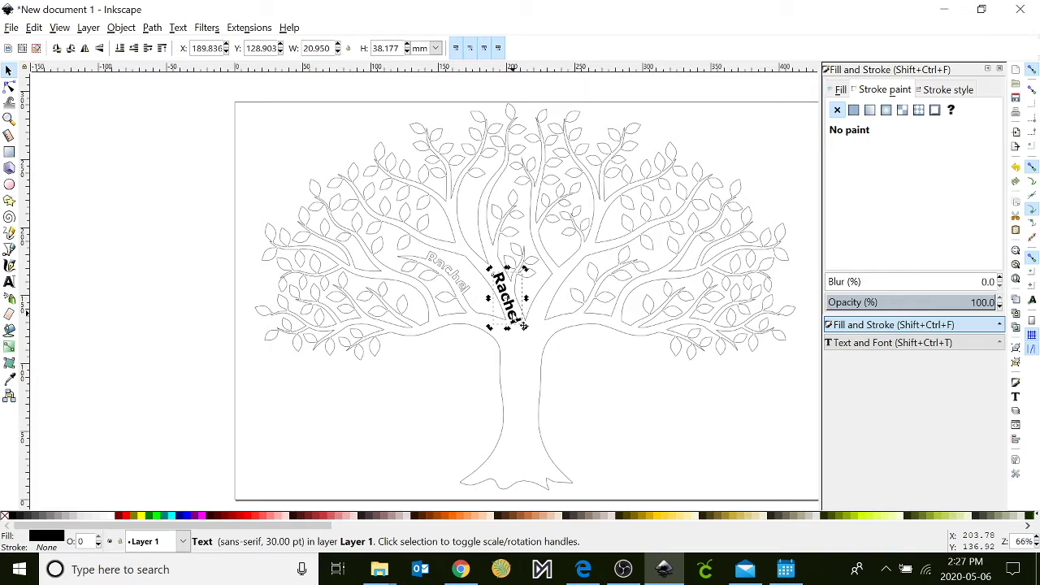
click(841, 90)
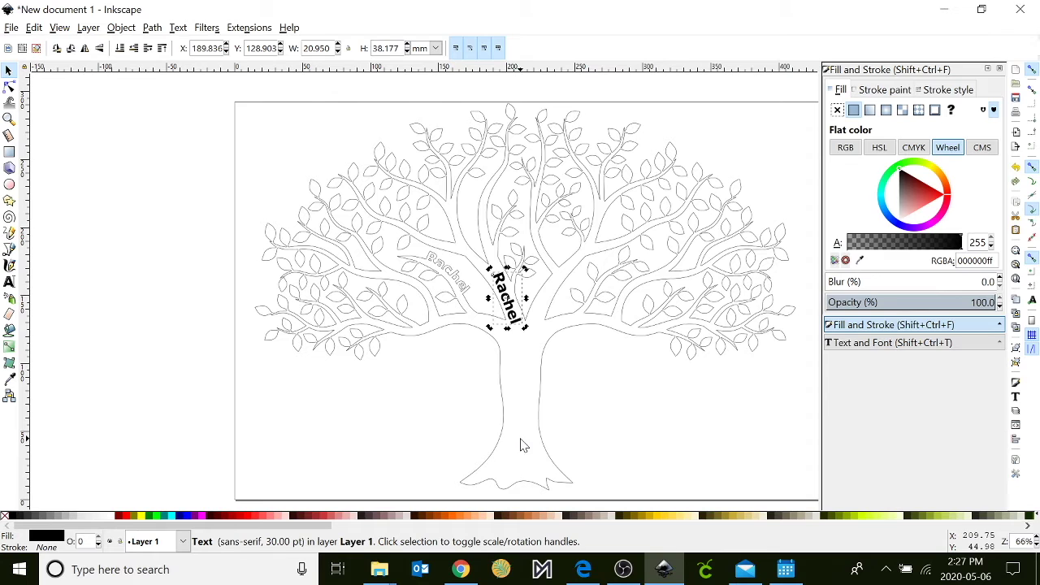
click(552, 342)
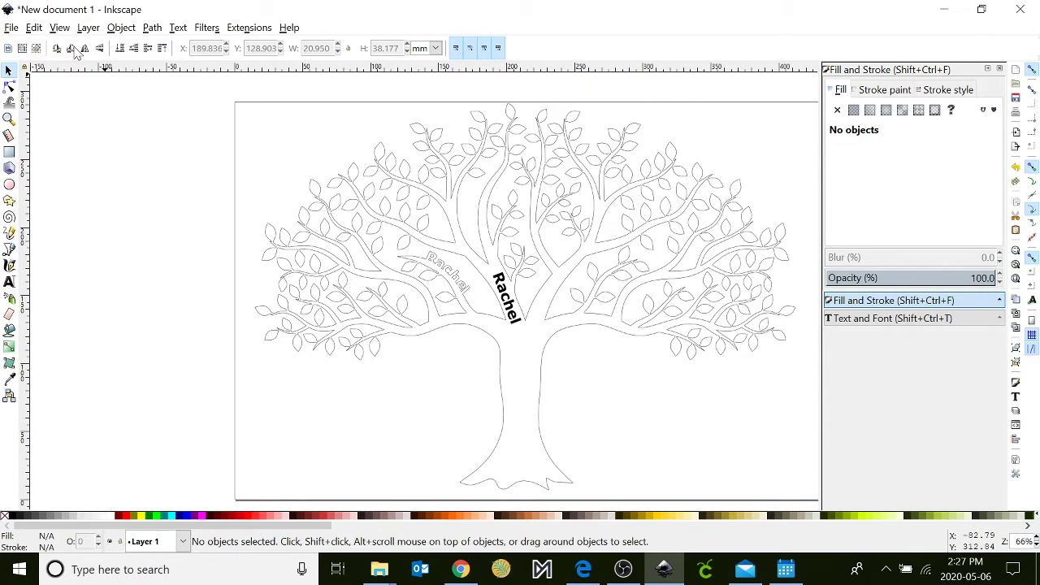
Step: Import and embed the 'unnamed' leaf image, placing it at the page's lower left
click(11, 28)
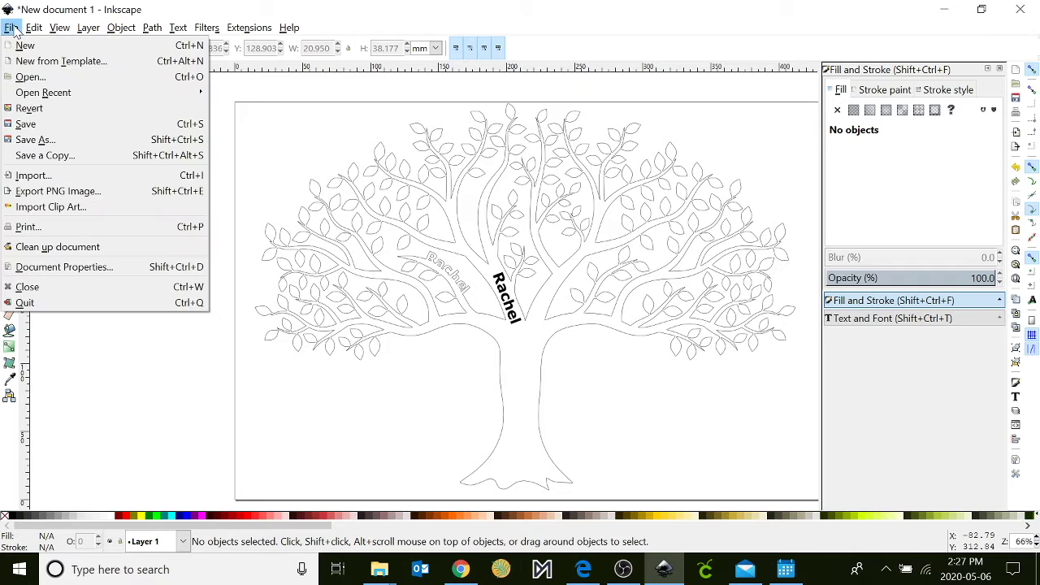
click(59, 176)
scroll(316, 221, down, 5)
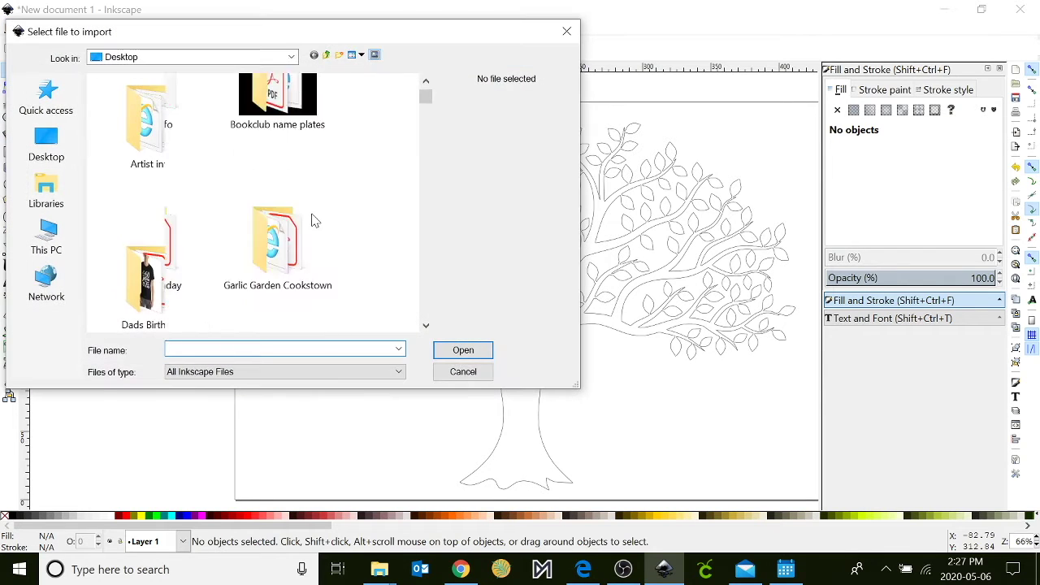
scroll(315, 221, down, 8)
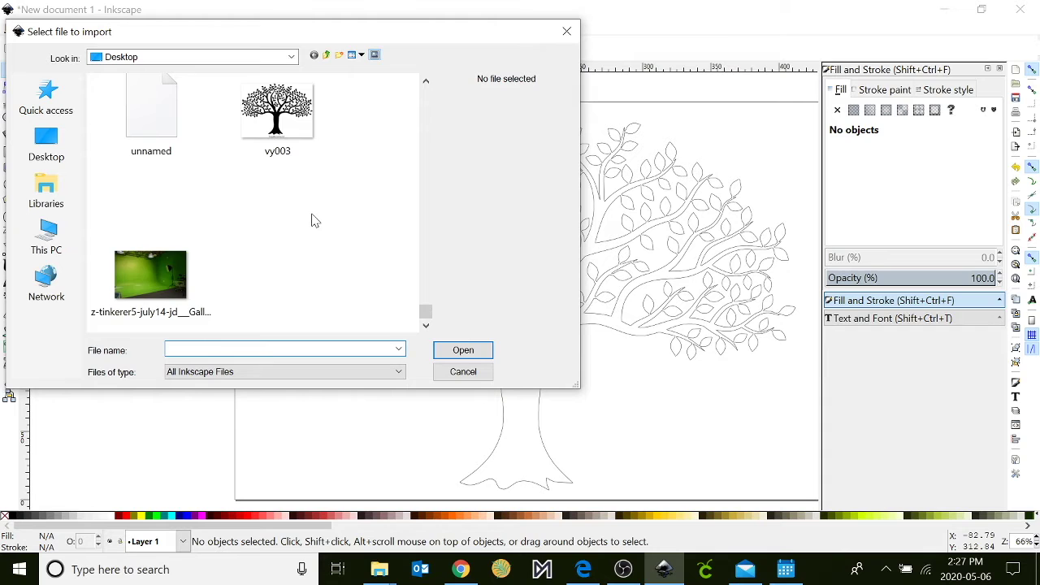
scroll(315, 218, up, 1)
click(149, 236)
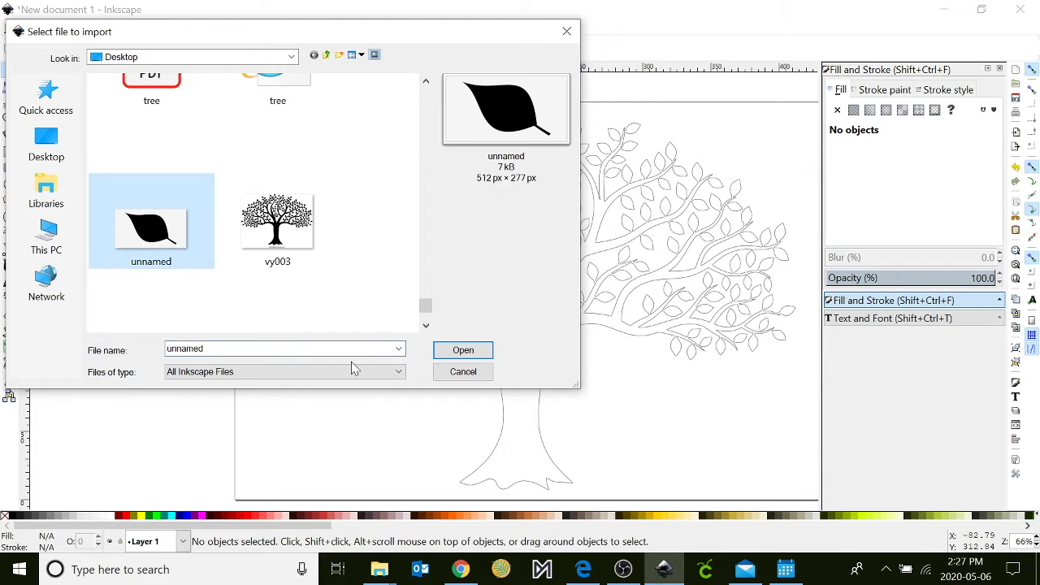
click(462, 350)
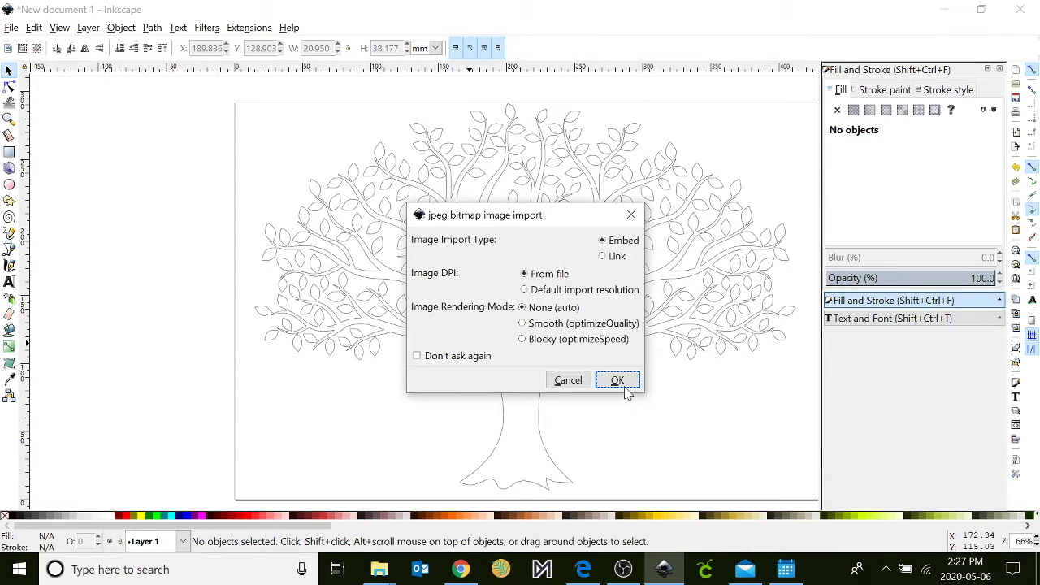
click(619, 382)
drag(632, 390, 200, 424)
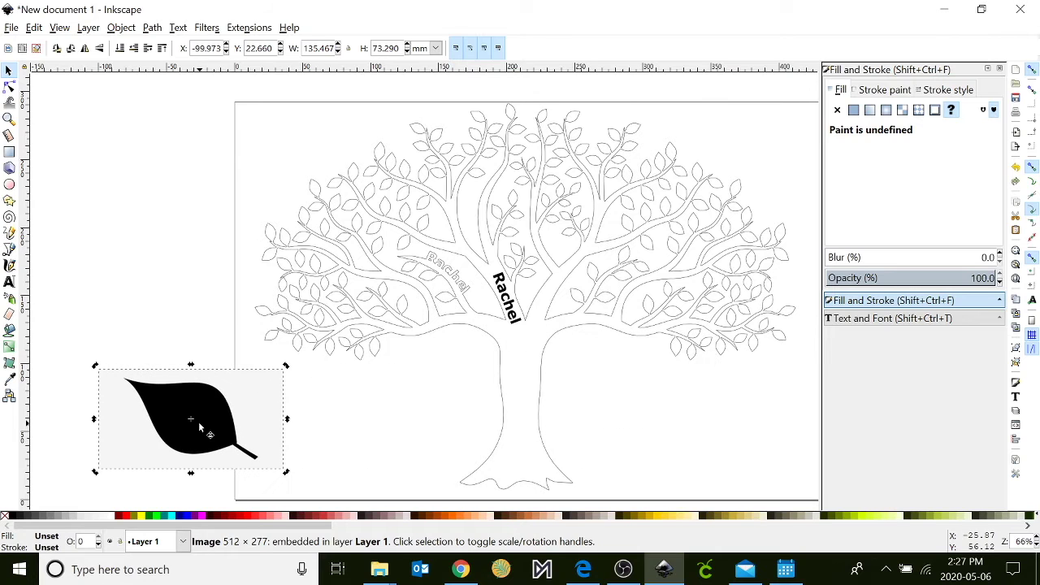
Step: Preview a Trace Bitmap of the leaf image and create the traced path
click(152, 28)
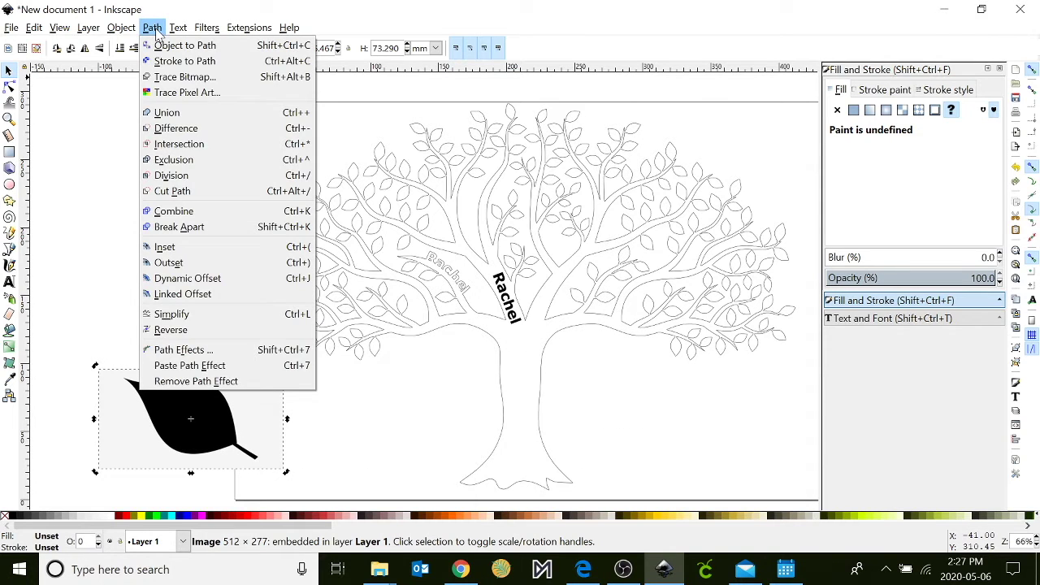
click(166, 76)
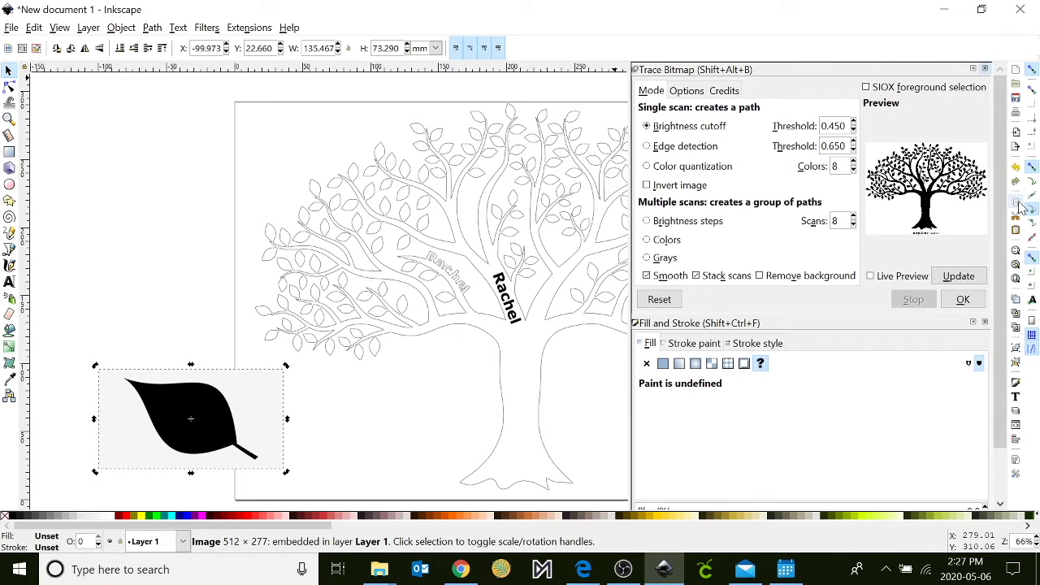
click(957, 276)
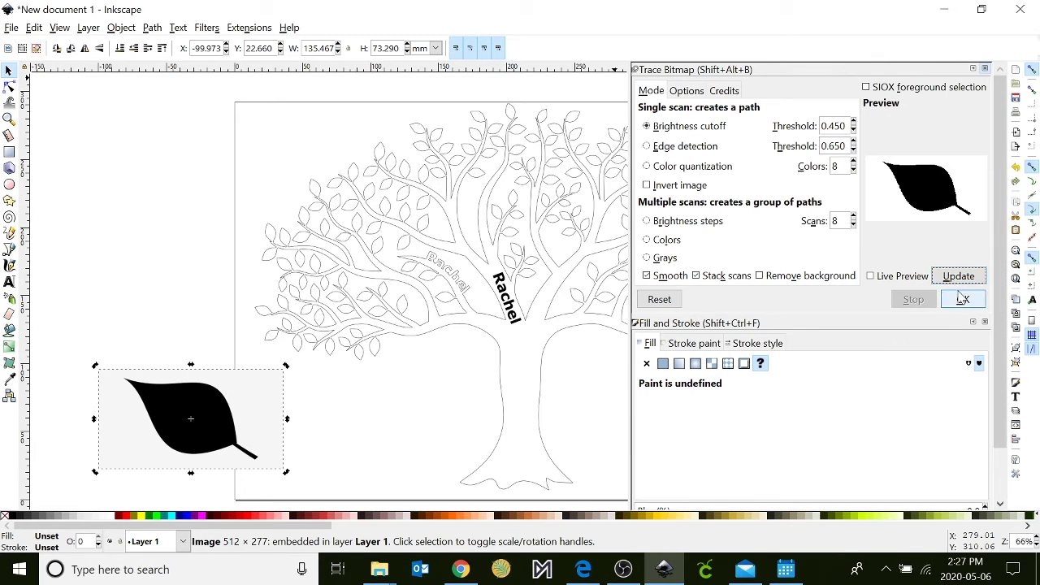
click(962, 299)
Step: Delete the original leaf picture, then shrink the traced leaf to about 58% and tilt it 26°
drag(204, 404, 367, 404)
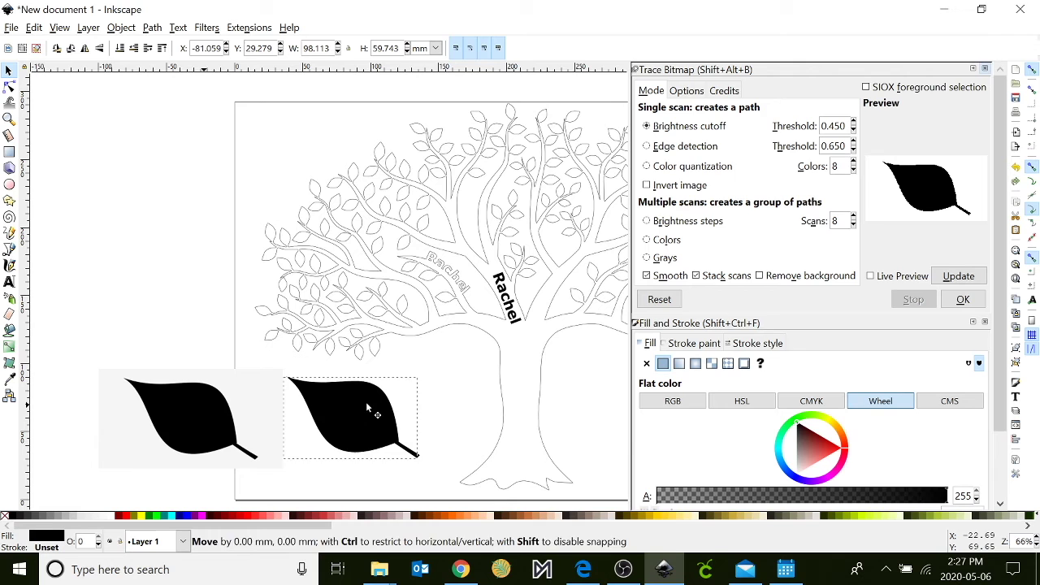
click(199, 403)
key(Delete)
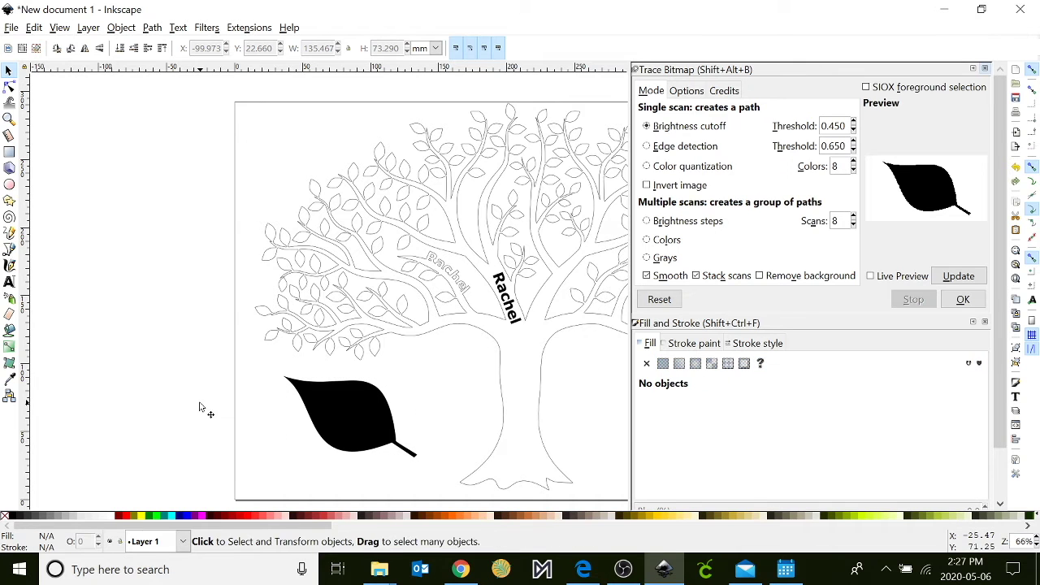
click(354, 402)
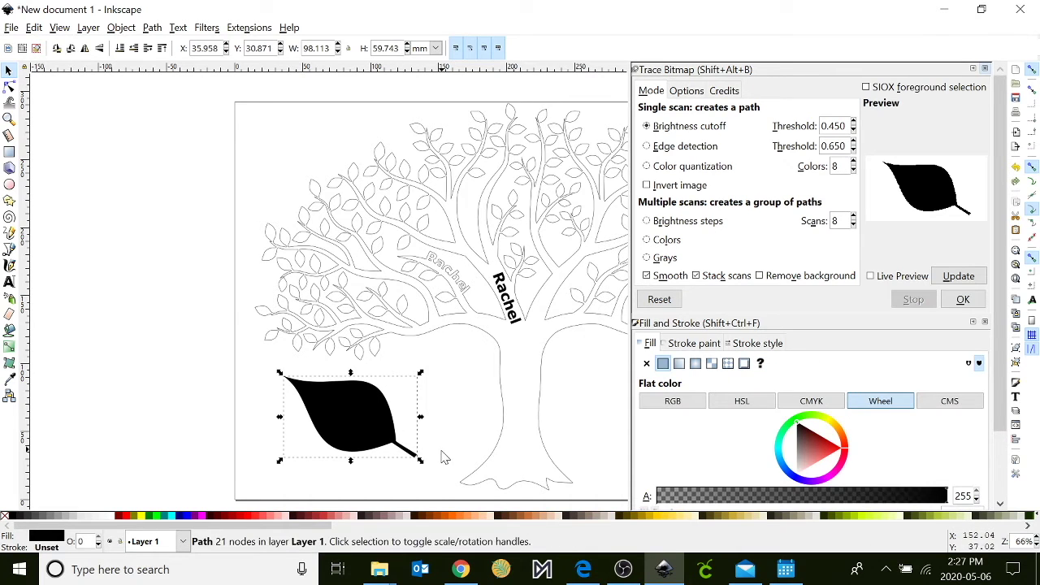
drag(421, 462, 400, 205)
click(400, 205)
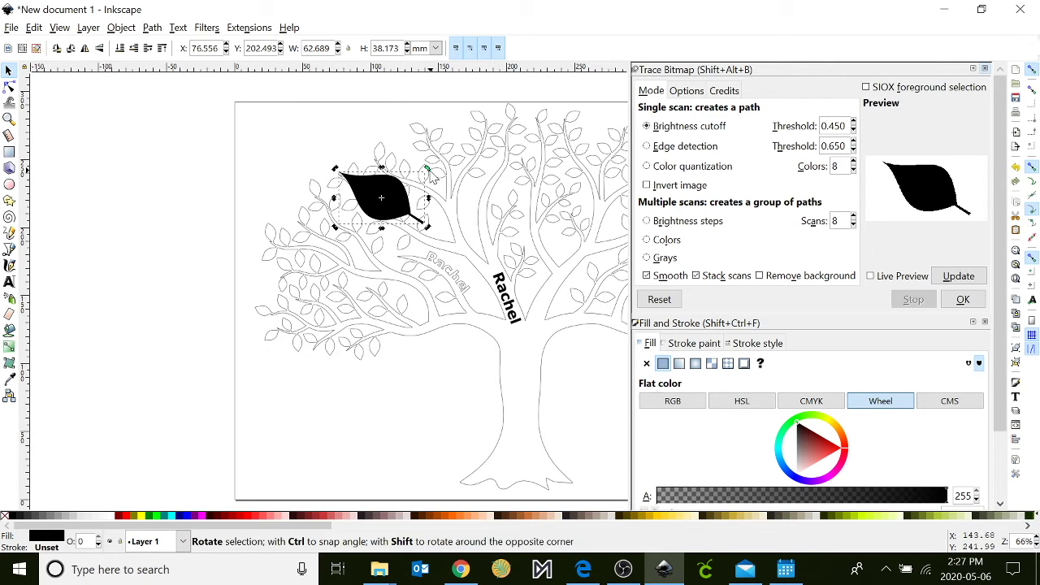
drag(431, 173, 436, 201)
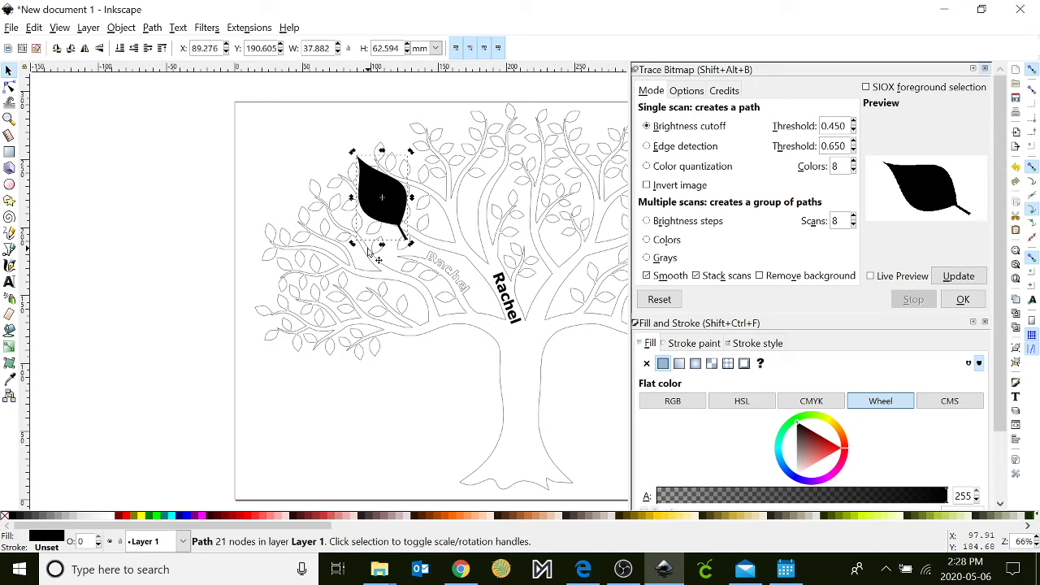
Step: Flip the leaf vertically and paste a copy onto the lower left branch
key(v)
key(ctrl+c)
key(ctrl+v)
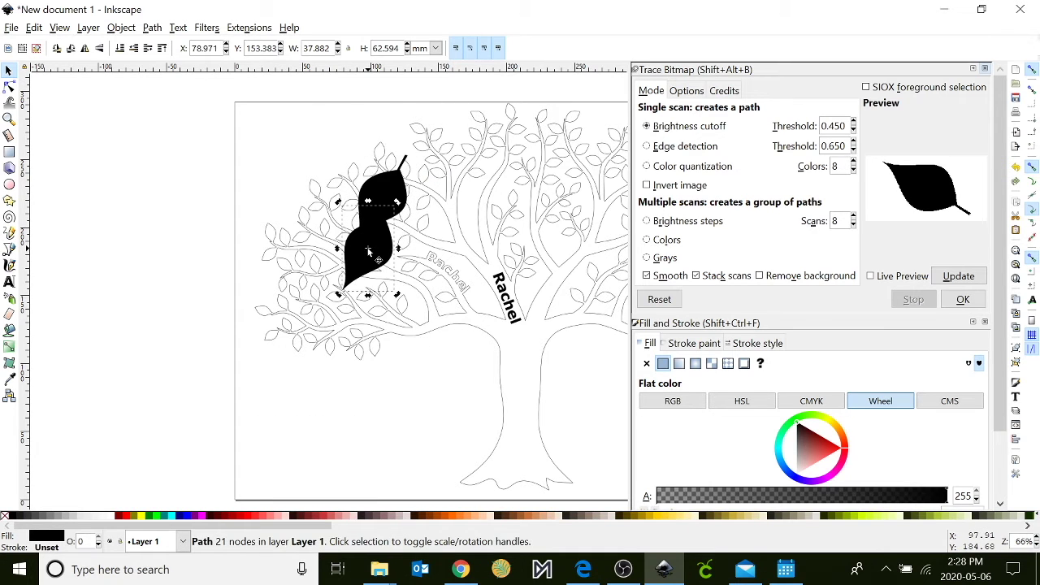
drag(376, 238, 389, 369)
click(422, 240)
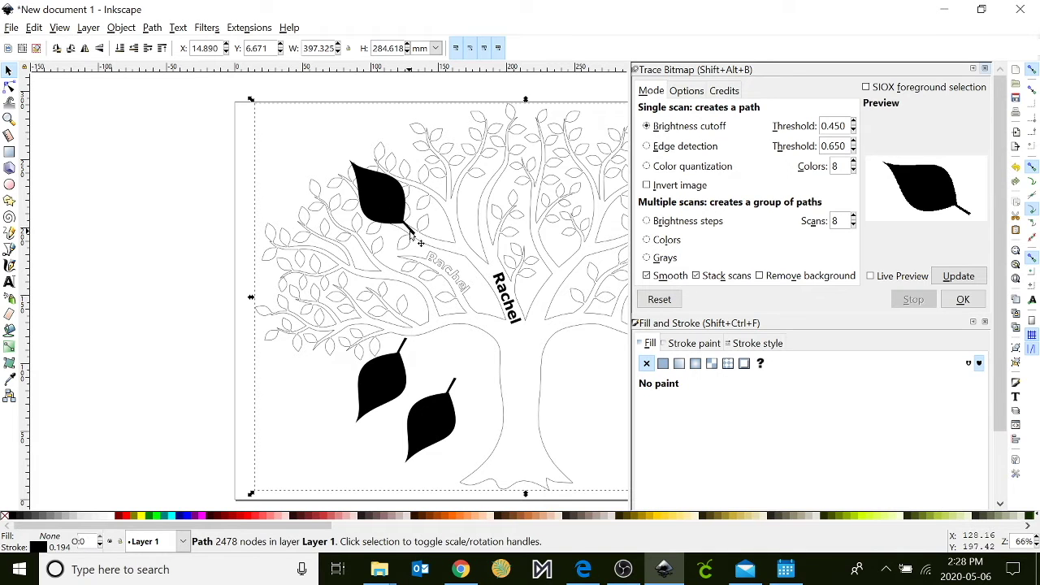
Step: Move the upper leaf higher onto the branches and tilt it about 14 degrees more
drag(385, 189, 307, 233)
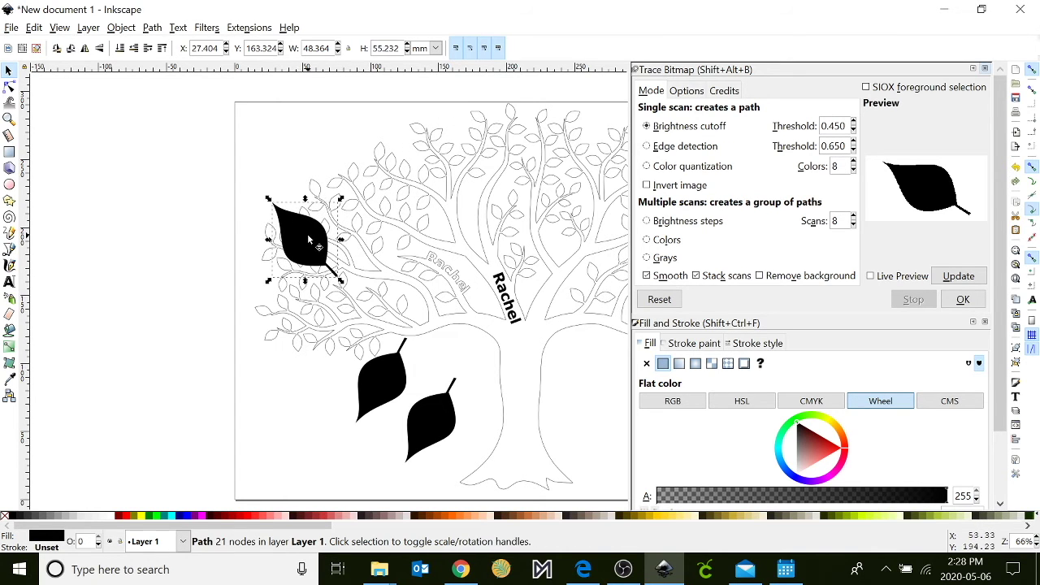
click(308, 233)
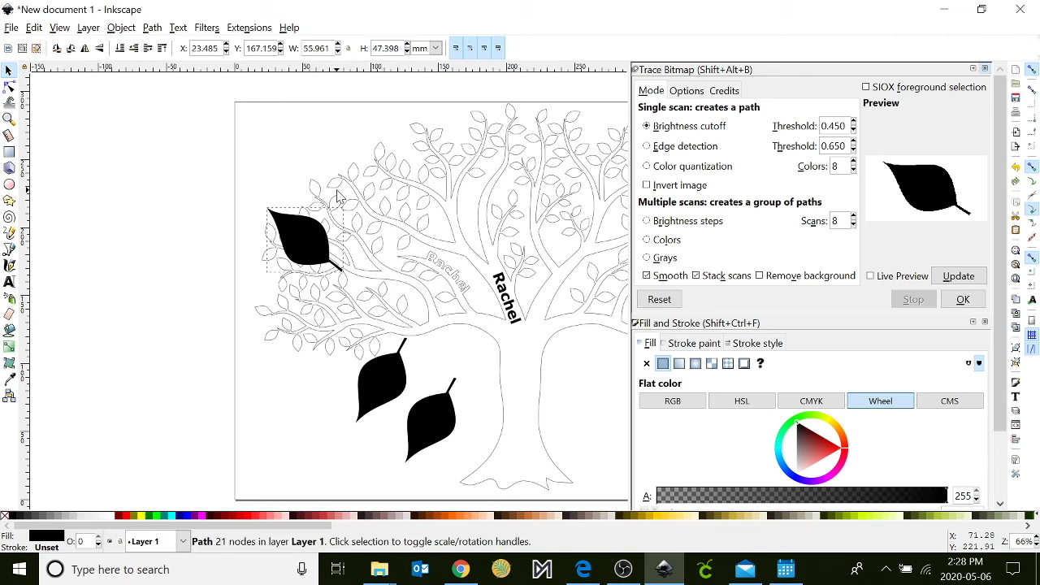
drag(341, 197, 335, 185)
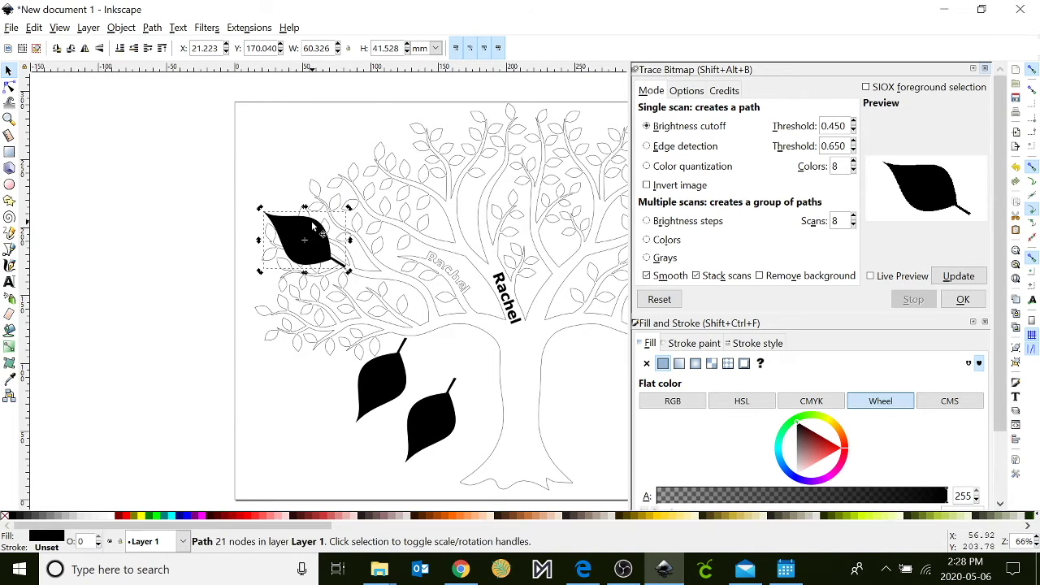
Step: Try unioning the leaf with the tree outline, undo it, then select the left leaf
shift+click(478, 331)
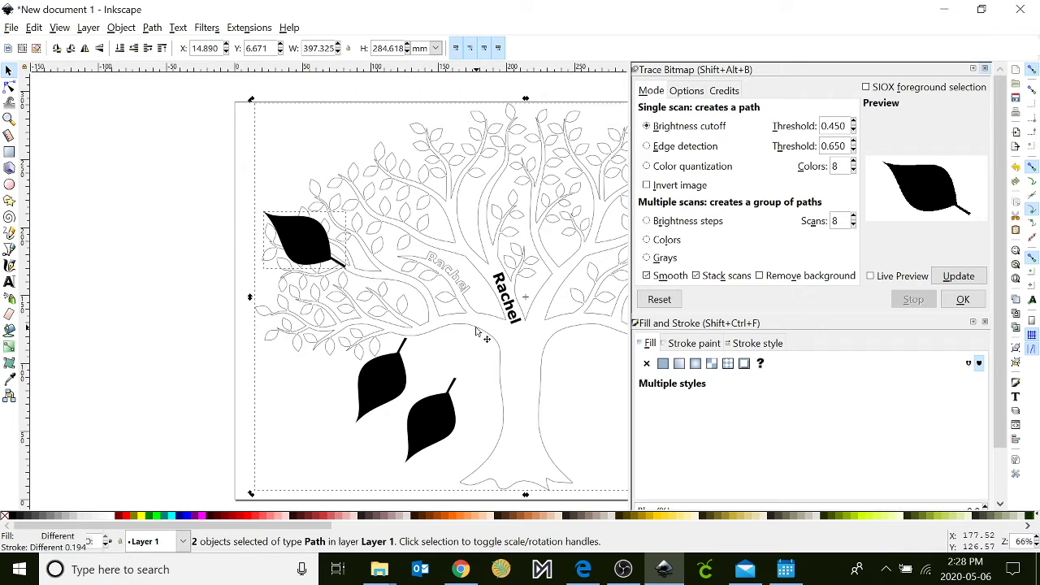
click(152, 27)
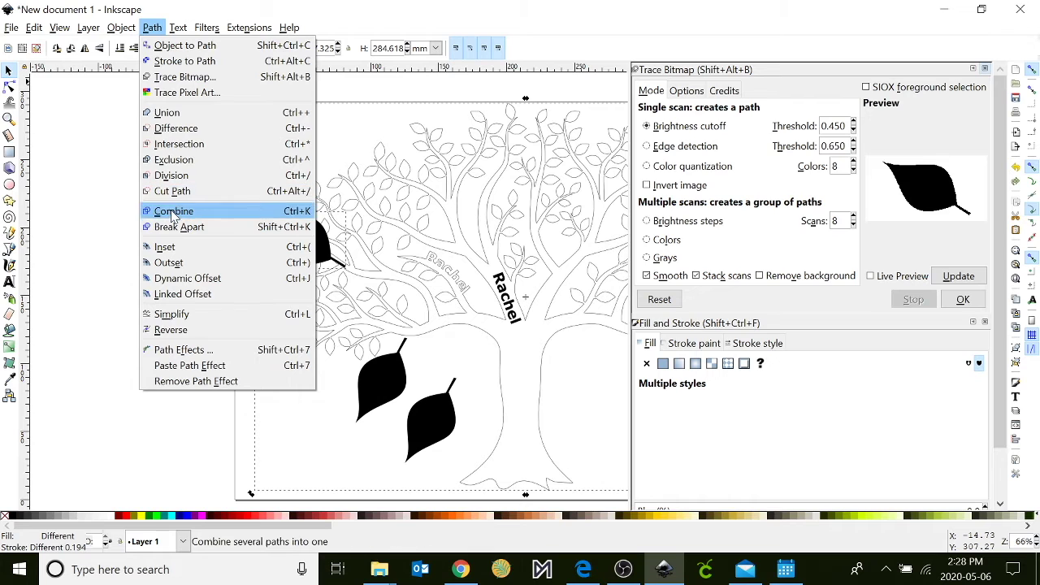
click(187, 113)
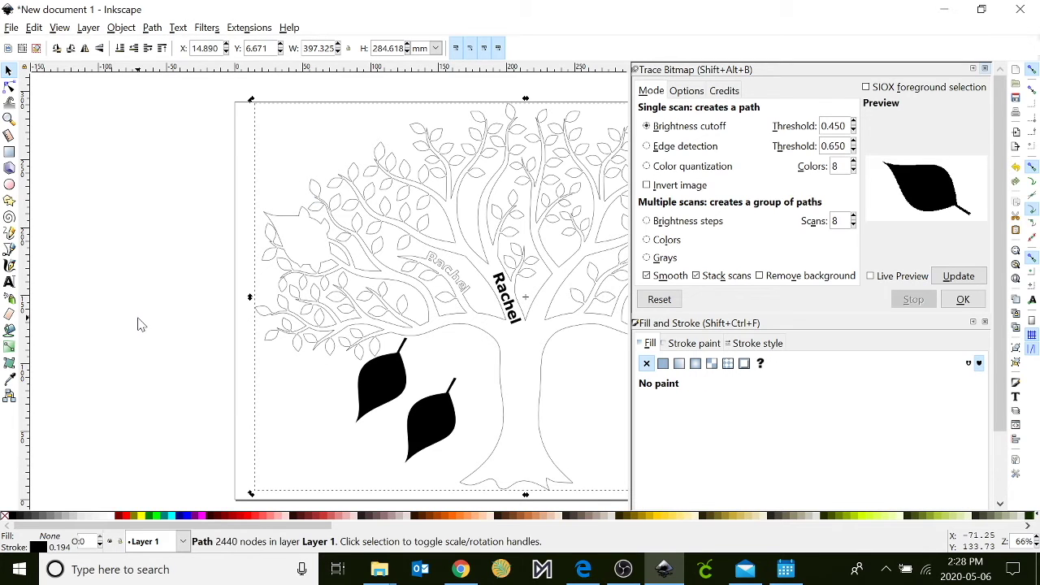
key(ctrl+z)
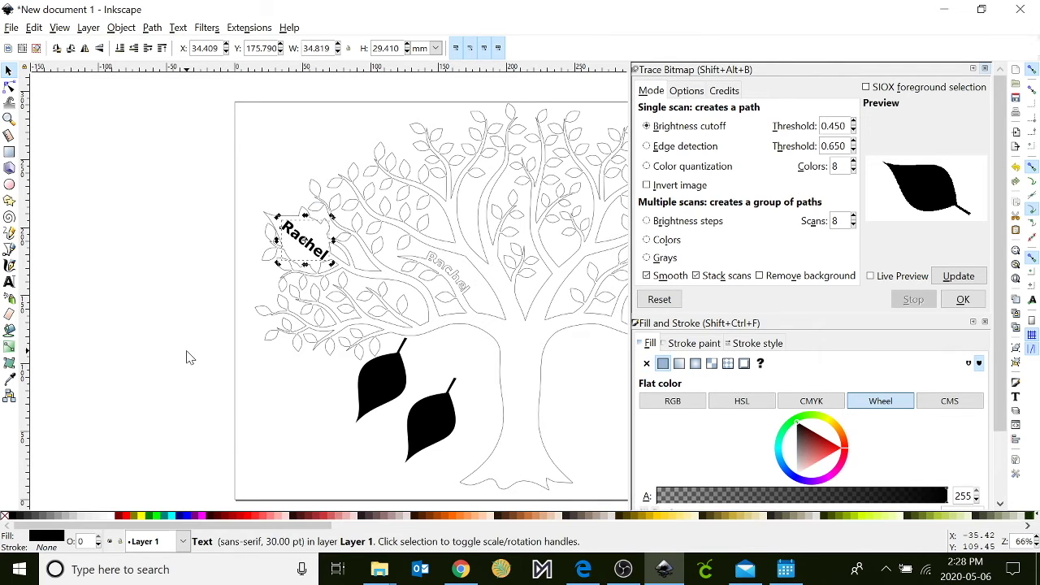
click(189, 357)
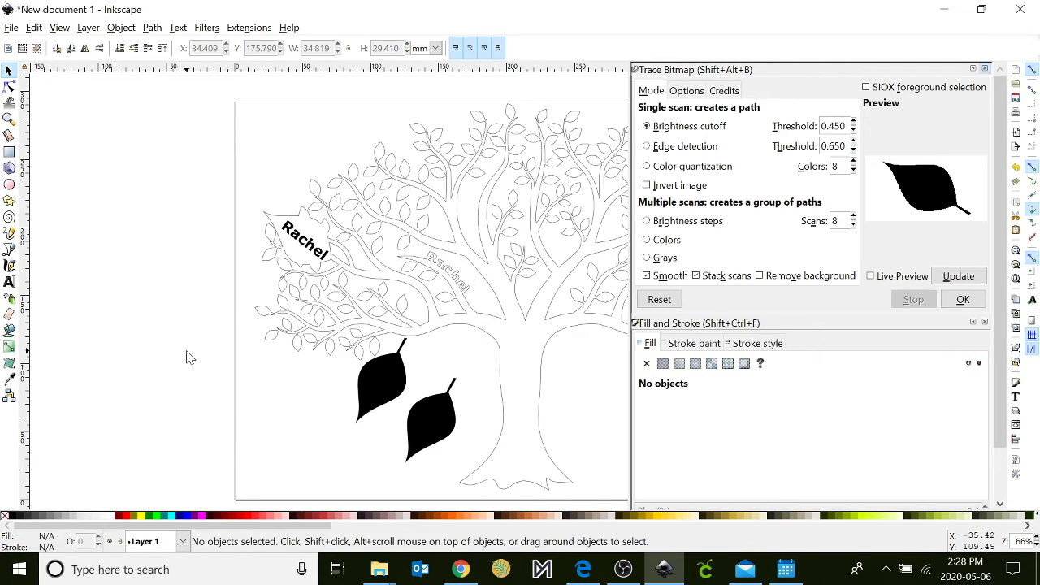
click(375, 360)
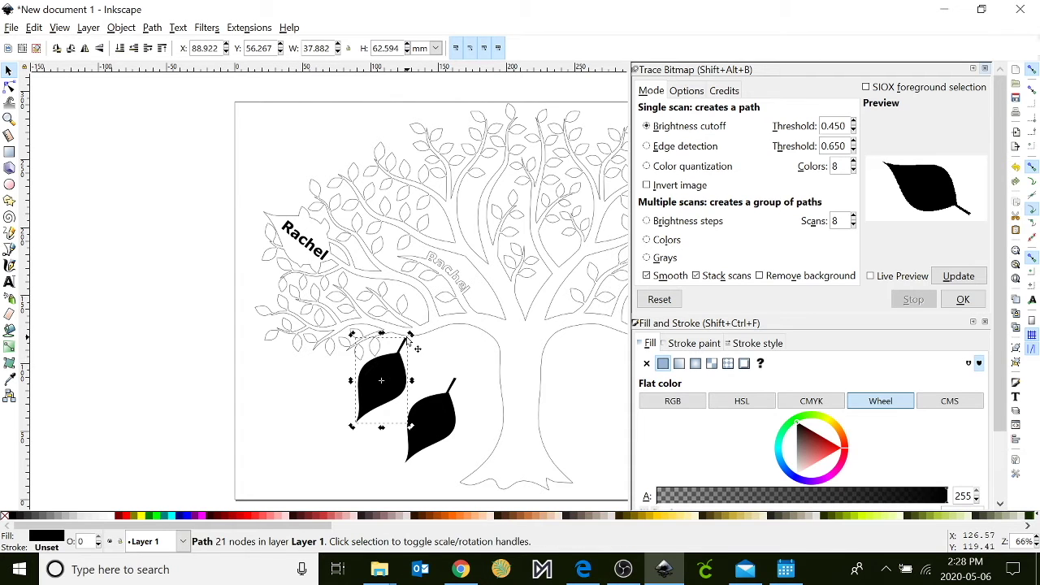
Step: Rotate the leaf upright into the top of the canopy and union it with the tree outline
drag(409, 341, 417, 455)
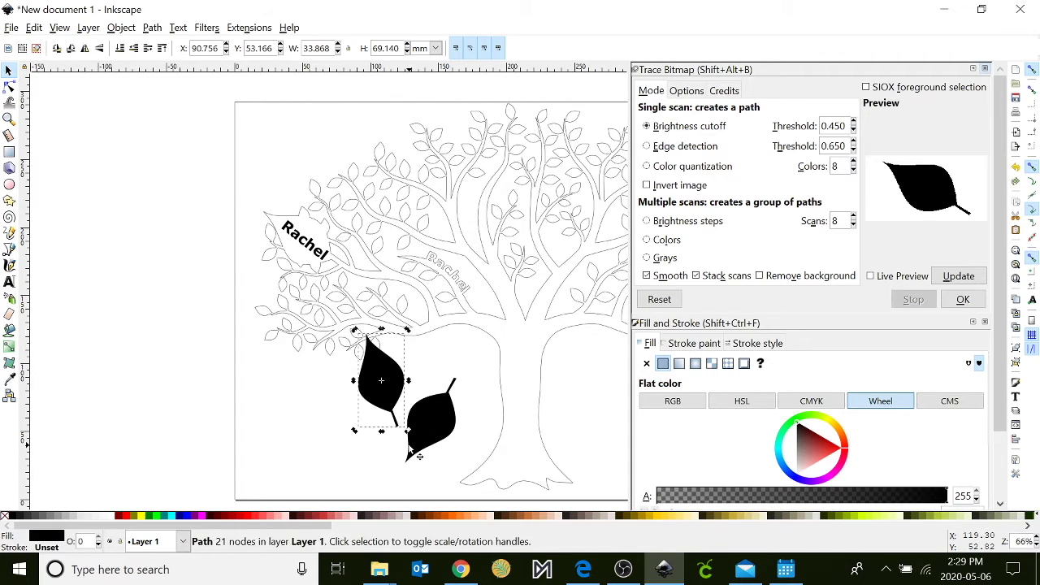
drag(399, 396, 464, 186)
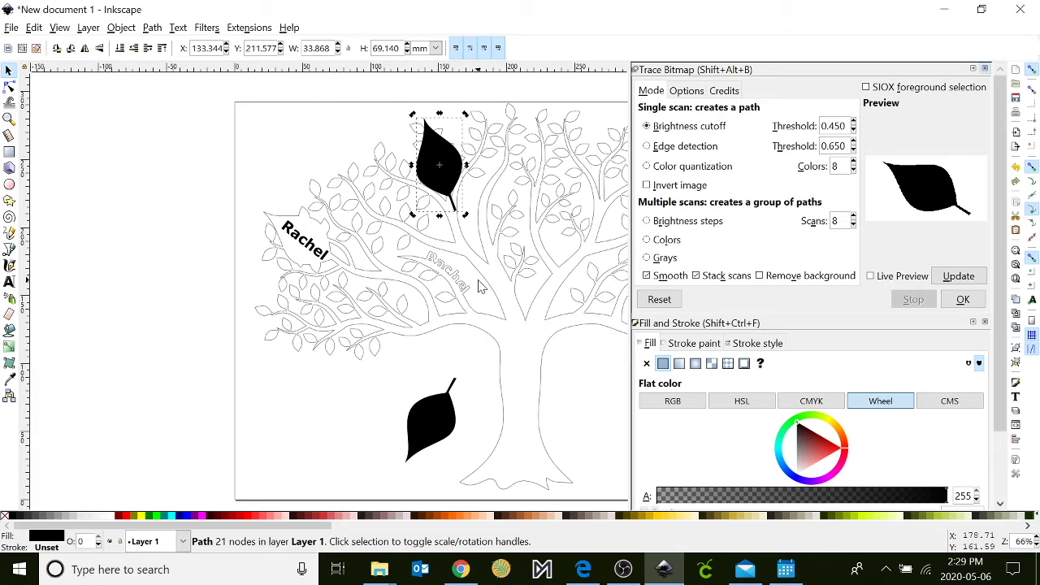
key(shift)
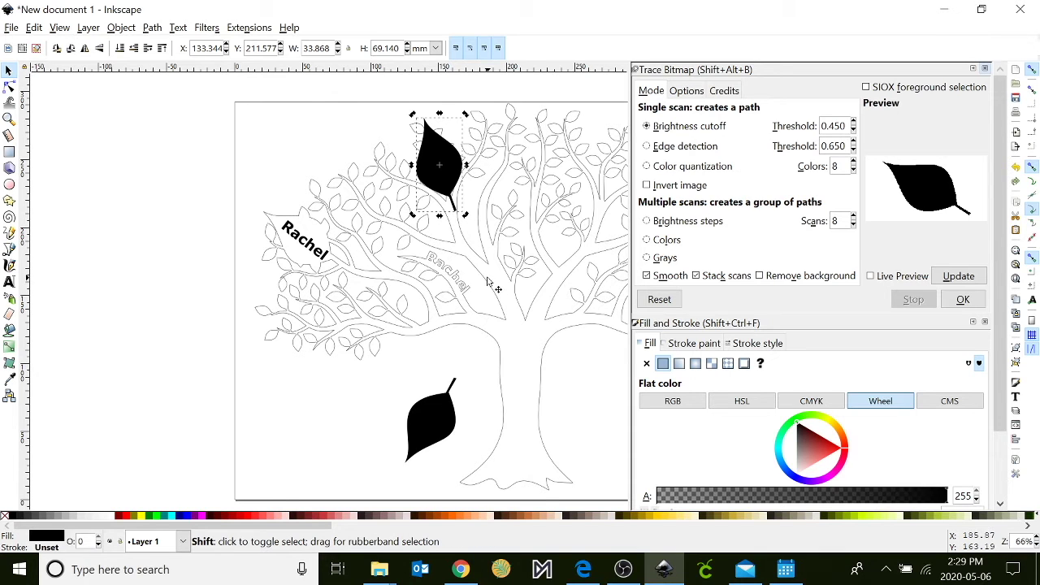
shift+click(487, 282)
click(152, 27)
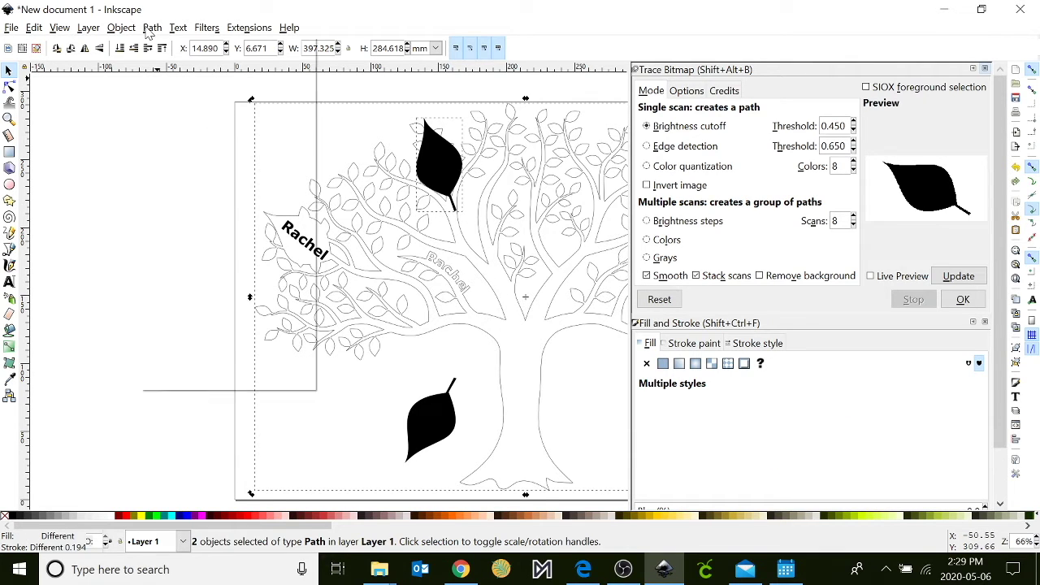
click(167, 113)
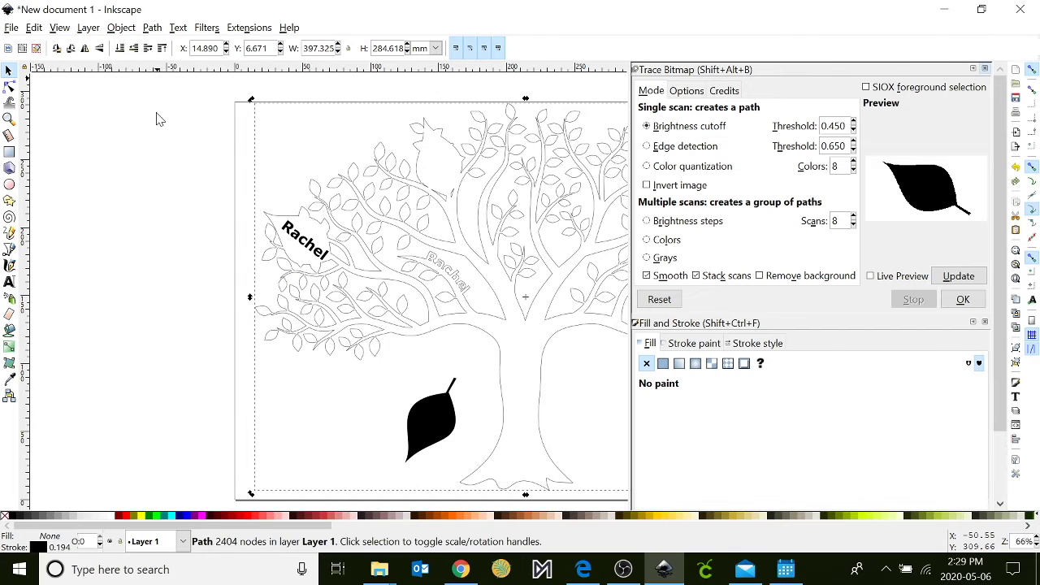
Step: Duplicate the bold name text and move the copy onto the new top leaf
click(322, 250)
click(322, 252)
key(ctrl+d)
drag(322, 252, 442, 179)
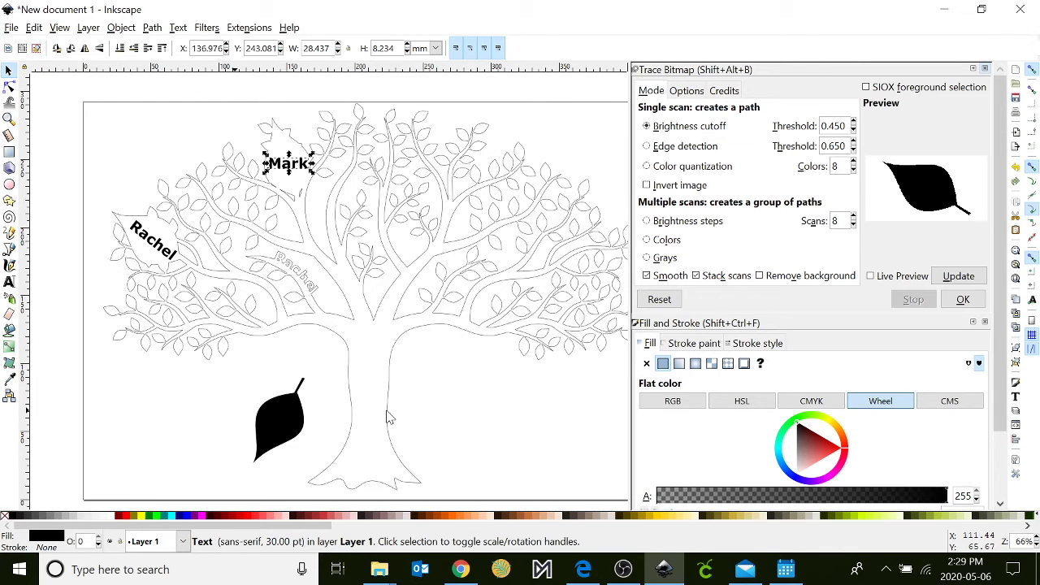
Step: Give the tree path a 0.001 in stroke width in Fill and Stroke
key(Escape)
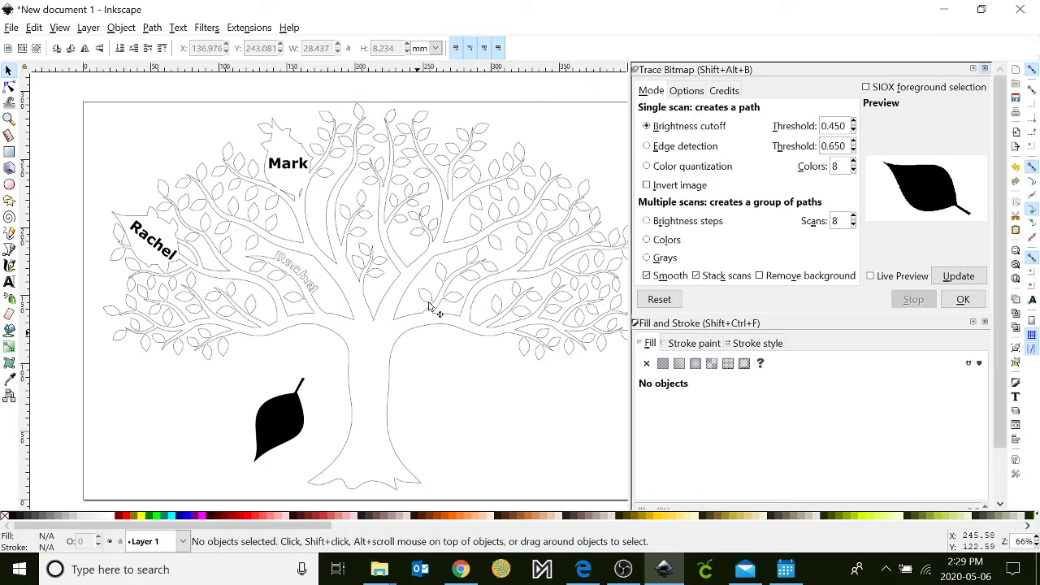
click(489, 205)
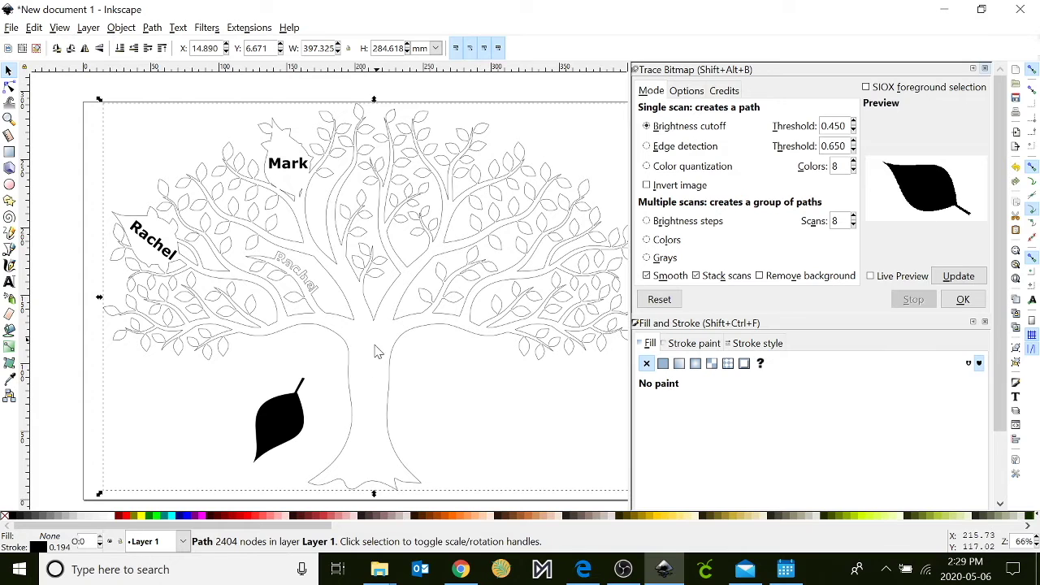
click(692, 344)
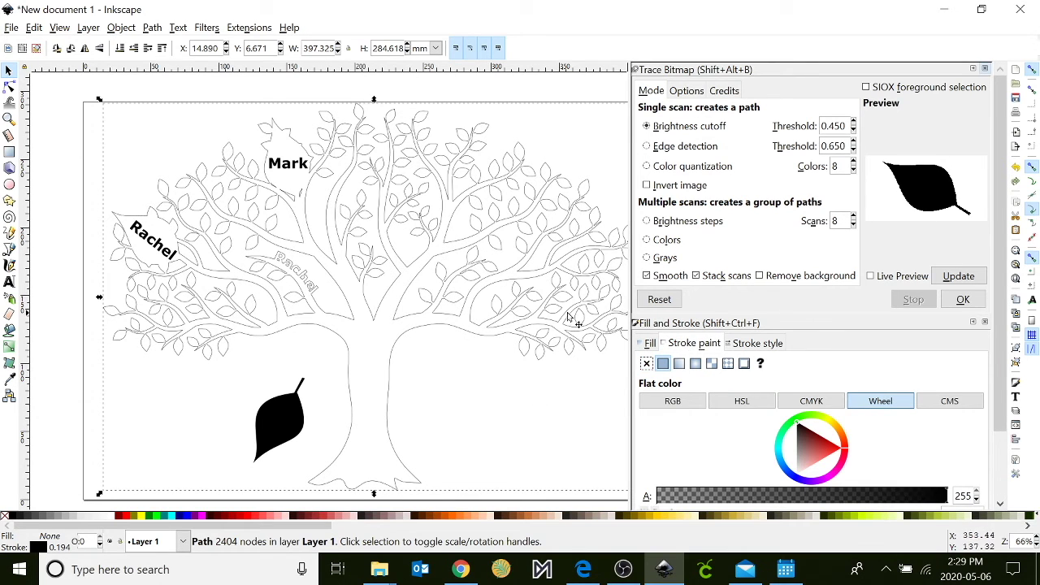
click(749, 345)
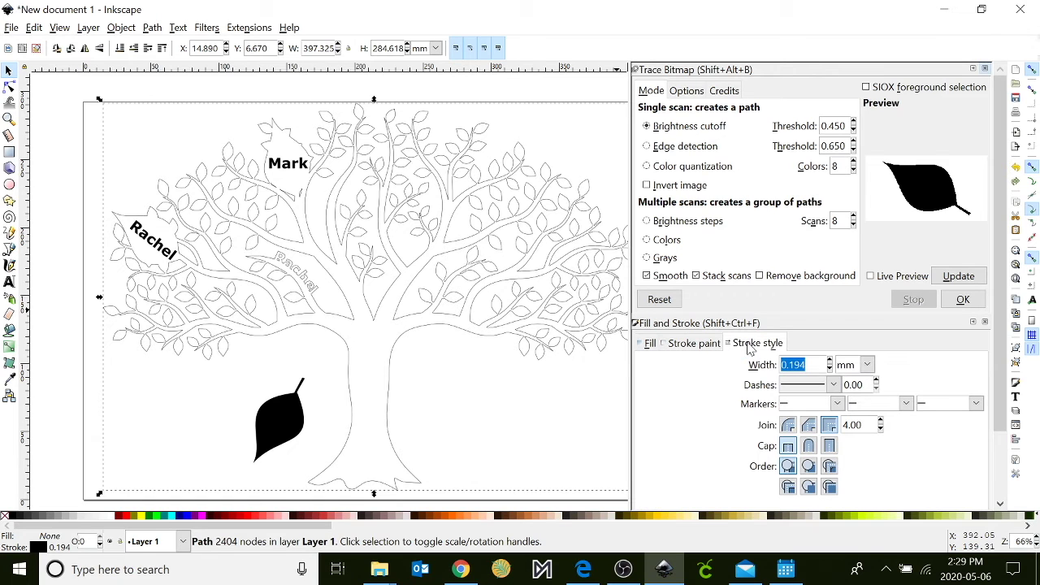
click(867, 368)
click(868, 439)
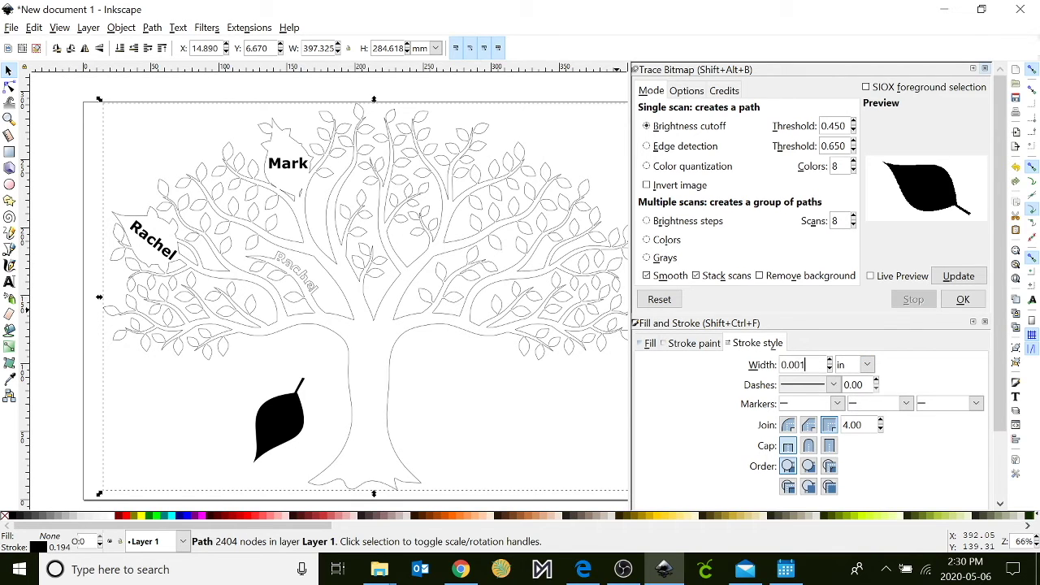
key(Return)
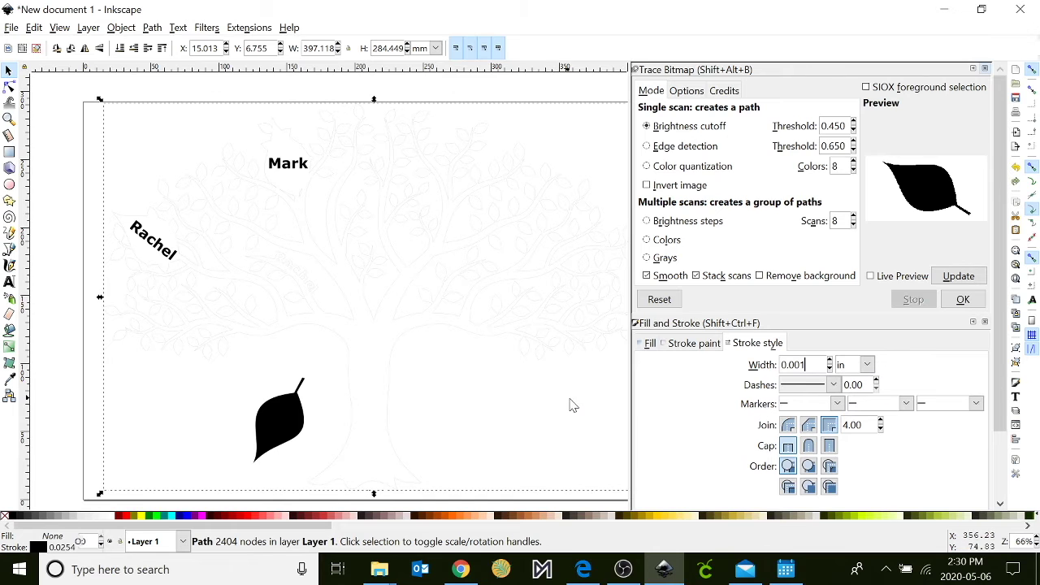
click(477, 421)
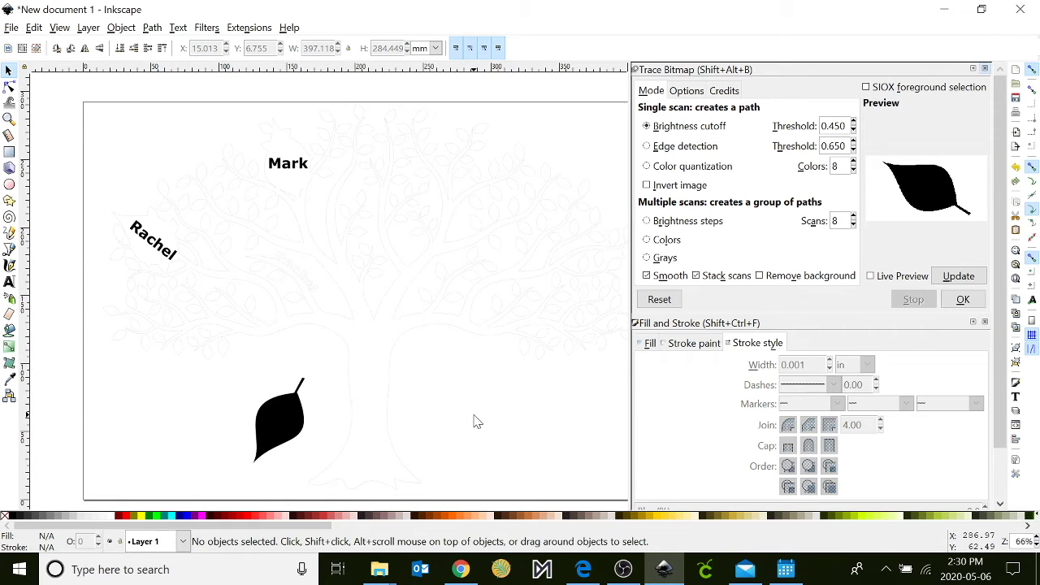
key(plus)
key(plus)
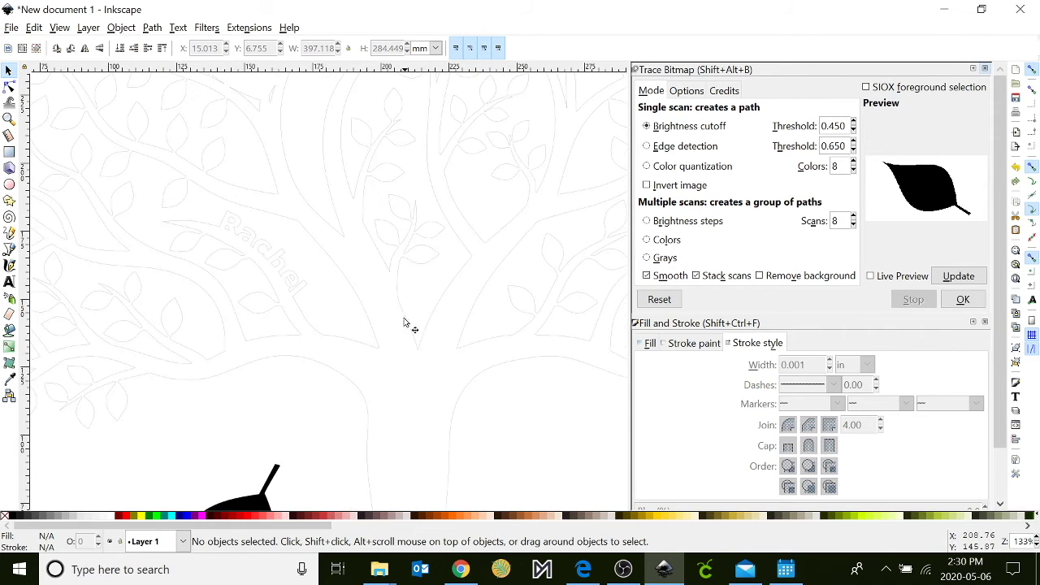
key(minus)
key(minus)
key(minus)
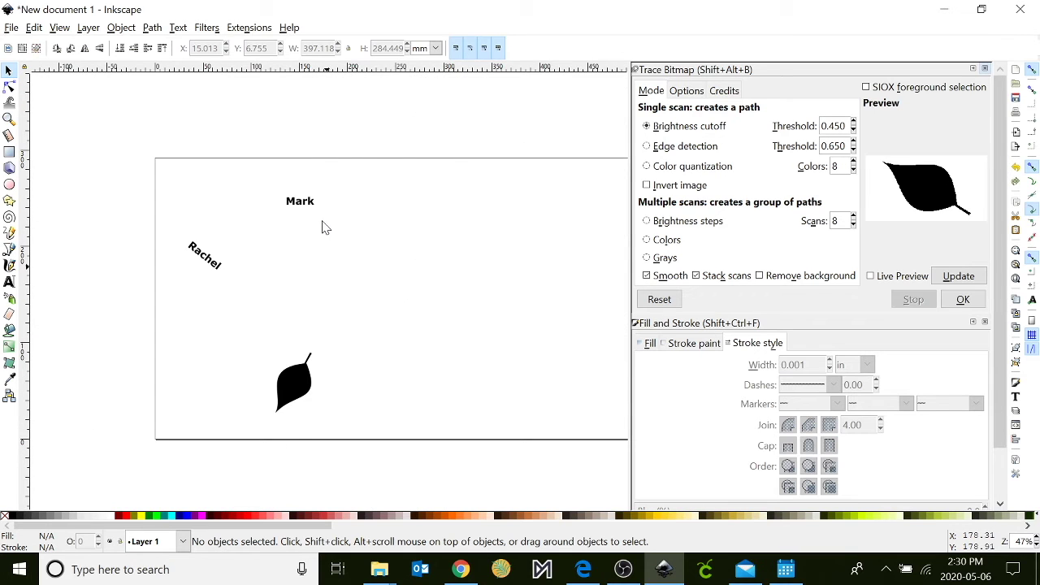
key(plus)
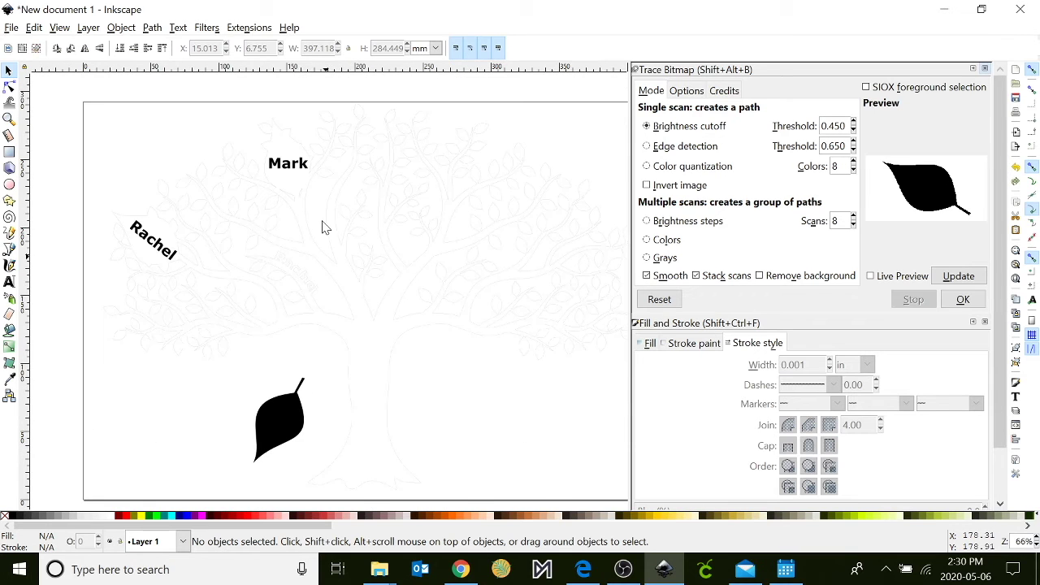
Step: Save the design to the Desktop as family tree.svg
click(11, 28)
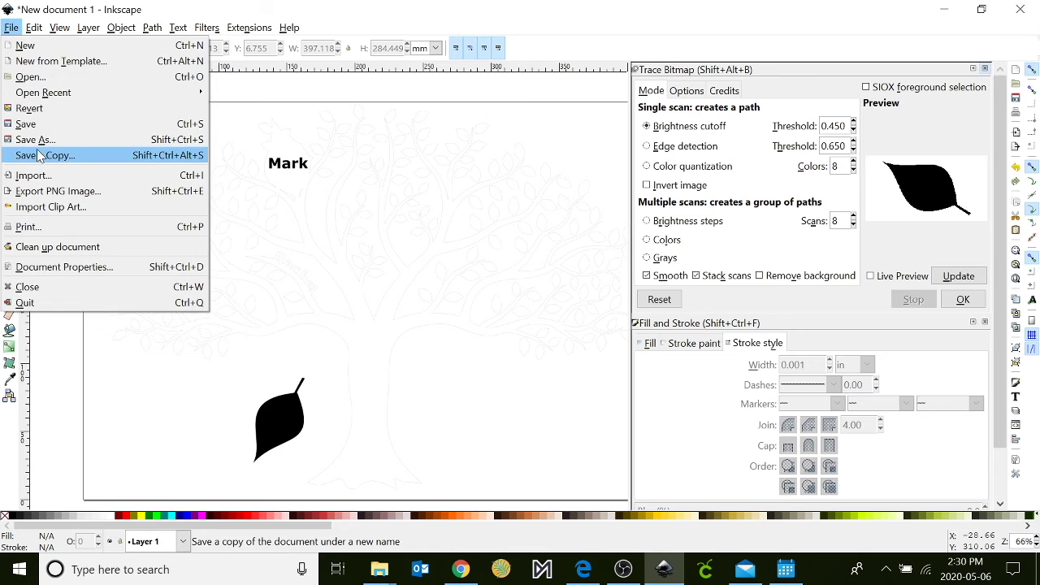
click(36, 140)
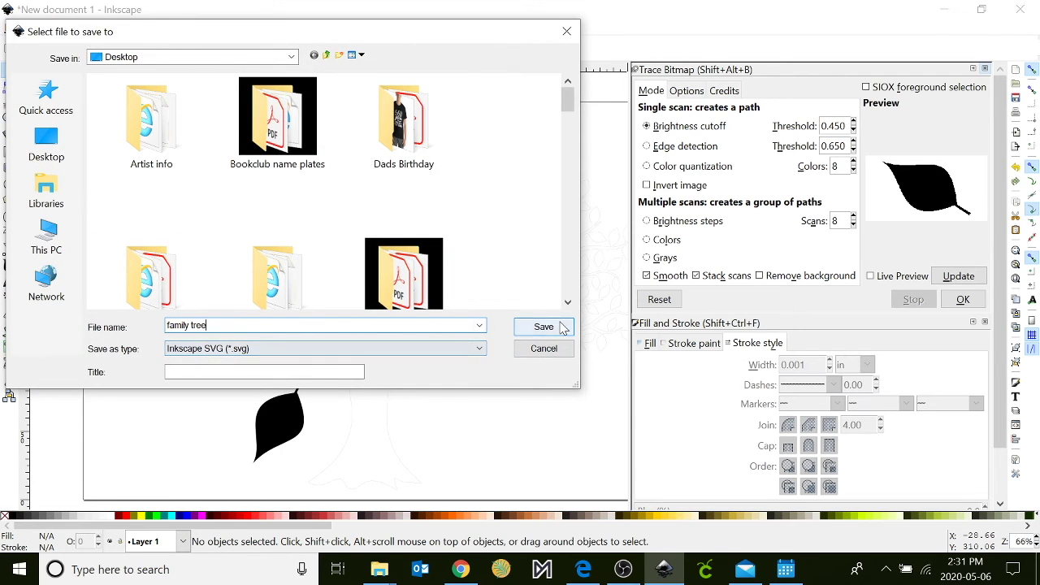
click(543, 327)
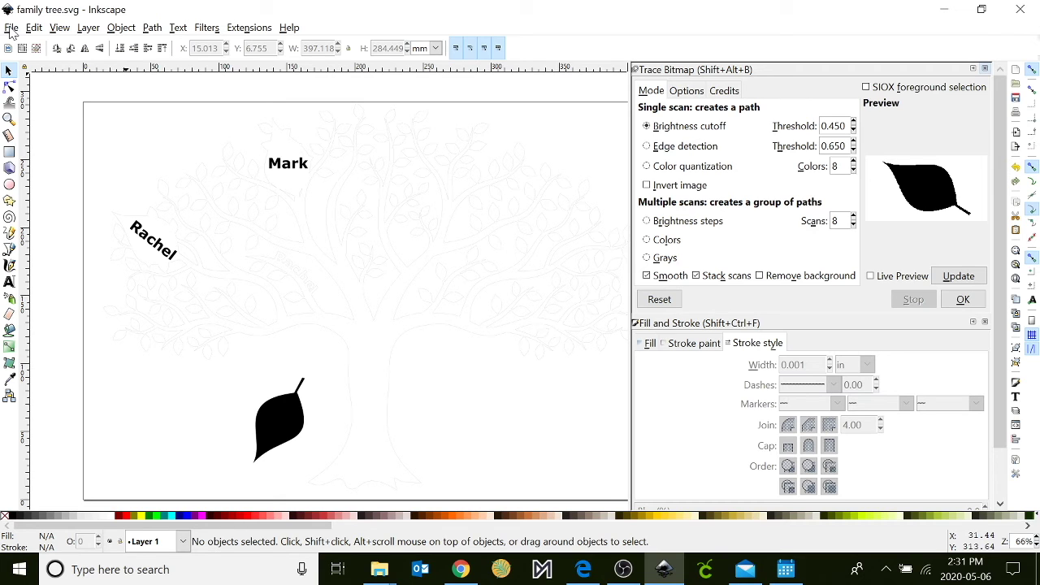
Step: Save another copy as family tree.pdf in PDF format, accepting the PDF options
click(10, 28)
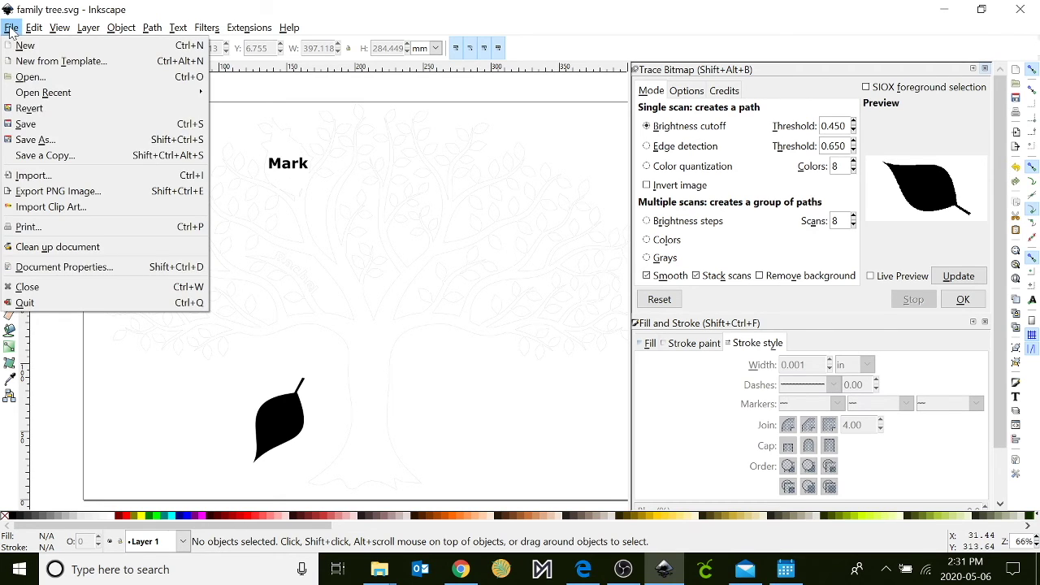
click(35, 139)
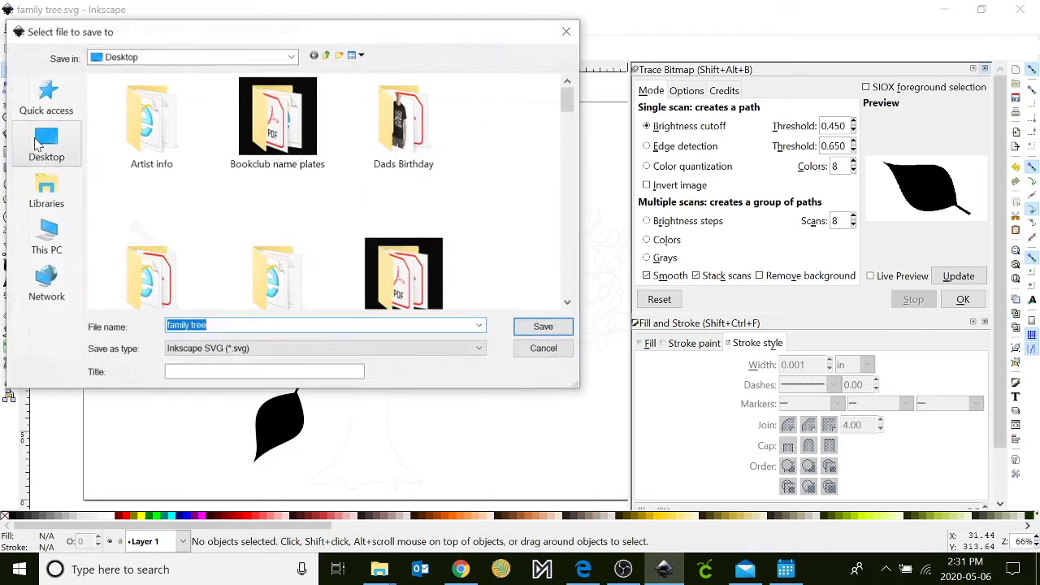
click(240, 349)
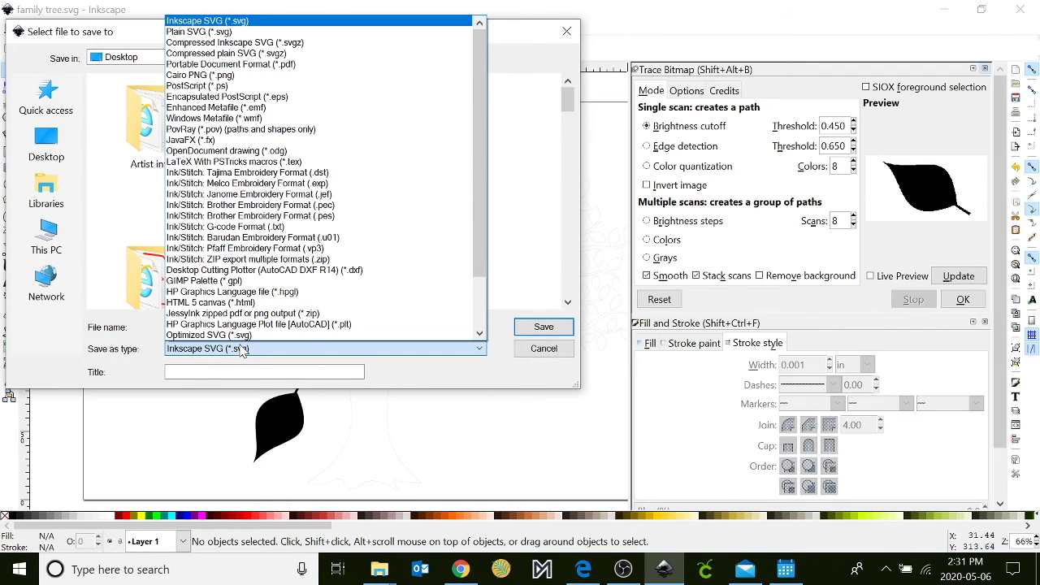
click(244, 64)
click(543, 329)
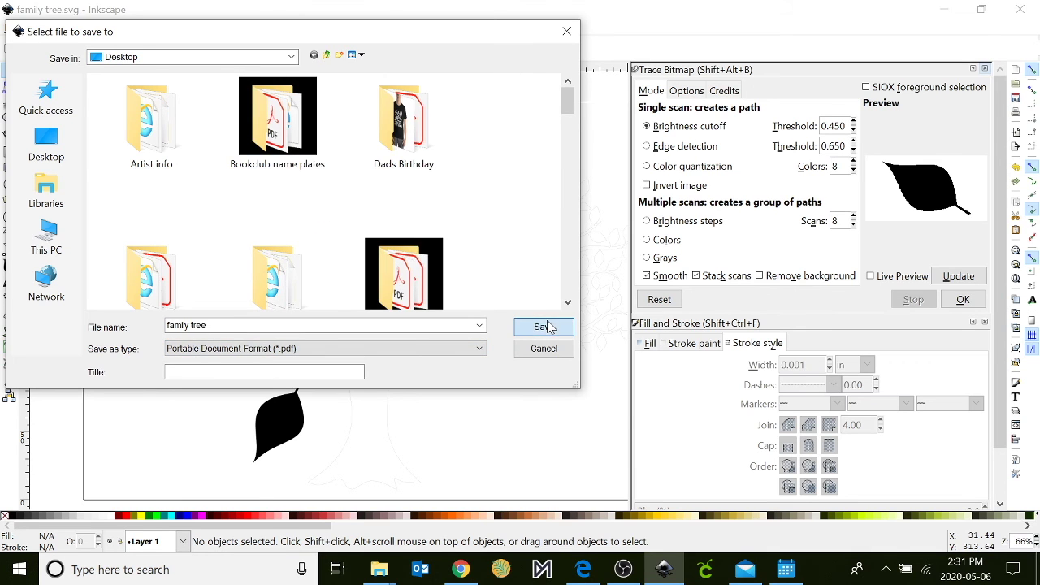
click(634, 403)
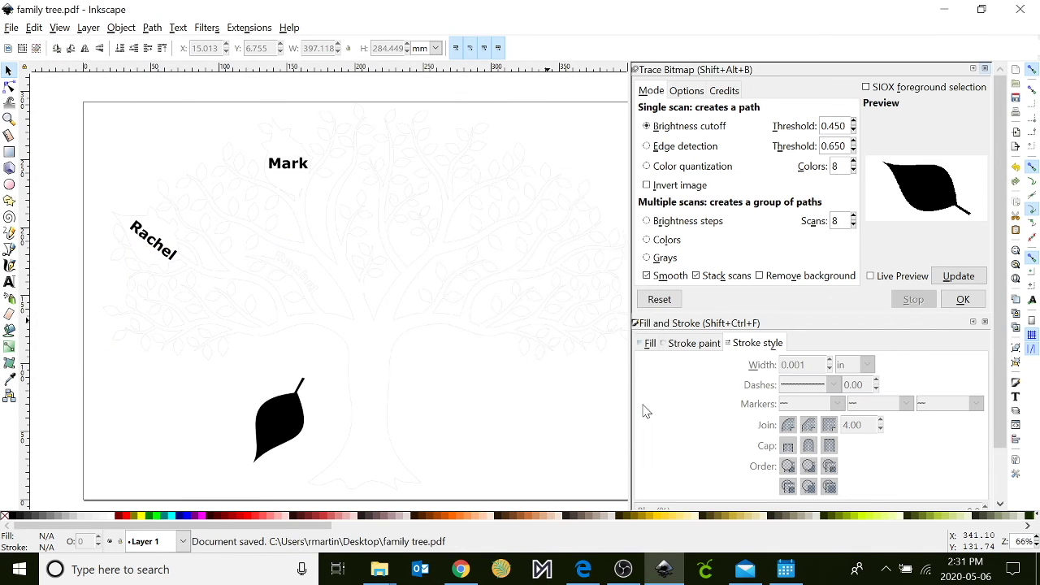